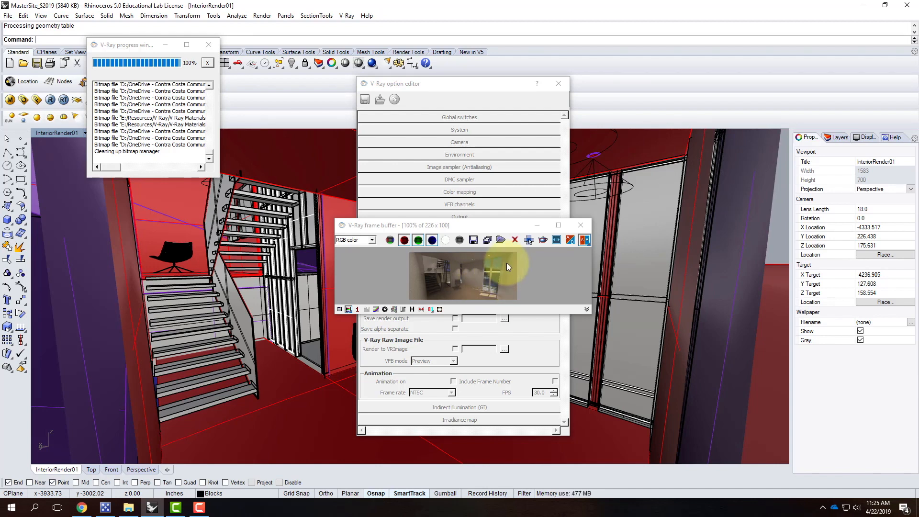
Enlarge the V-Ray frame buffer, inspect the interior test render at 400%, then put away the frame buffer and option editor
click(538, 227)
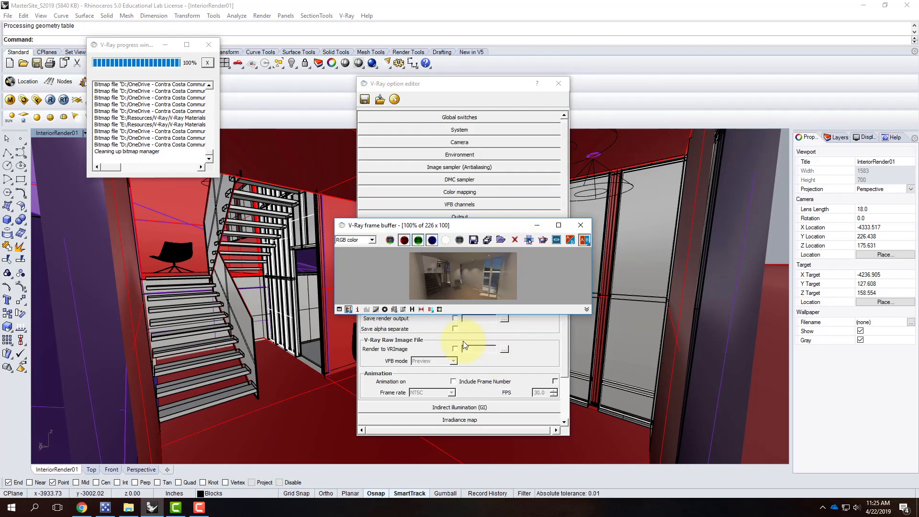
click(470, 228)
drag(470, 228, 441, 152)
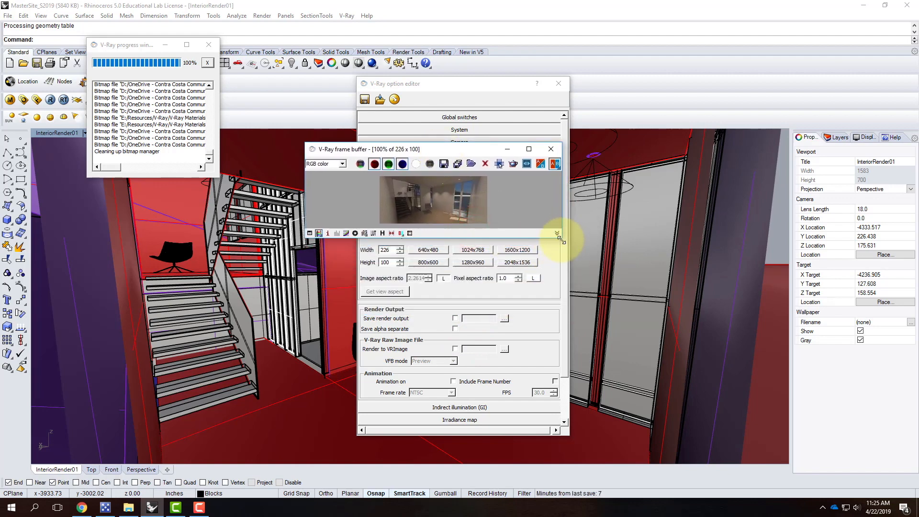
drag(561, 238, 737, 387)
scroll(532, 286, up, 3)
scroll(553, 294, up, 1)
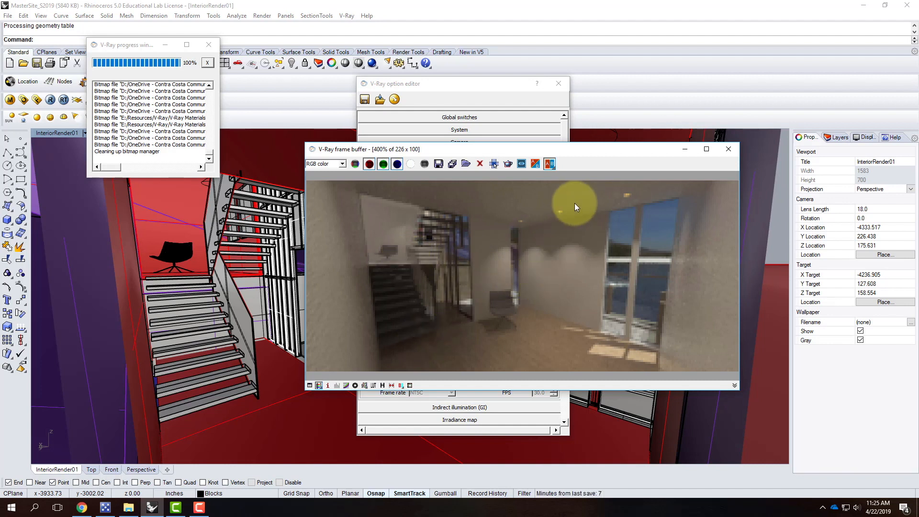
click(685, 150)
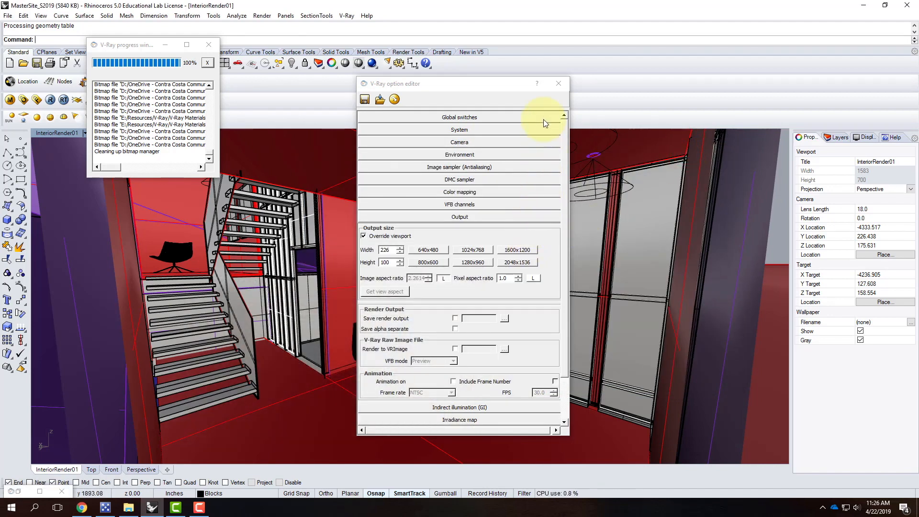
click(562, 85)
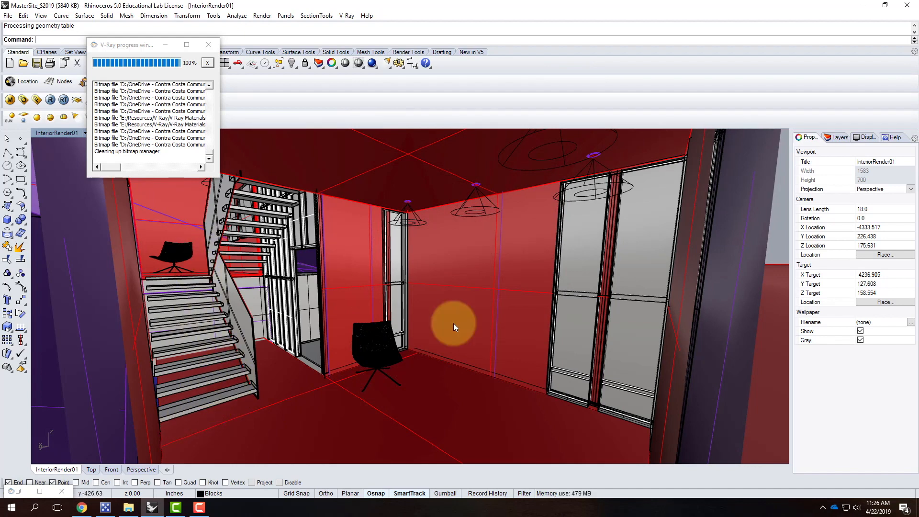
Create a layer named Stair Lights, make it the current layer, and minimise the V-Ray progress window
click(838, 138)
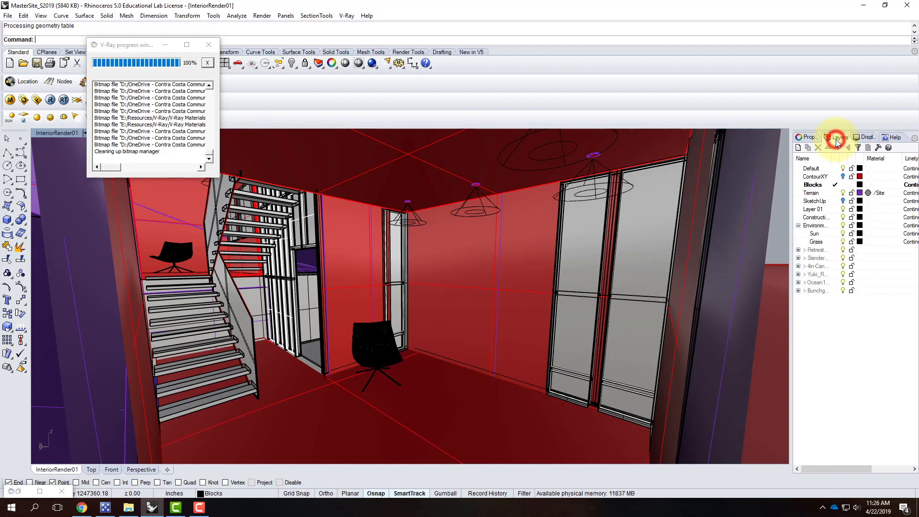
click(798, 148)
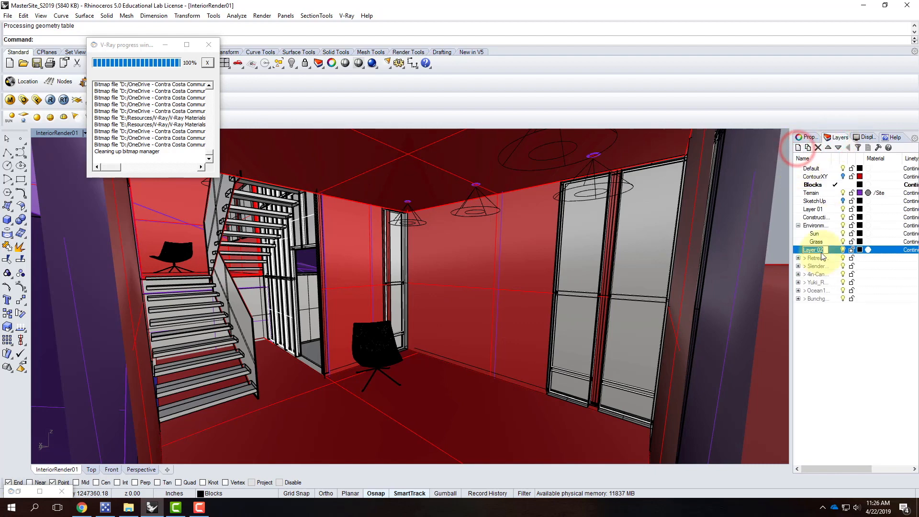
text(Sti)
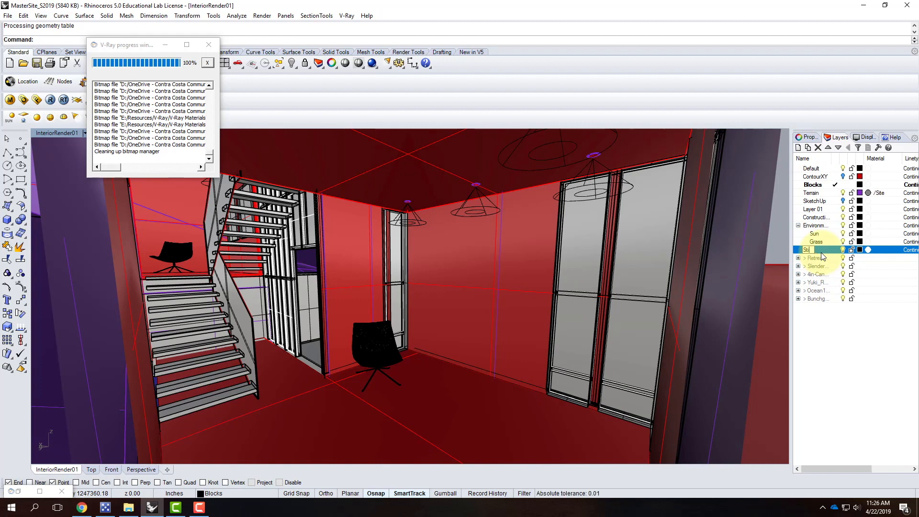
text(air Light)
text(s)
key(Return)
click(835, 250)
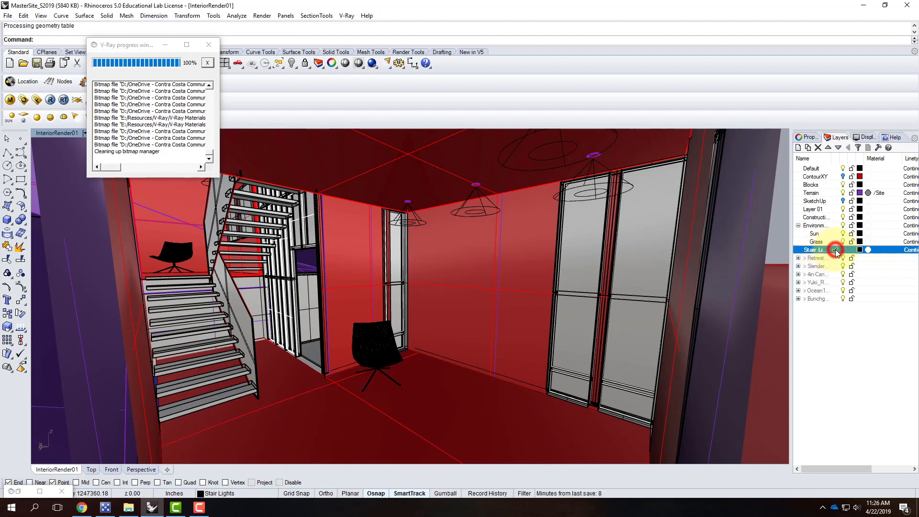
mouse_move(318, 370)
right_down()
mouse_move(281, 376)
mouse_move(246, 355)
mouse_move(343, 382)
mouse_move(341, 358)
mouse_move(313, 365)
mouse_move(321, 390)
right_up()
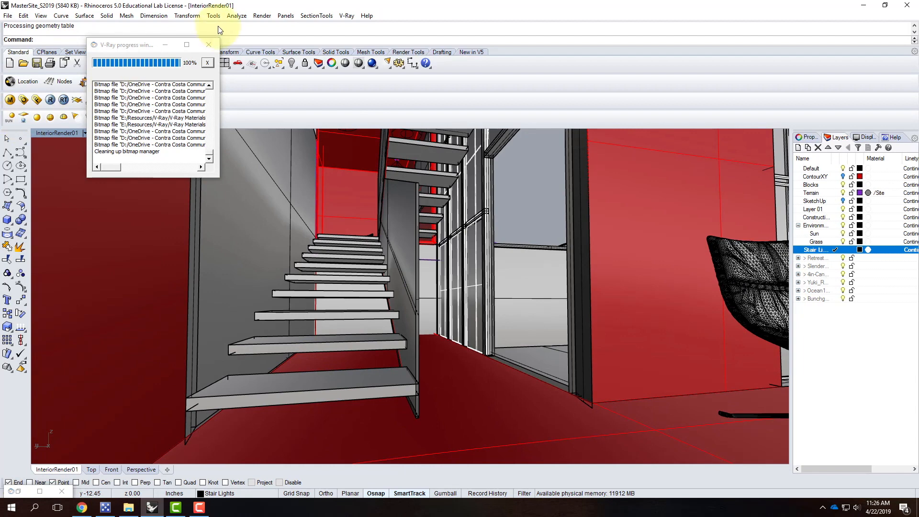
click(165, 44)
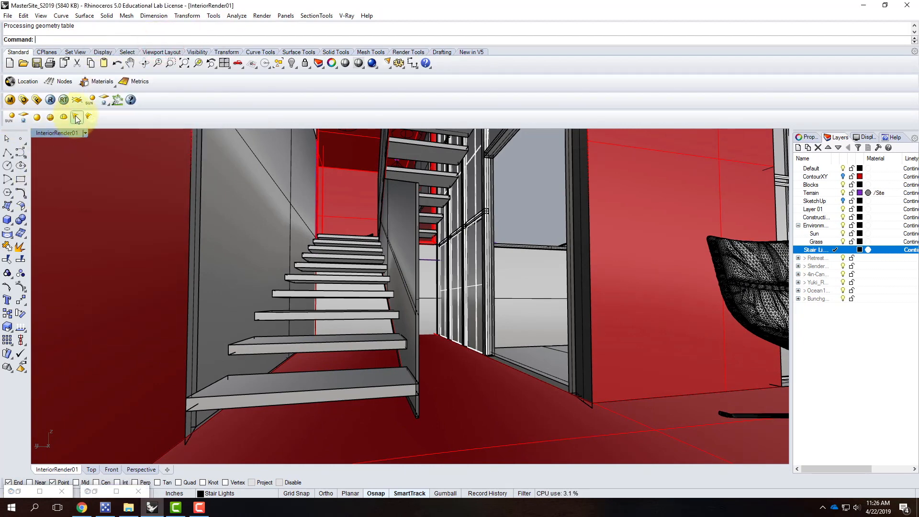
click(24, 118)
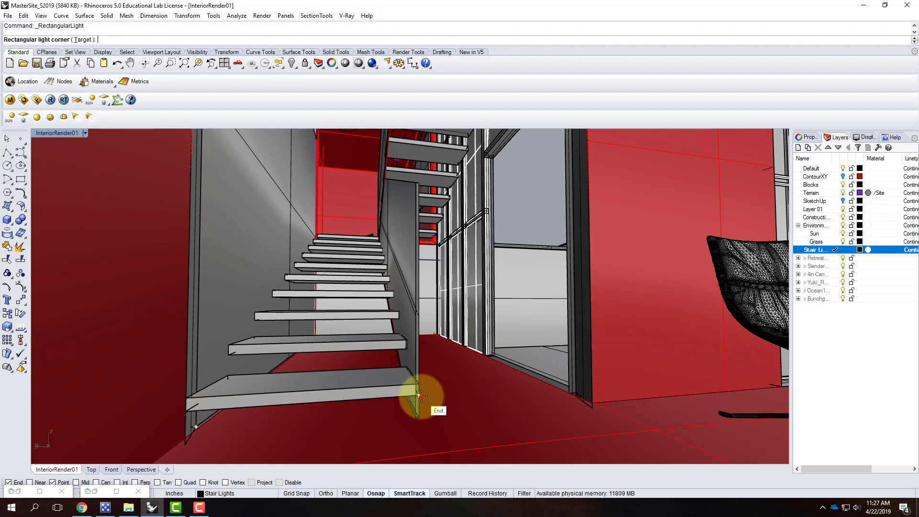
click(424, 394)
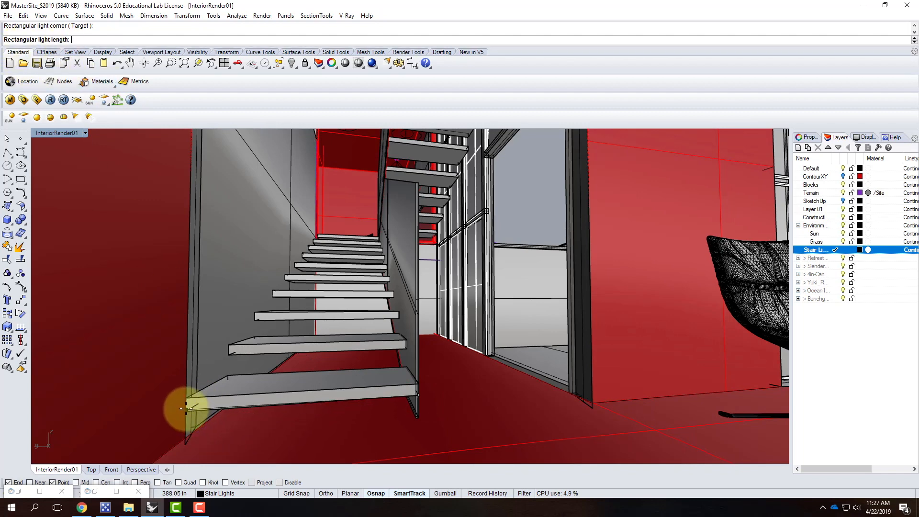
right_drag(410, 427, 359, 406)
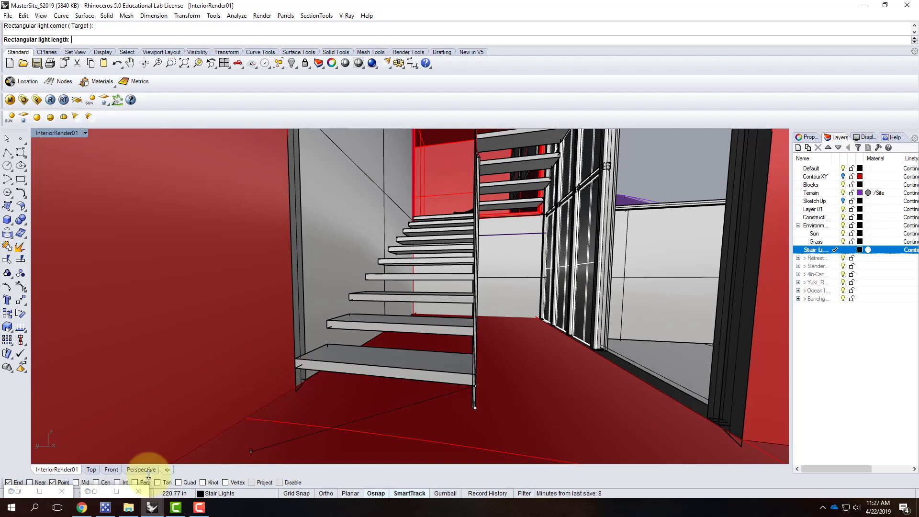
right_drag(317, 377, 266, 375)
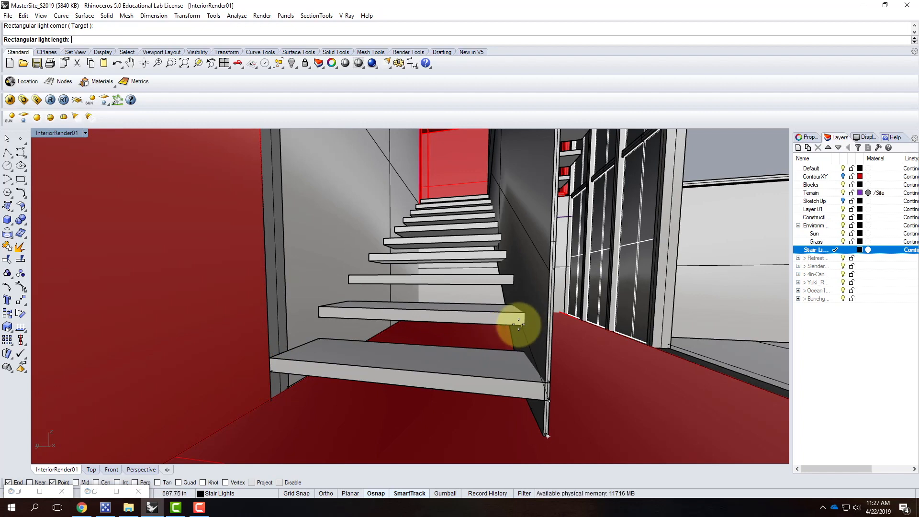
key(Escape)
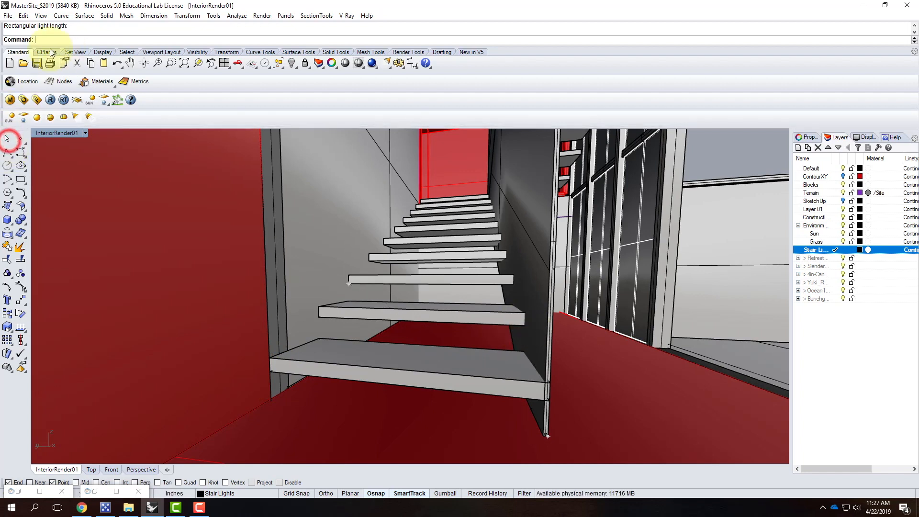
Draw a V-Ray rectangular light along the front bottom edge of the second stair tread, 2" wide and extending under the tread
click(71, 117)
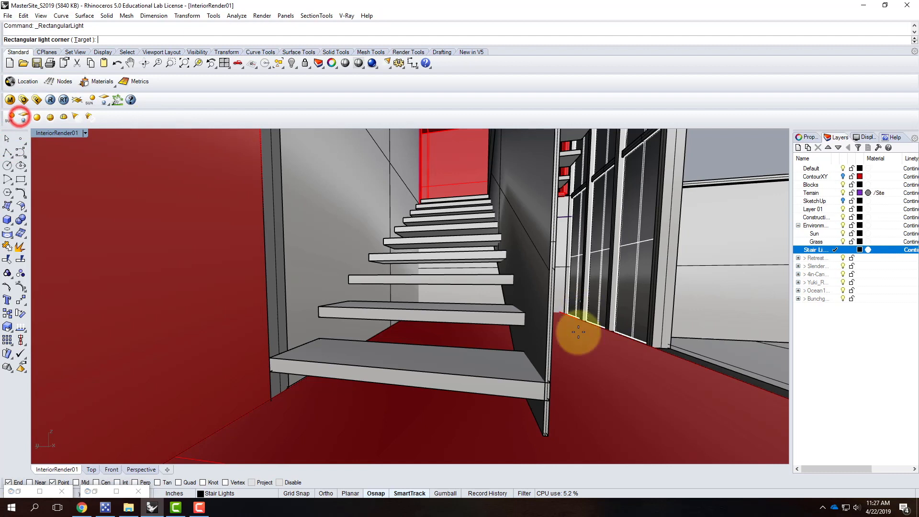
click(526, 326)
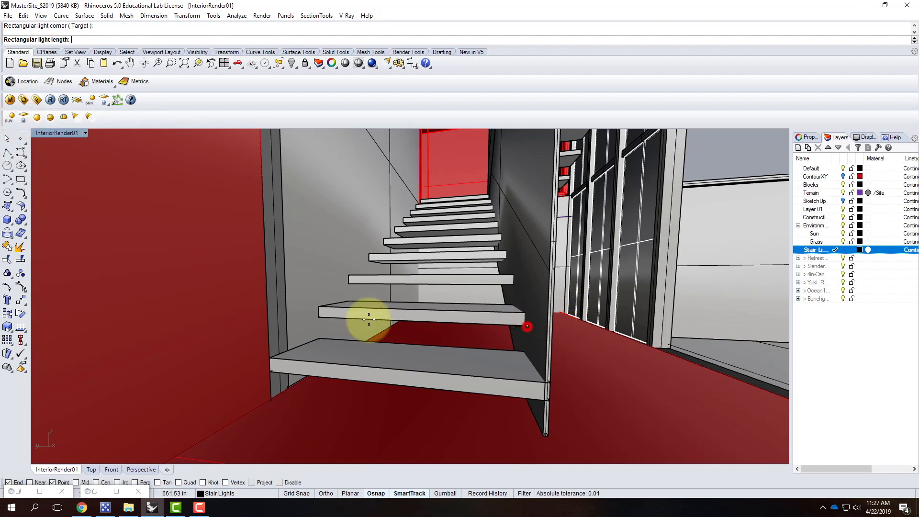
click(321, 319)
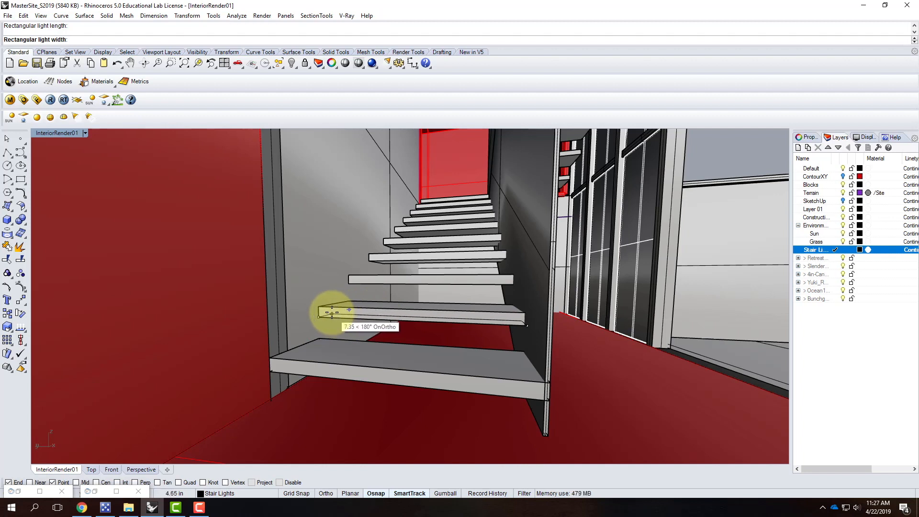
text(2)
key(Return)
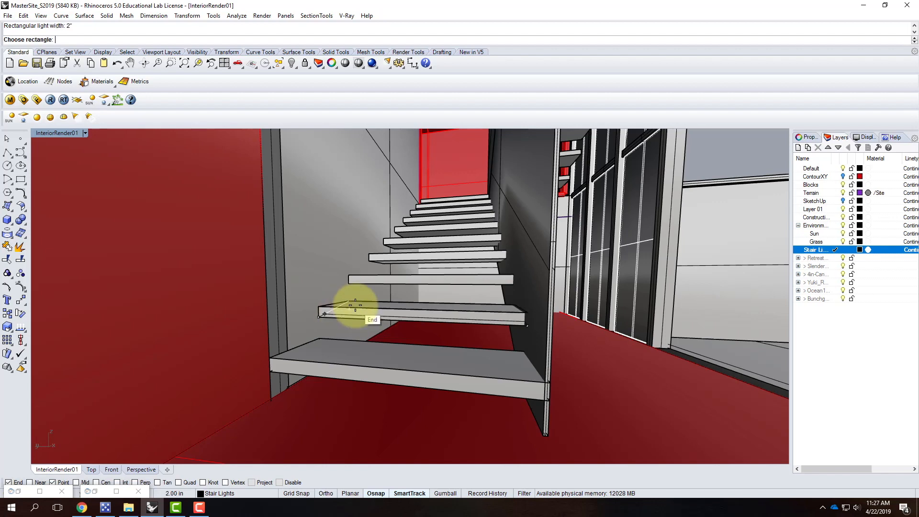
scroll(365, 299, up, 1)
right_drag(418, 300, 410, 232)
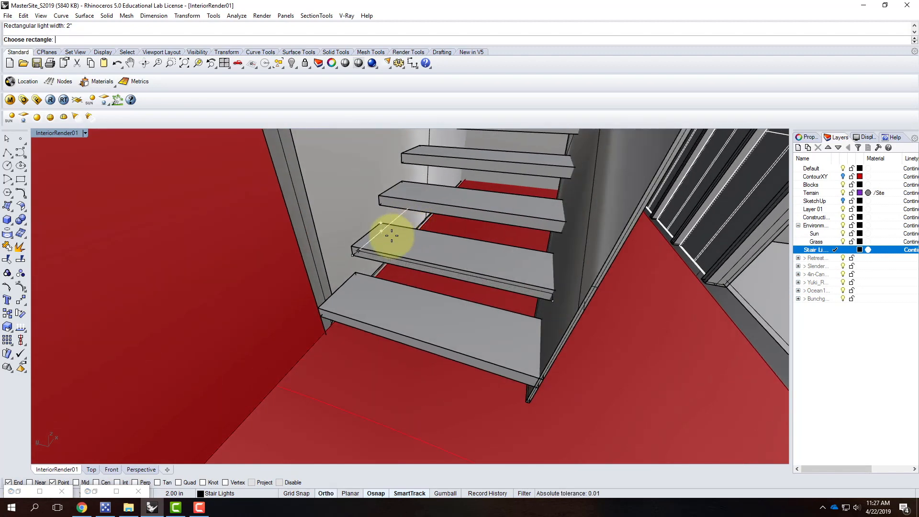
click(405, 225)
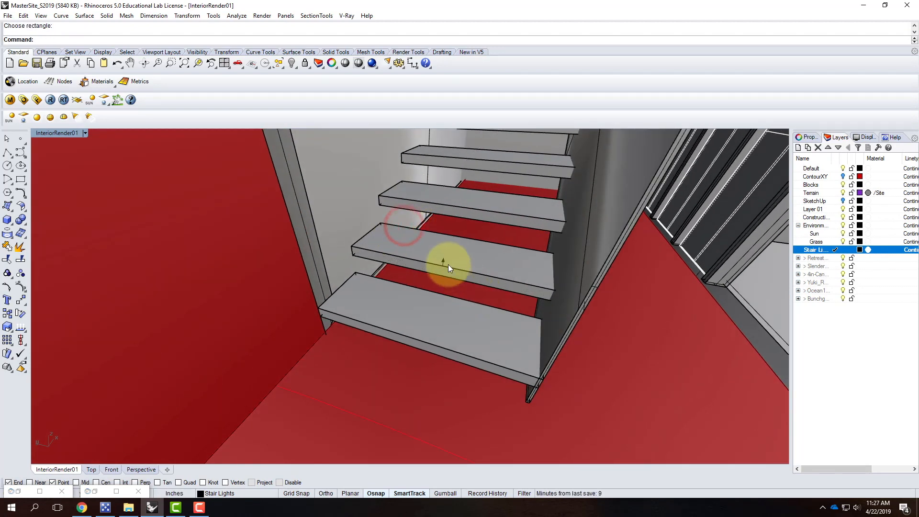
Flip the direction of the rectangular light under the second tread so it points downward
click(443, 260)
click(476, 290)
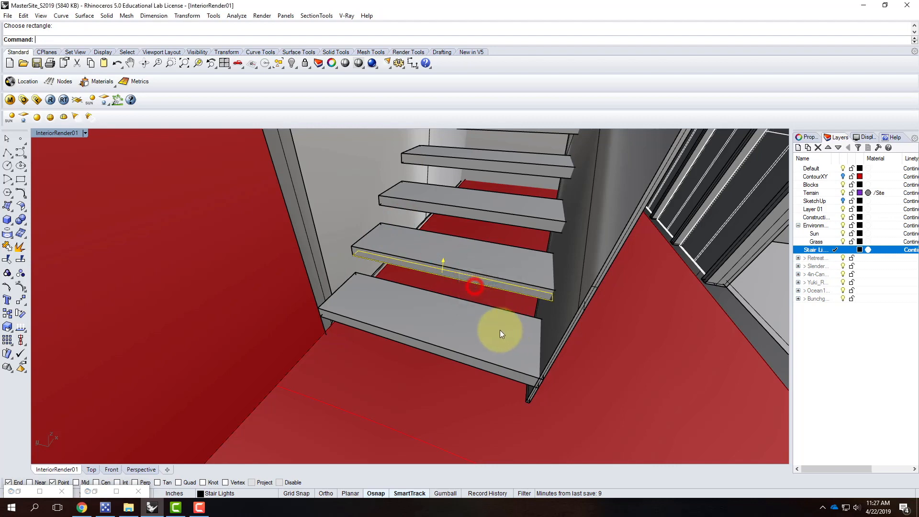
right_drag(455, 287, 446, 260)
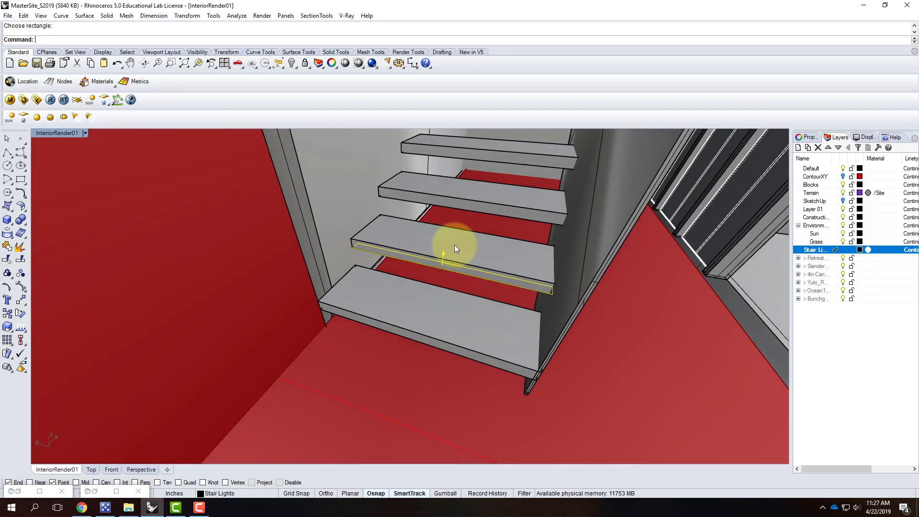
scroll(444, 259, up, 3)
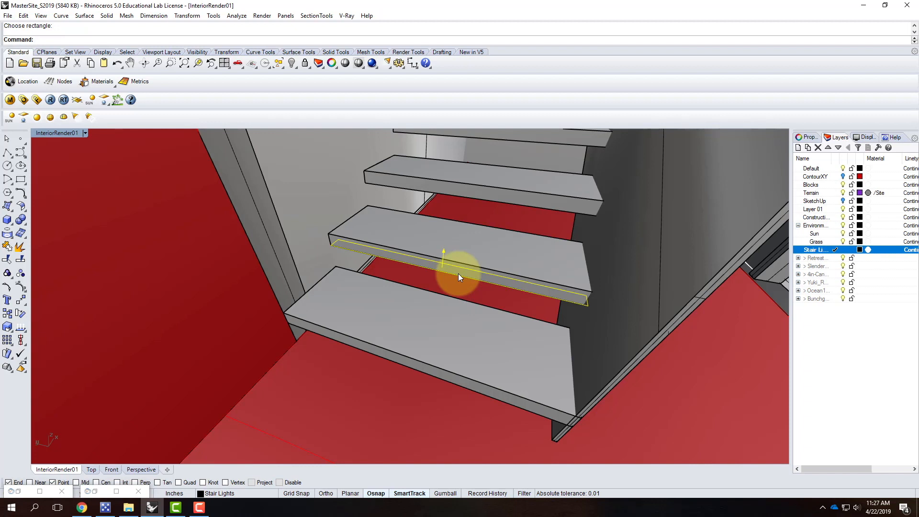
text(ilp)
key(Return)
text(F)
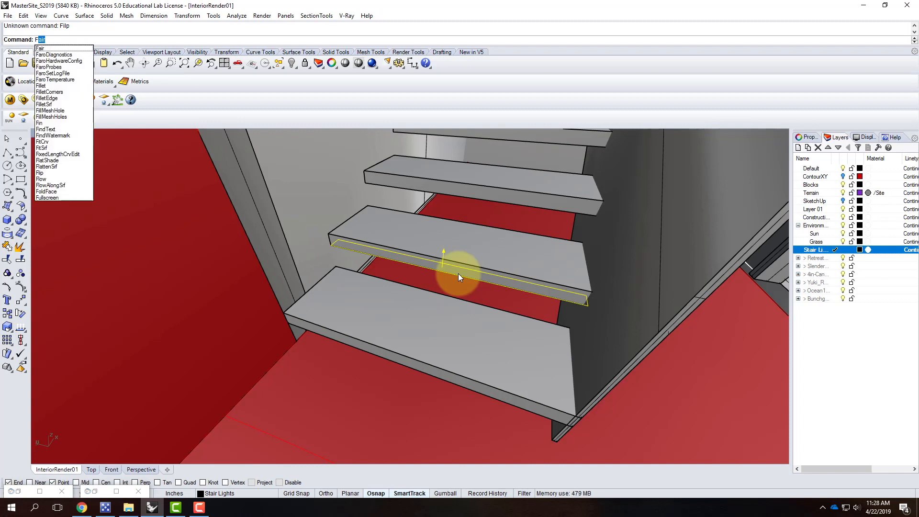
text(lip)
key(Return)
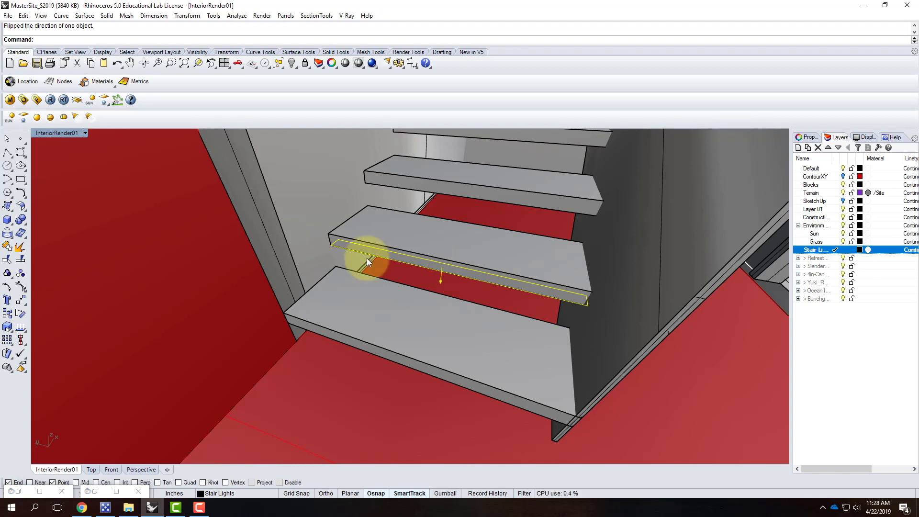
Move the rectangular light straight down in the Front view to leave a small gap beneath the second tread
double_click(69, 136)
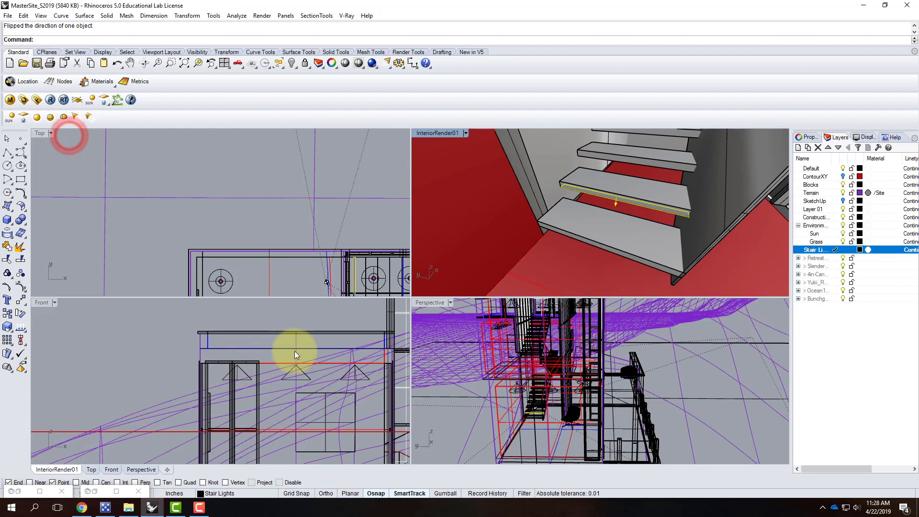
scroll(351, 446, up, 10)
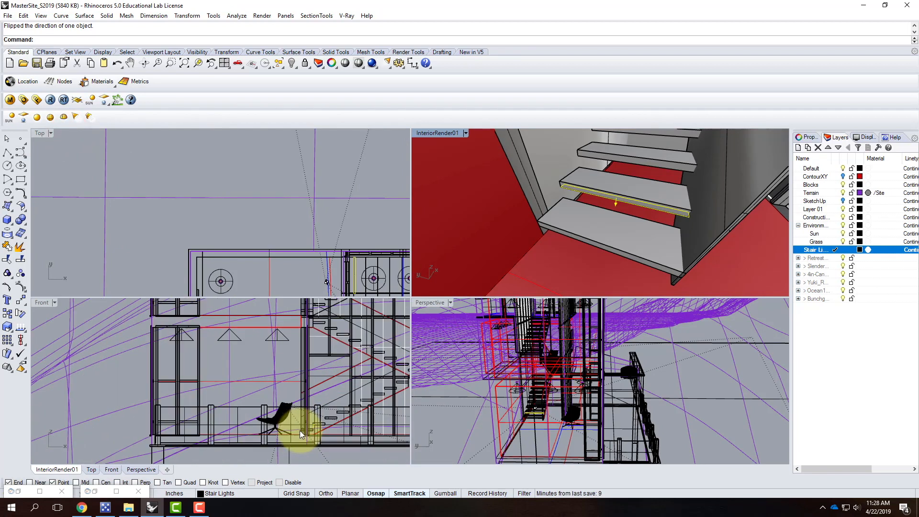
scroll(316, 416, up, 3)
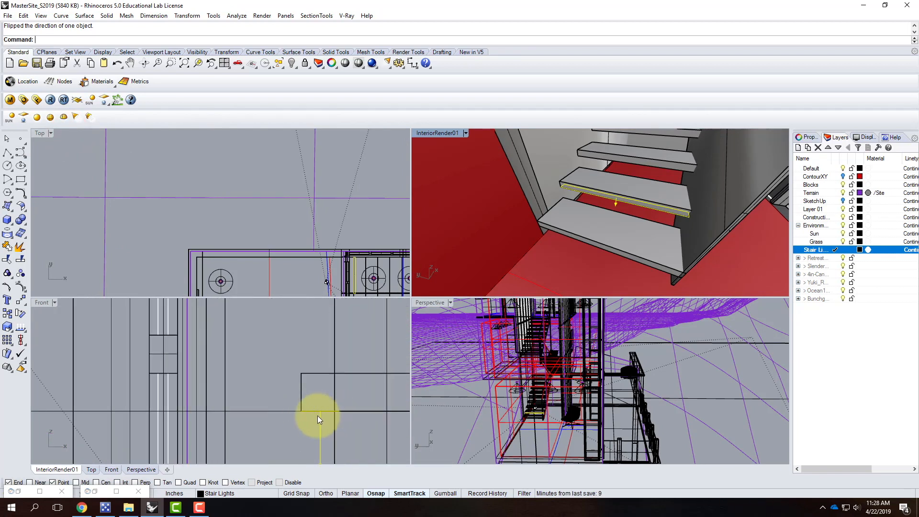
scroll(292, 368, down, 8)
scroll(309, 390, up, 2)
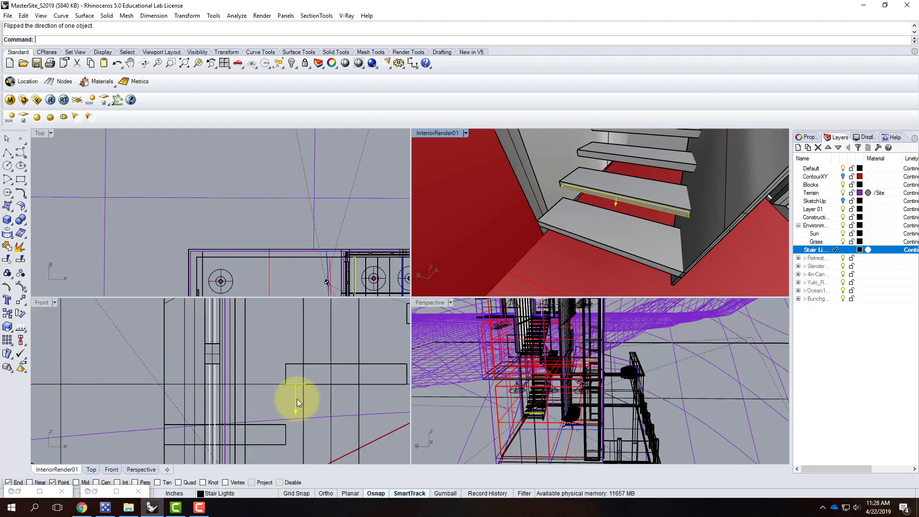
text(ove)
key(Return)
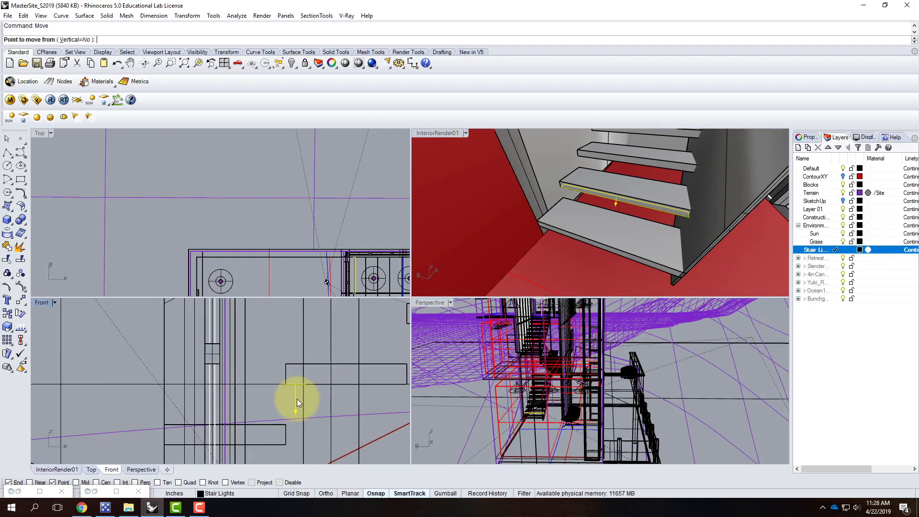
click(274, 394)
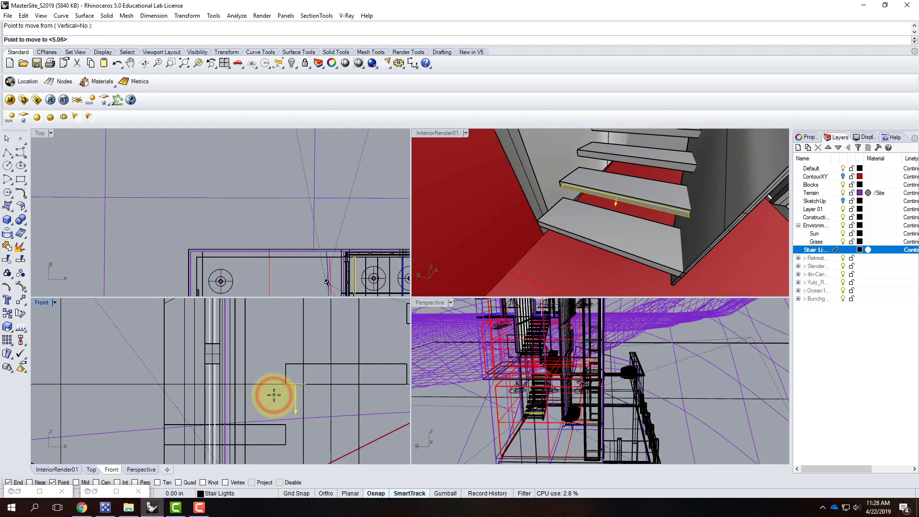
key(shift)
click(276, 395)
scroll(296, 388, up, 3)
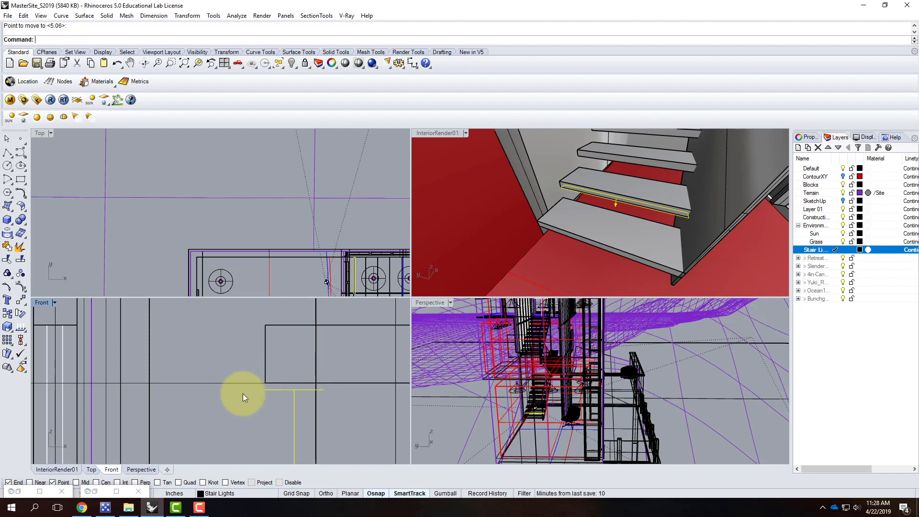
double_click(428, 134)
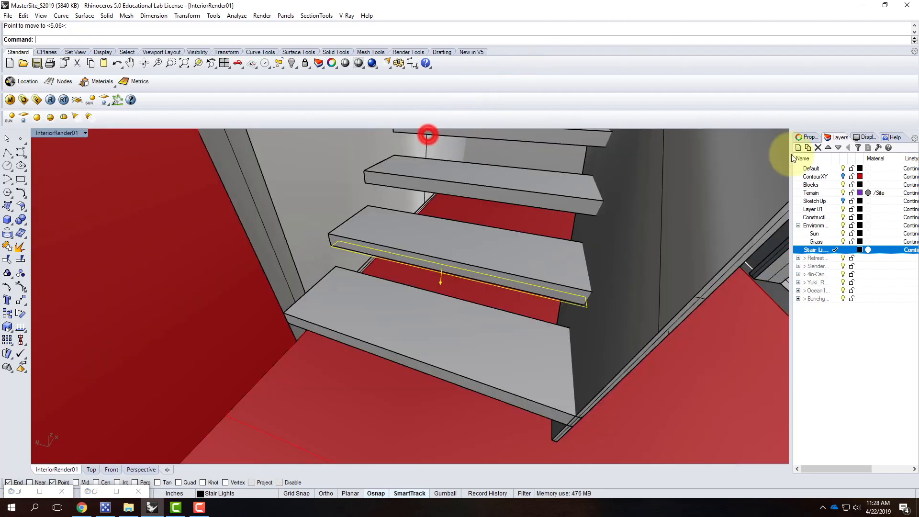
Set the colour of the rectangular light under the second tread to a warm white of RGB 255, 214, 170
click(810, 137)
click(830, 151)
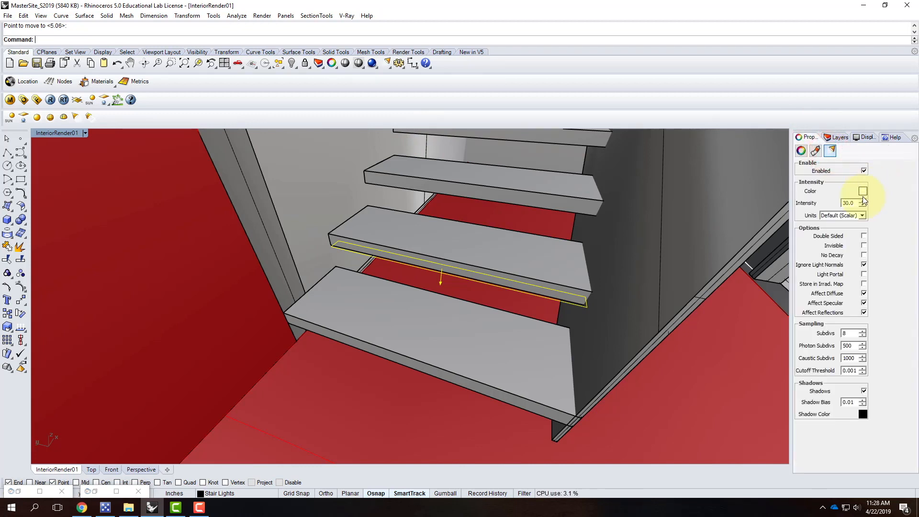
click(864, 192)
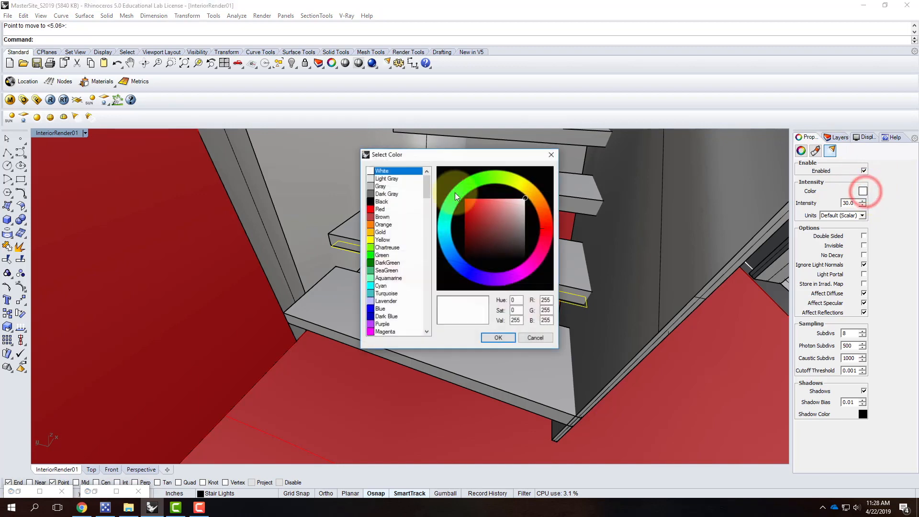
double_click(546, 311)
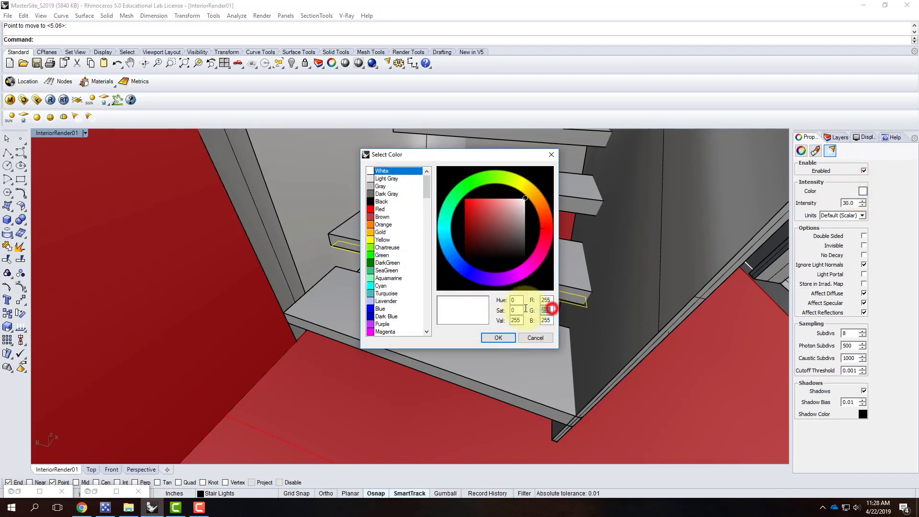
text(214)
key(Tab)
text(107)
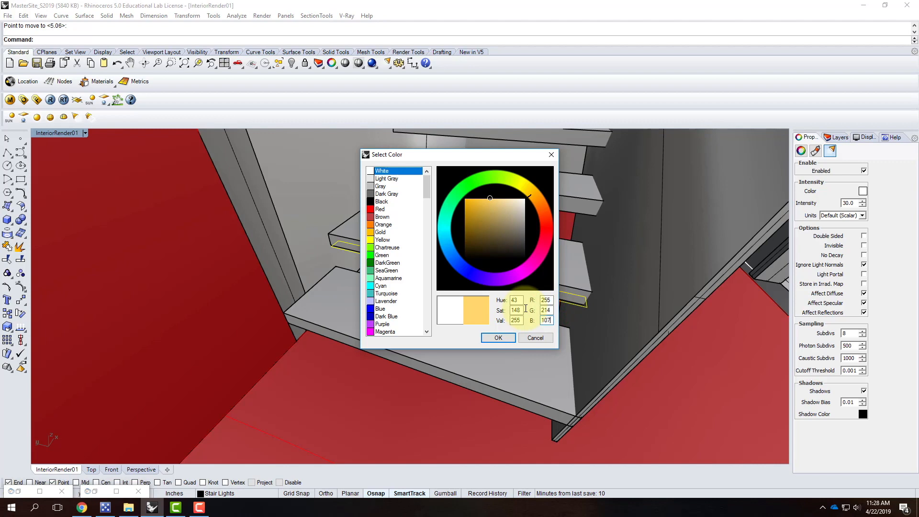
key(BackSpace)
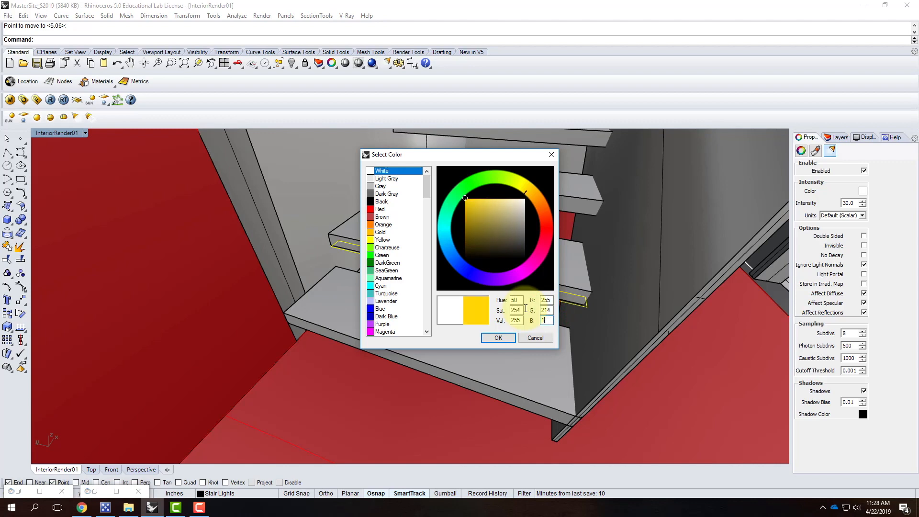
text(70)
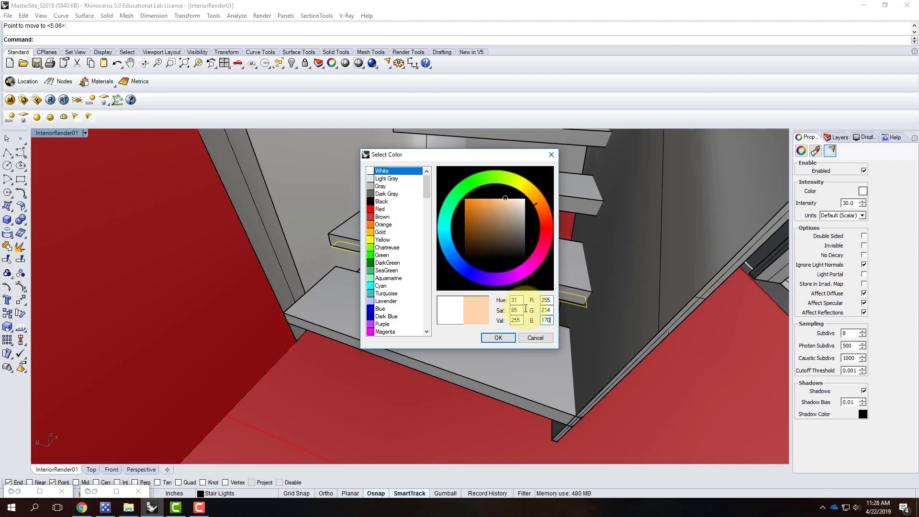
click(499, 338)
Set the light's units to Radiant power (W) with an intensity of 40, and make the light invisible with Ignore Light Normals on
click(852, 216)
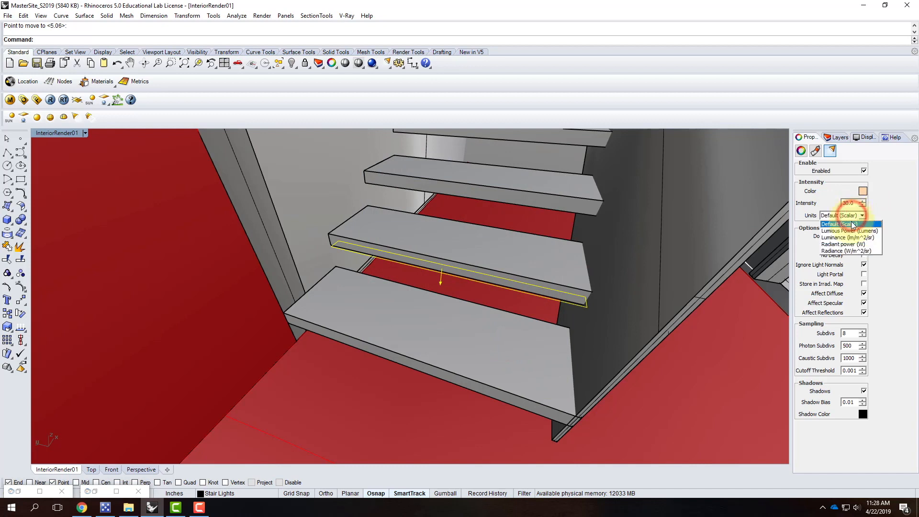
click(852, 244)
click(853, 204)
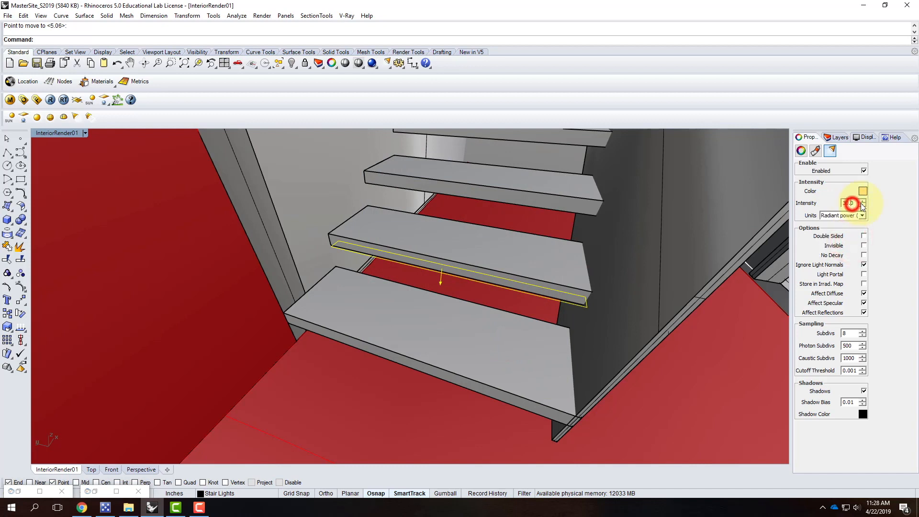
drag(856, 203, 825, 203)
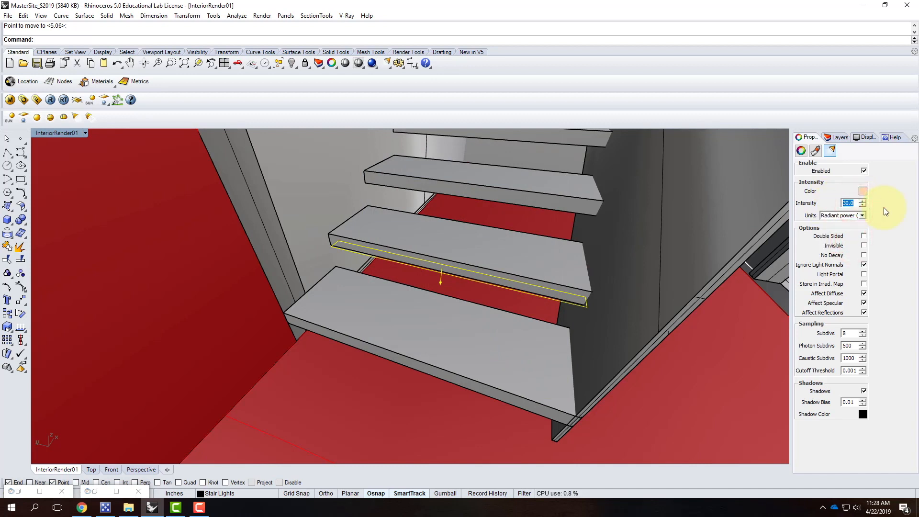
text(40)
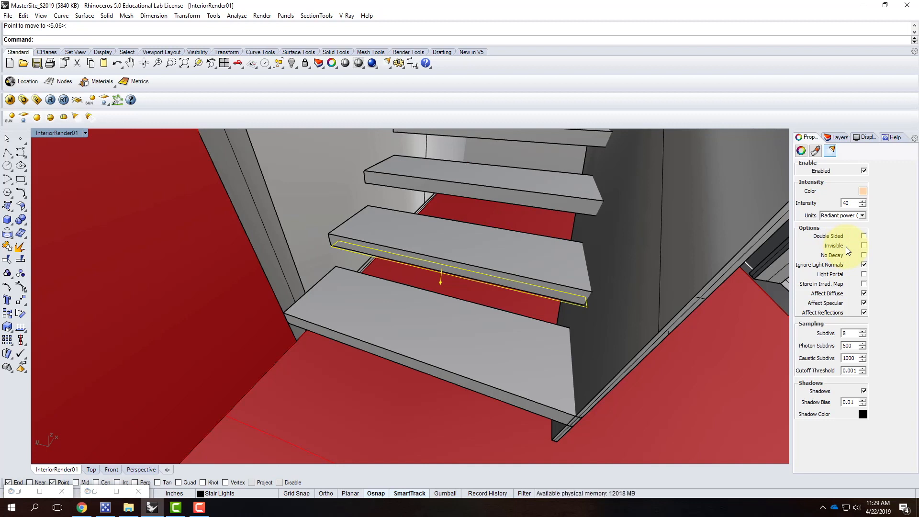
click(864, 246)
click(864, 264)
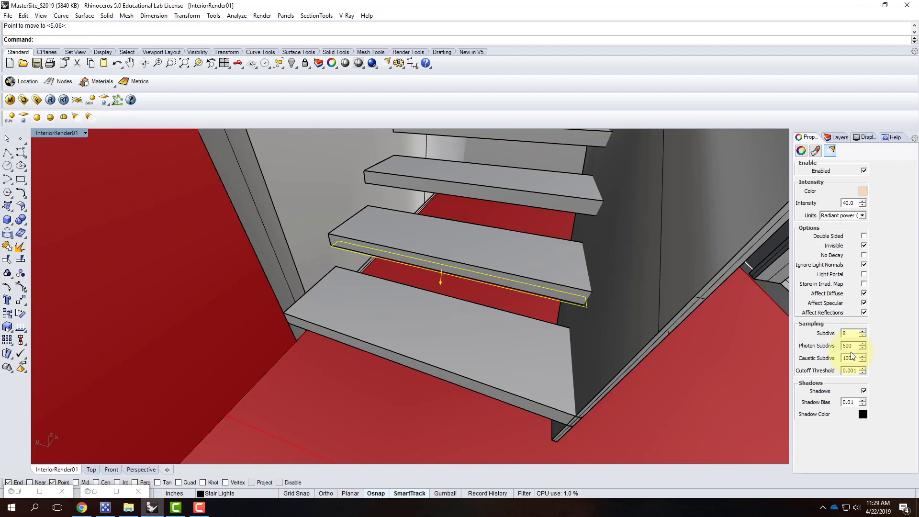
Check the V-Ray output size and start a test render of the lower stair treads
right_drag(624, 386, 510, 315)
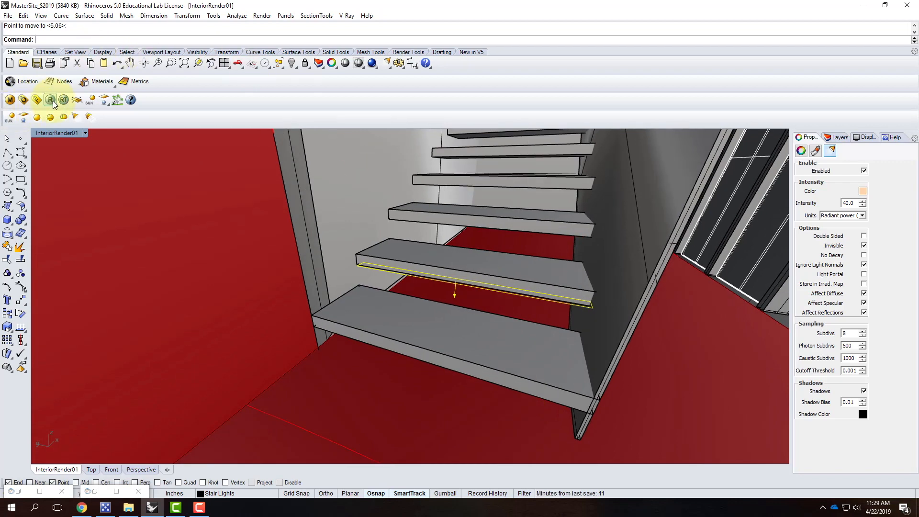
click(23, 100)
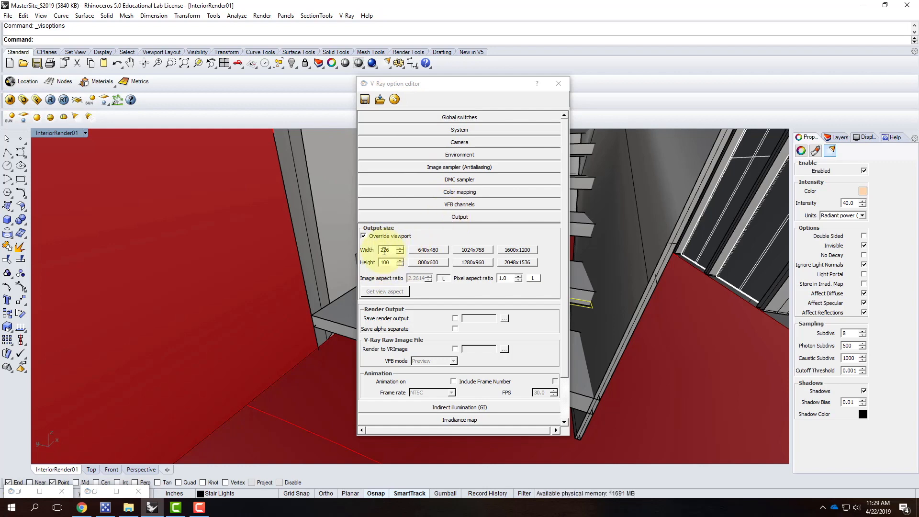
click(559, 85)
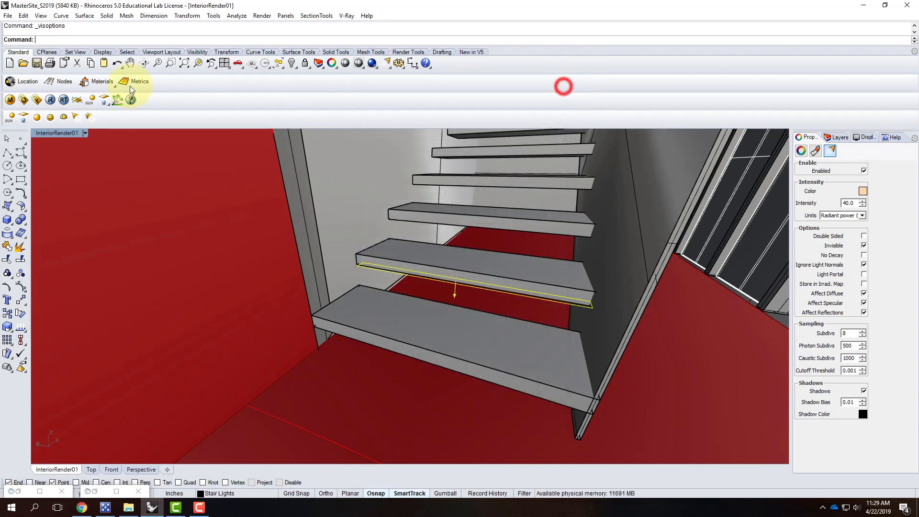
click(50, 100)
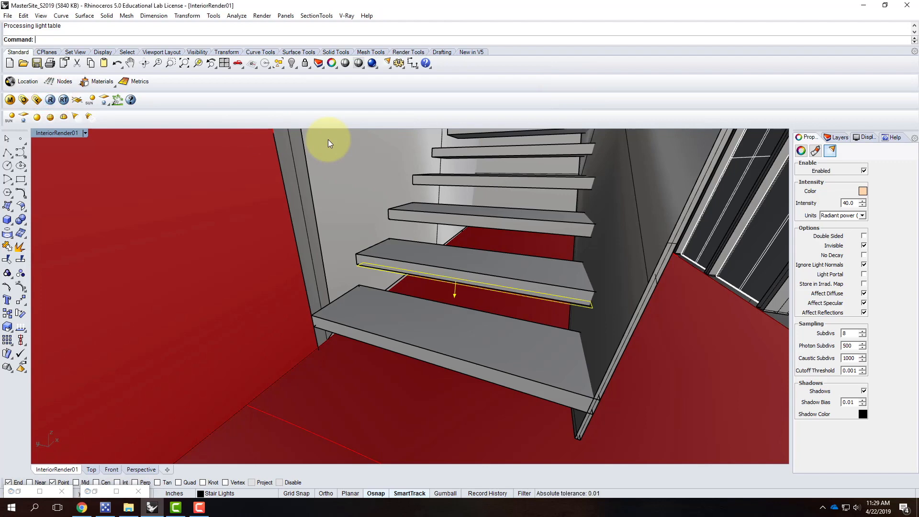
Restore the V-Ray frame buffer and progress window side by side at reduced size to examine the test render
click(40, 491)
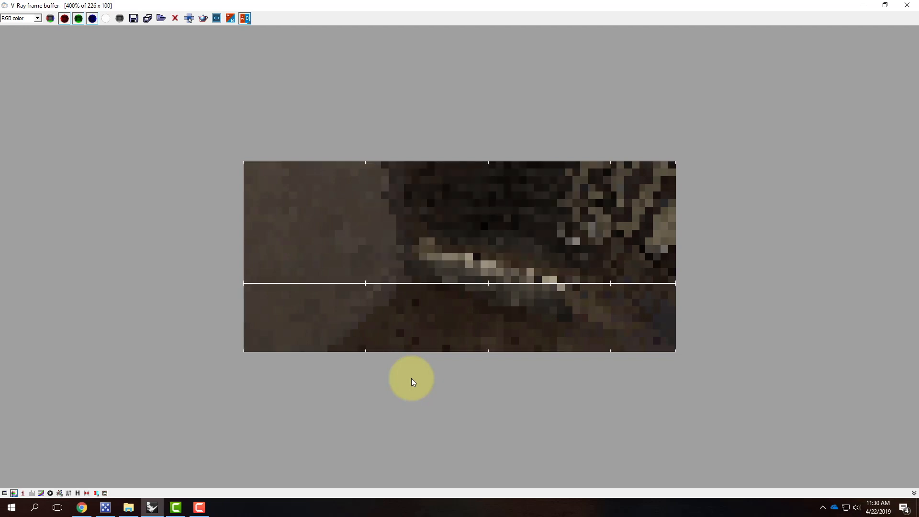
click(885, 6)
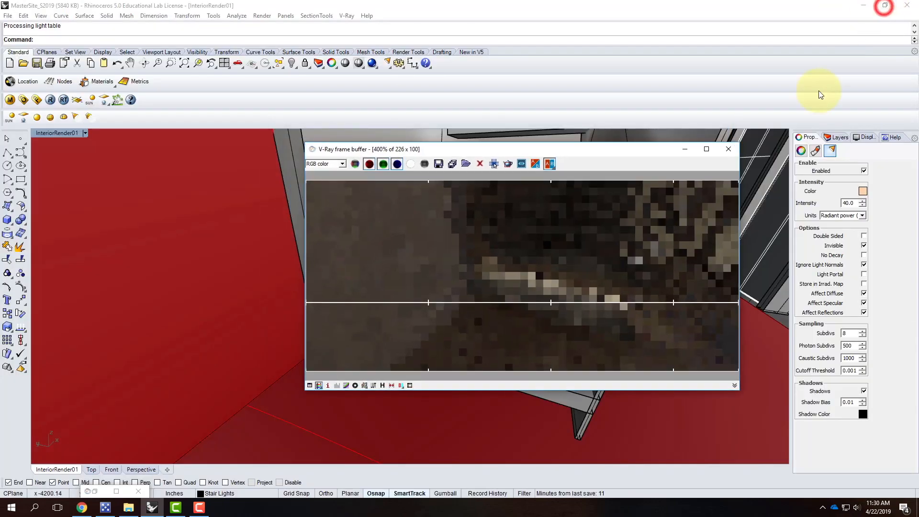
click(115, 492)
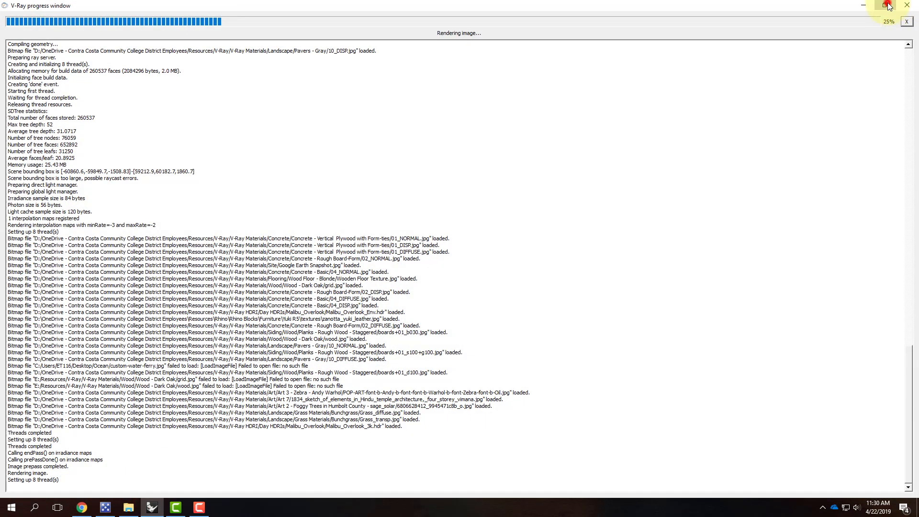
click(885, 5)
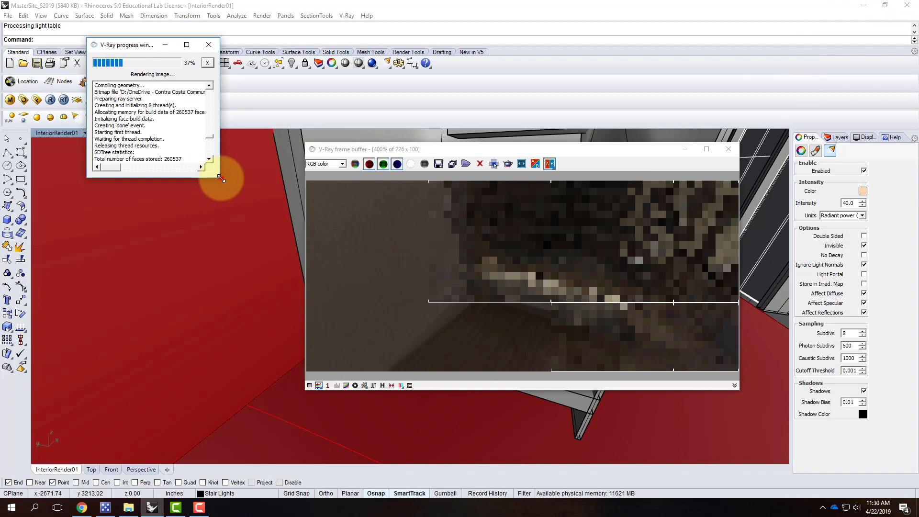
drag(221, 178, 240, 396)
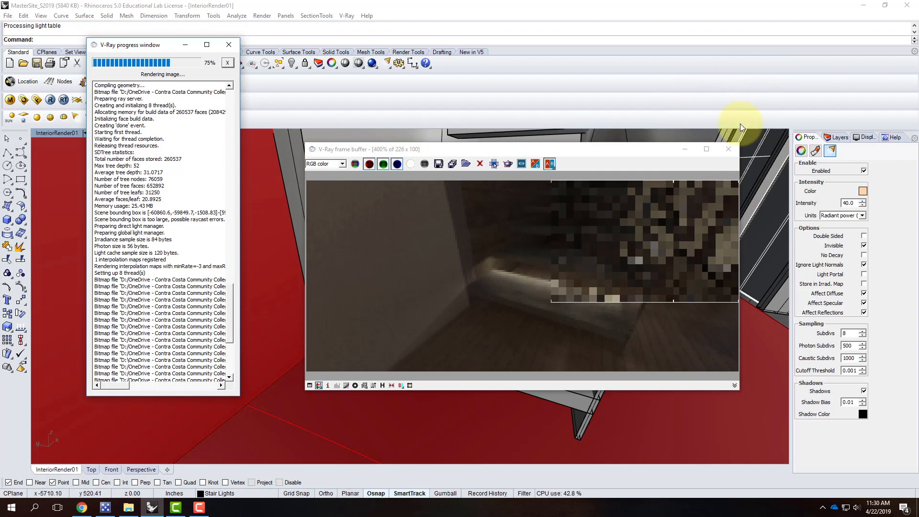
Close the test render and set the rectangular light's intensity to 60
click(729, 148)
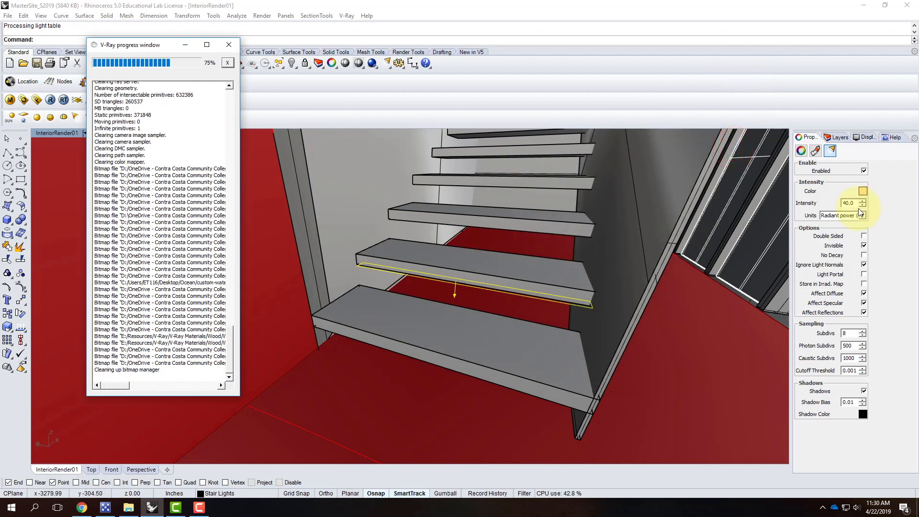
drag(855, 205, 840, 204)
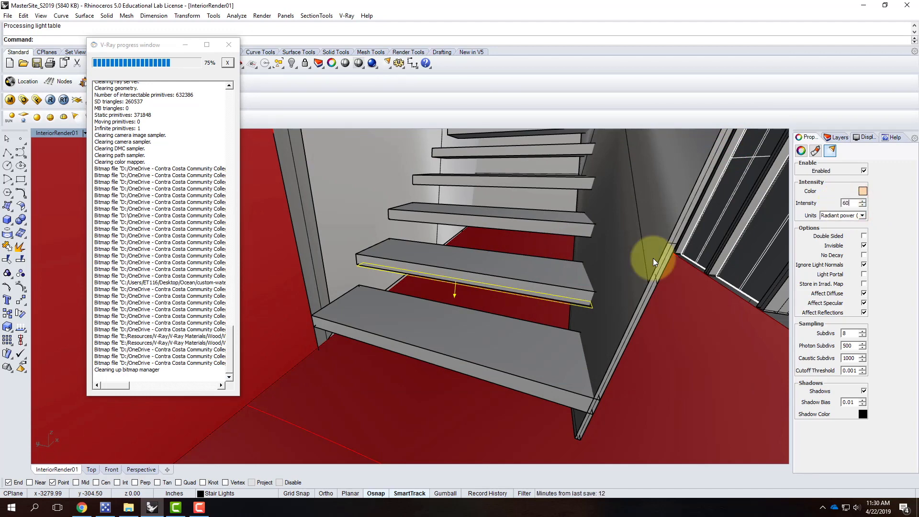
Copy the light from the second tread to the same corner position under the first tread and the next treads above
scroll(369, 364, down, 4)
right_drag(413, 305, 461, 316)
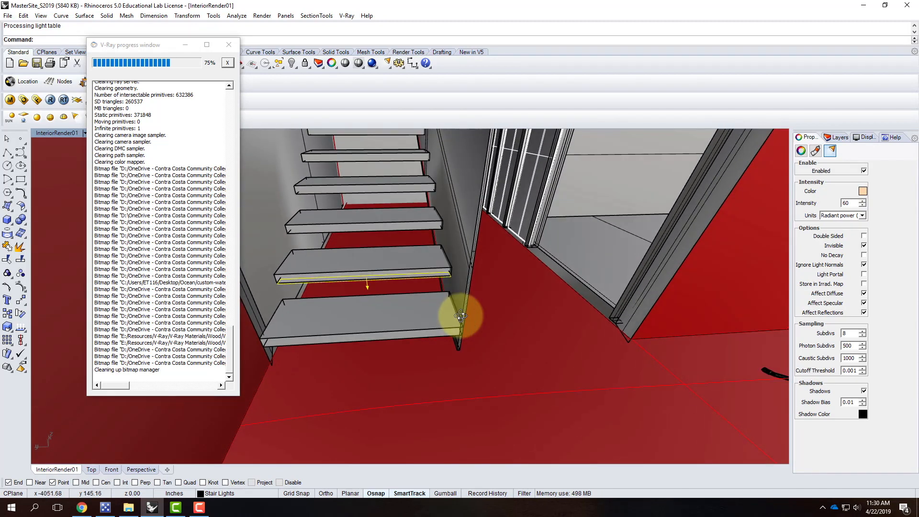
key(Return)
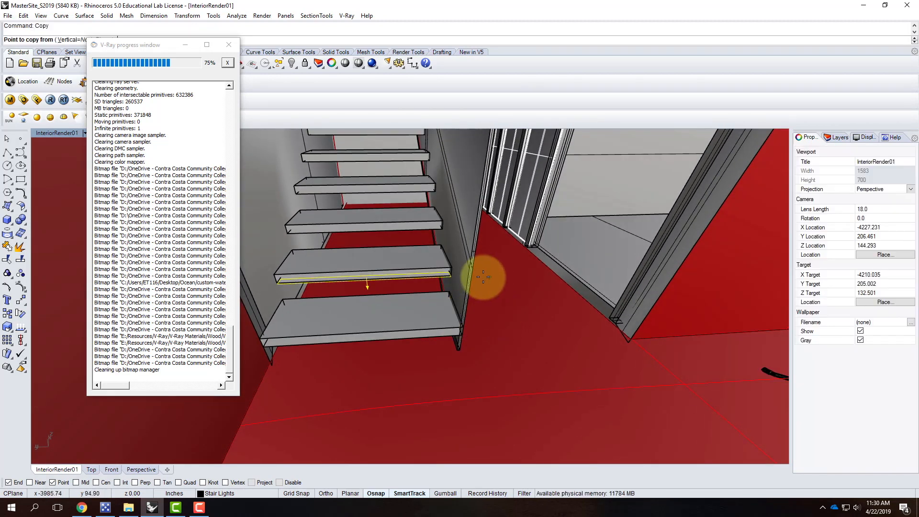
click(458, 336)
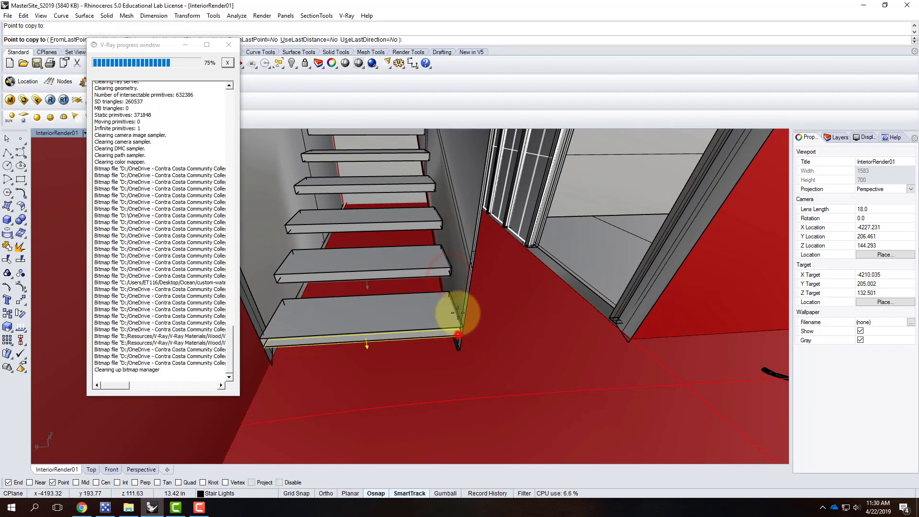
click(435, 192)
click(429, 160)
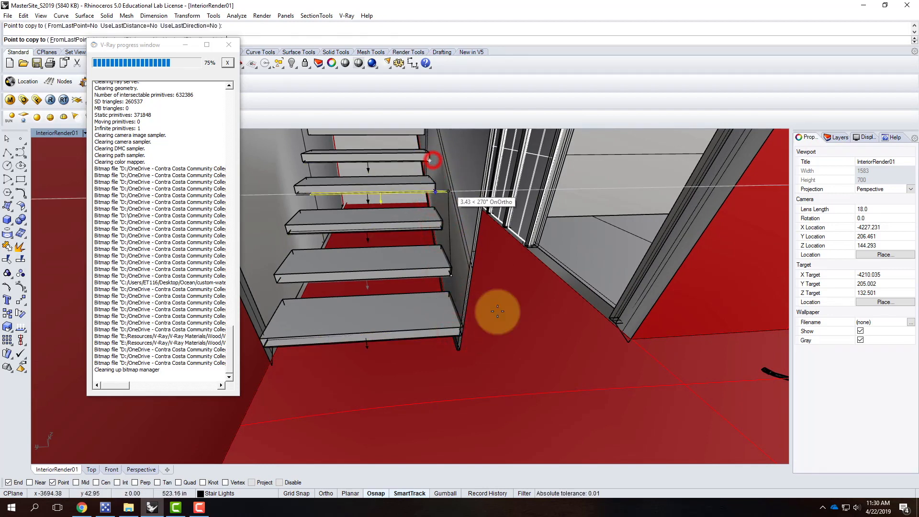
Place further copies of the light under the remaining upper treads to the top of the flight, and finish copying
scroll(493, 307, down, 4)
scroll(435, 163, up, 2)
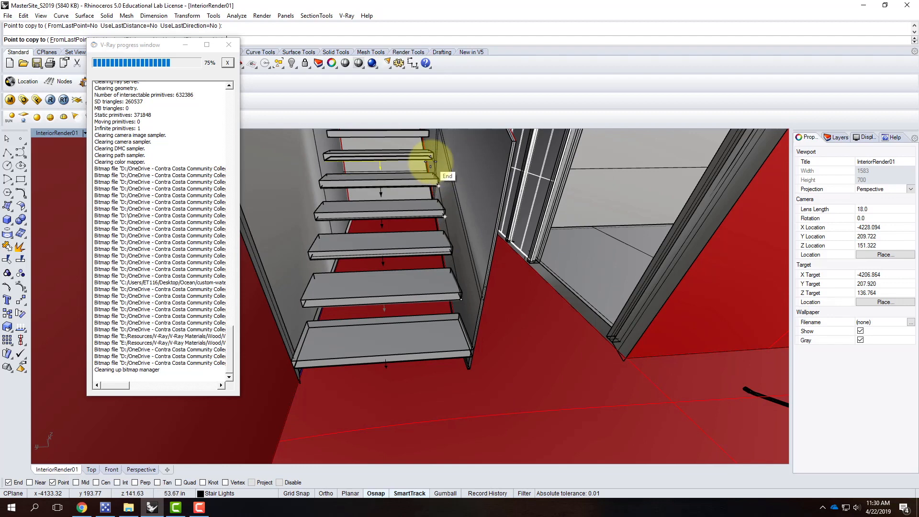
click(432, 161)
click(429, 134)
scroll(441, 316, down, 5)
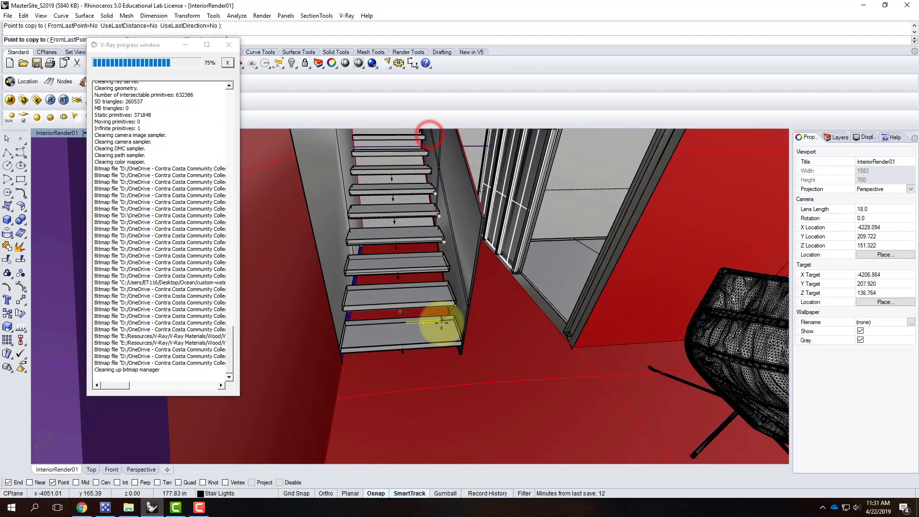
scroll(429, 178, up, 4)
scroll(427, 168, up, 2)
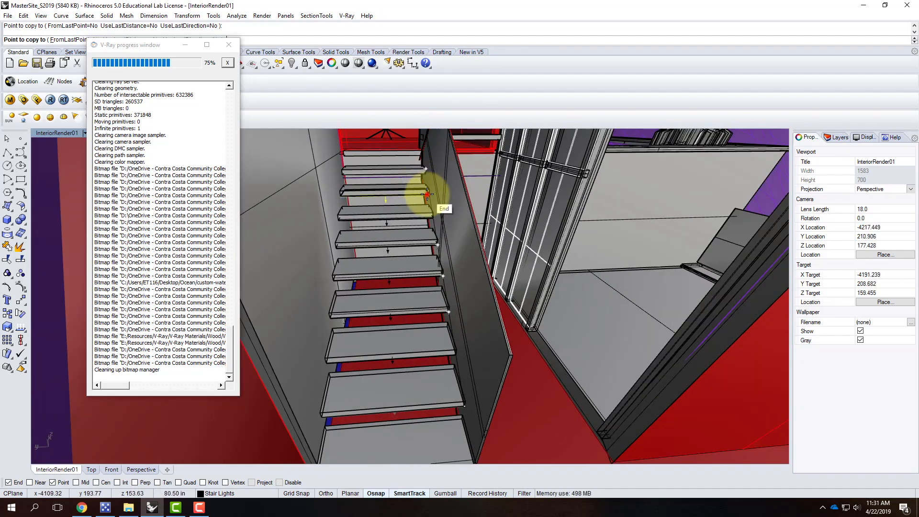
click(429, 194)
scroll(423, 172, up, 3)
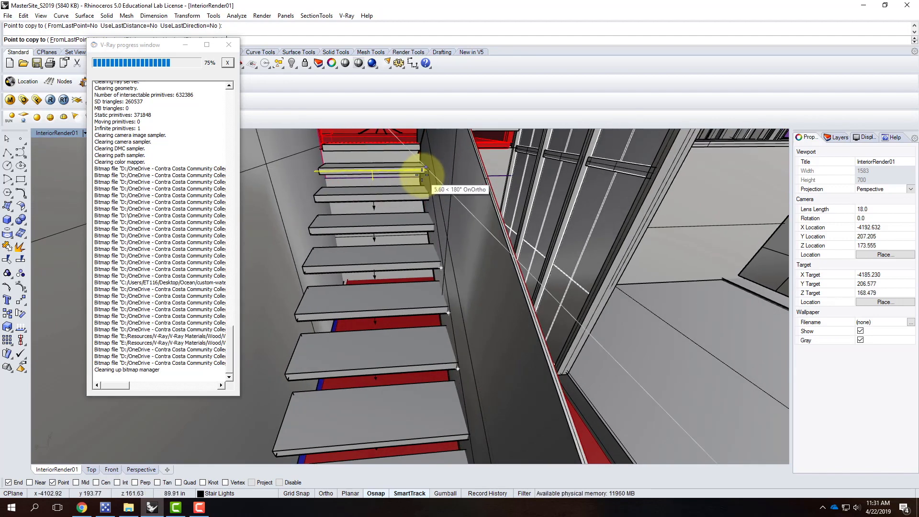
scroll(426, 170, up, 2)
scroll(427, 169, up, 3)
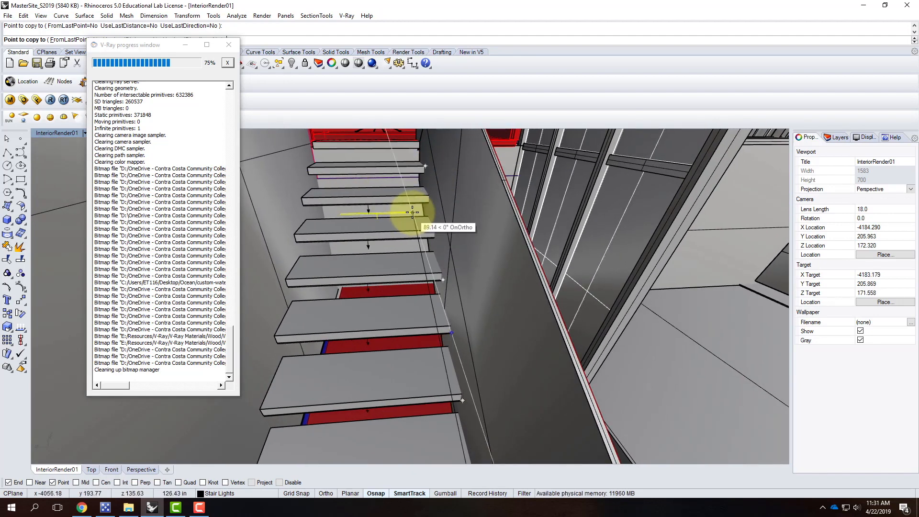
click(419, 147)
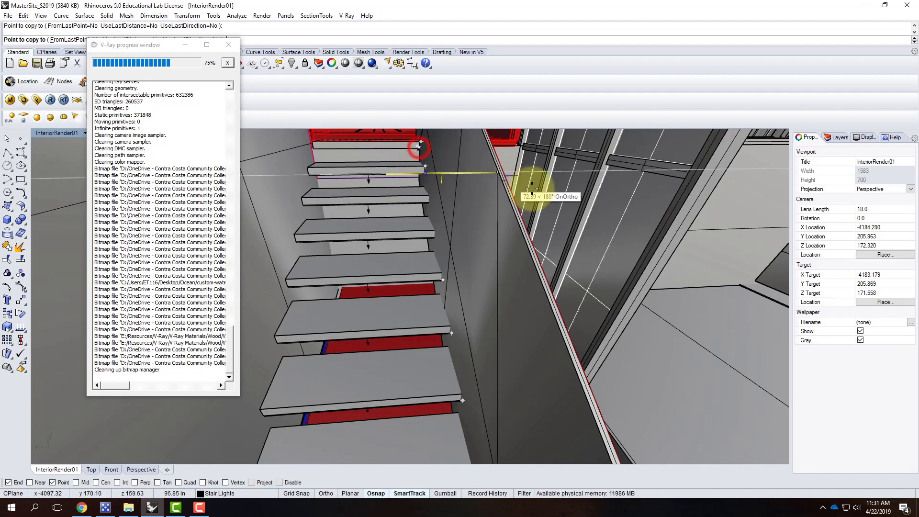
right_click(416, 184)
Frame the room with the whole staircase and the chair in the perspective view, and minimise the V-Ray progress window
scroll(343, 204, down, 10)
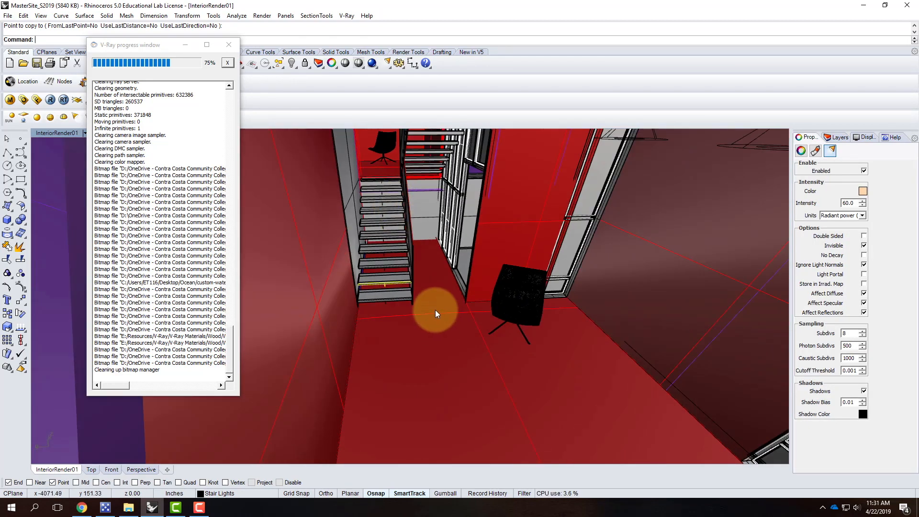
right_drag(435, 309, 400, 267)
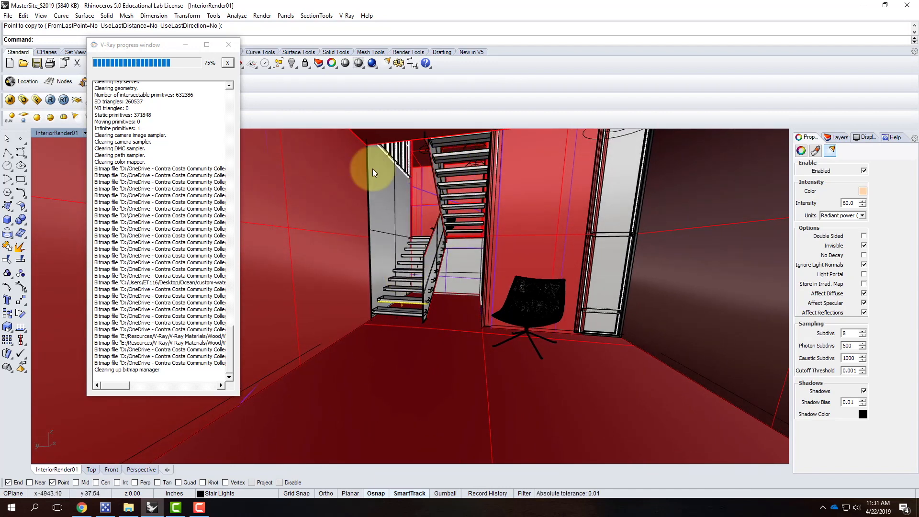
click(185, 47)
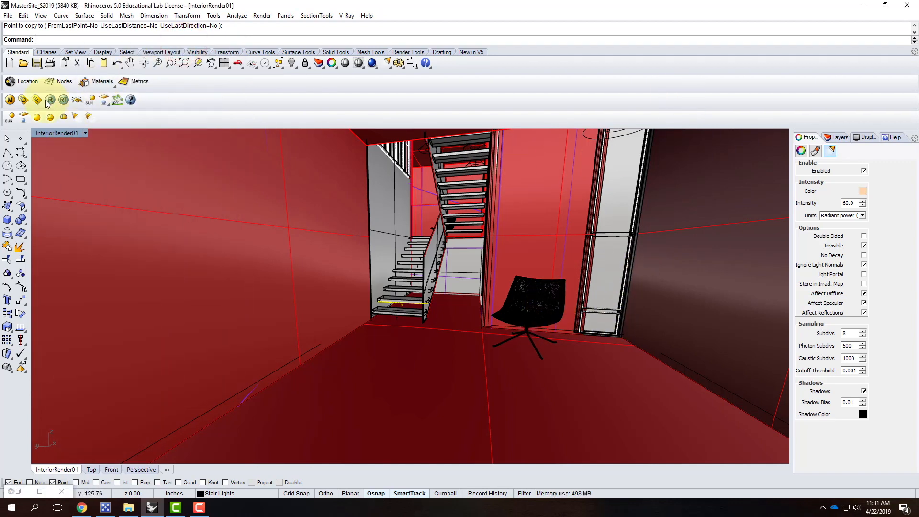
Restore the InteriorRender01 named view in the perspective viewport
right_click(87, 133)
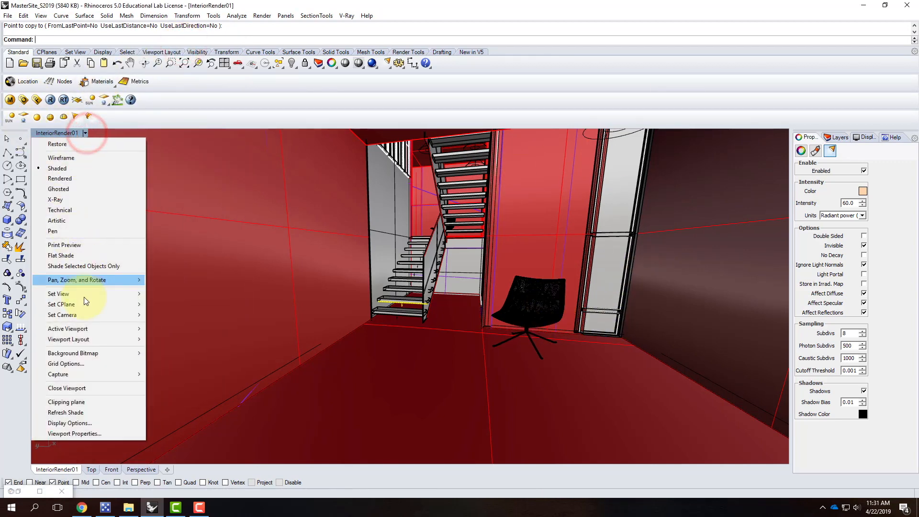
mouse_move(84, 294)
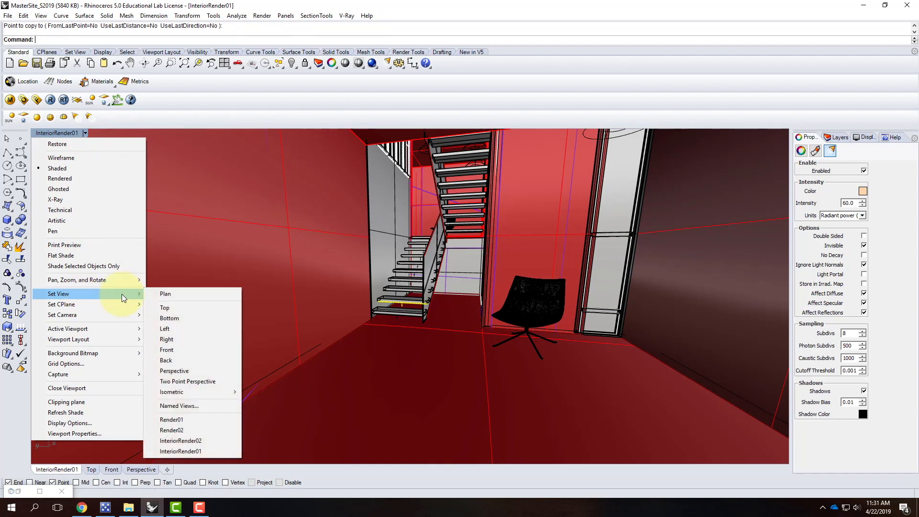
click(218, 451)
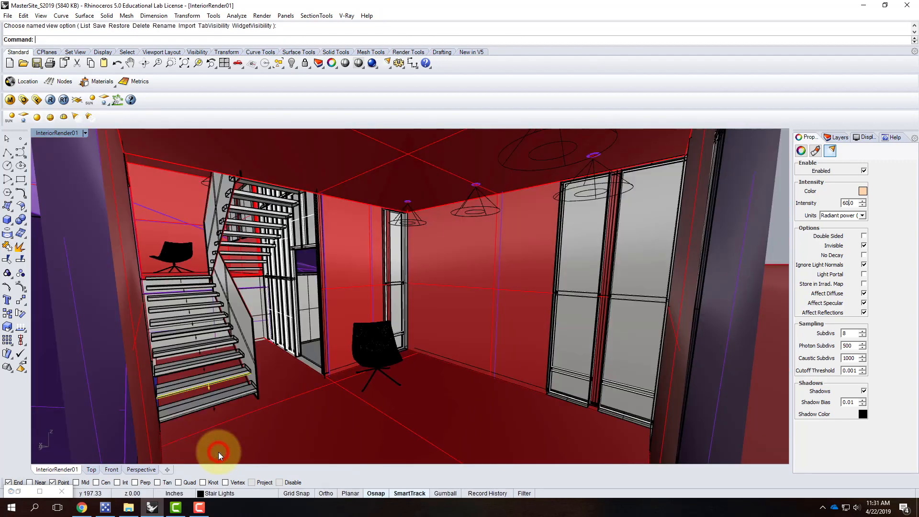
Check the InteriorRender02 named view, and return the viewport to InteriorRender01
click(86, 134)
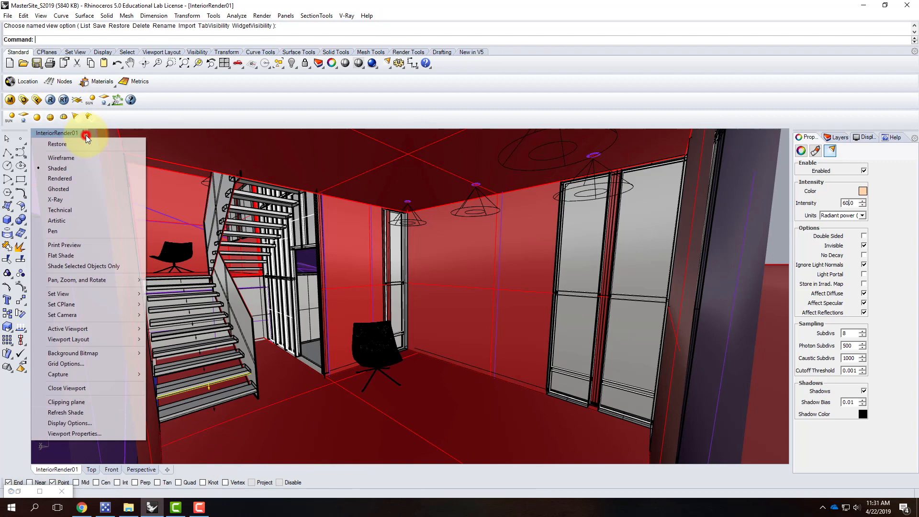
mouse_move(116, 314)
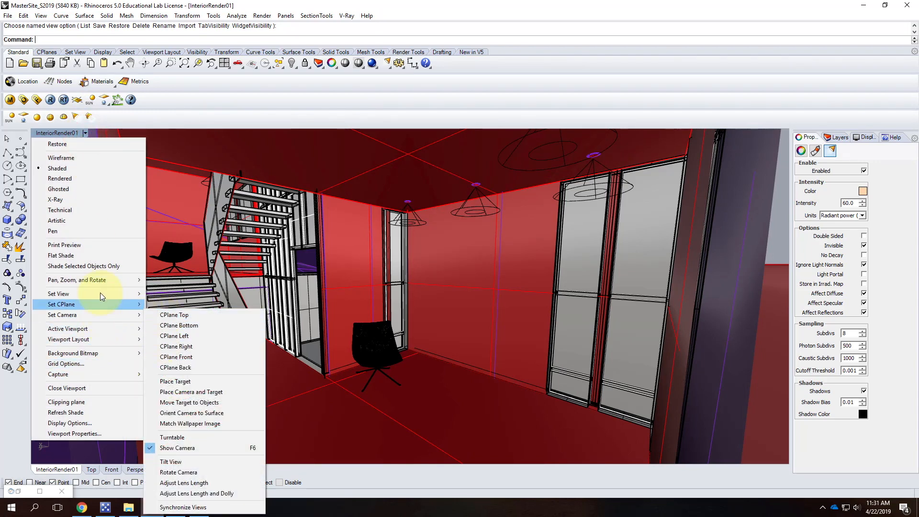
mouse_move(101, 293)
click(181, 440)
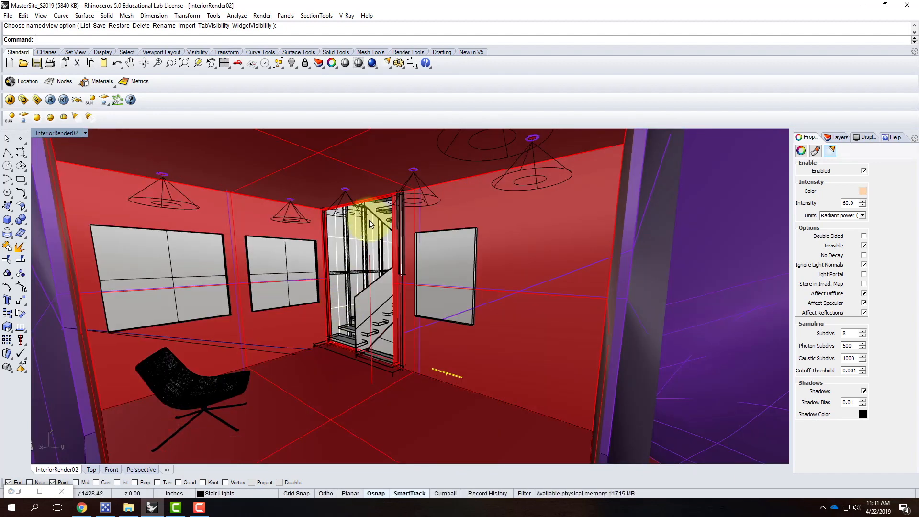
click(86, 133)
mouse_move(97, 293)
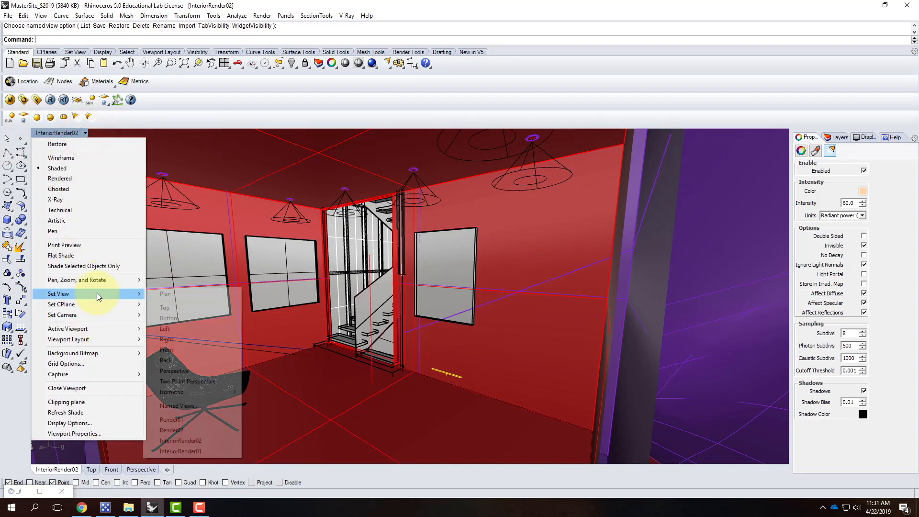
click(204, 451)
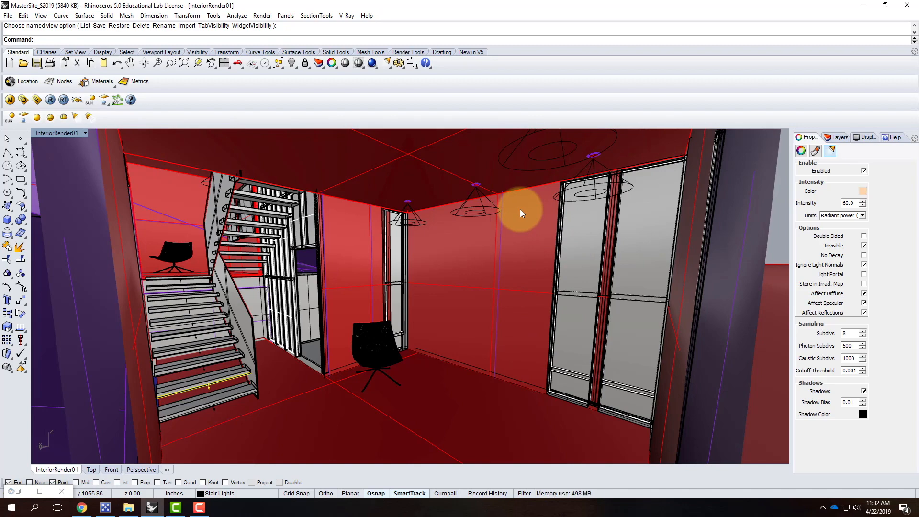
Switch to Chrome and open the V-Ray Quick Rendering Setups resource on the Digital Tools For Designers & Architects site
click(82, 508)
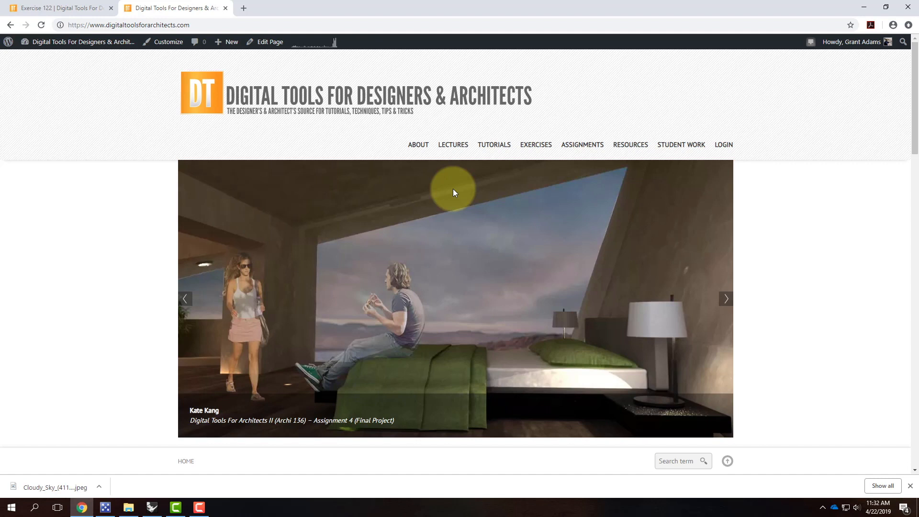
mouse_move(615, 145)
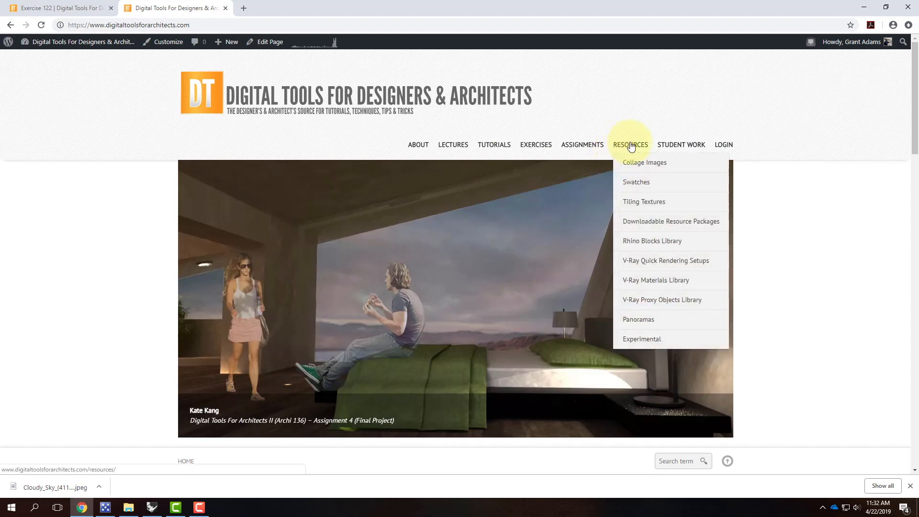
click(645, 266)
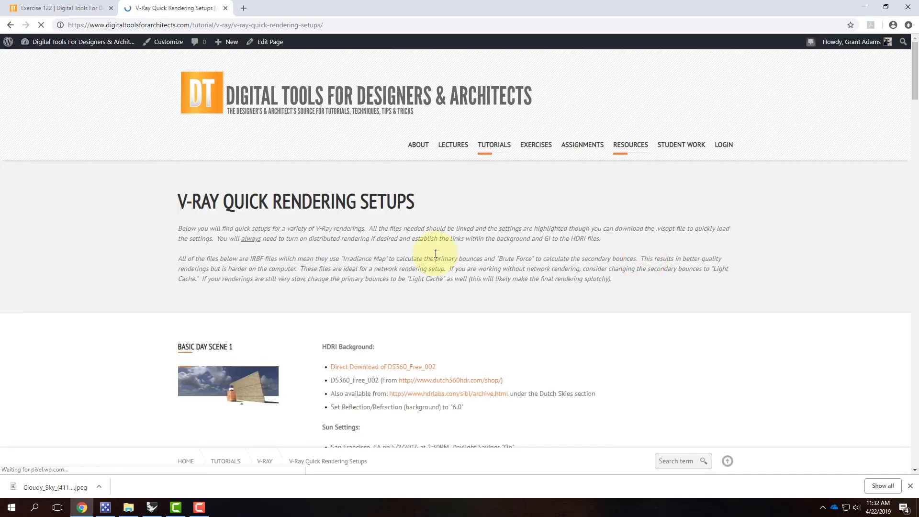
Look through the night and sunset scene setups, comparing their HDRI, sun and camera settings, and go to Basic Night Scene 1
scroll(437, 258, down, 5)
scroll(437, 257, down, 18)
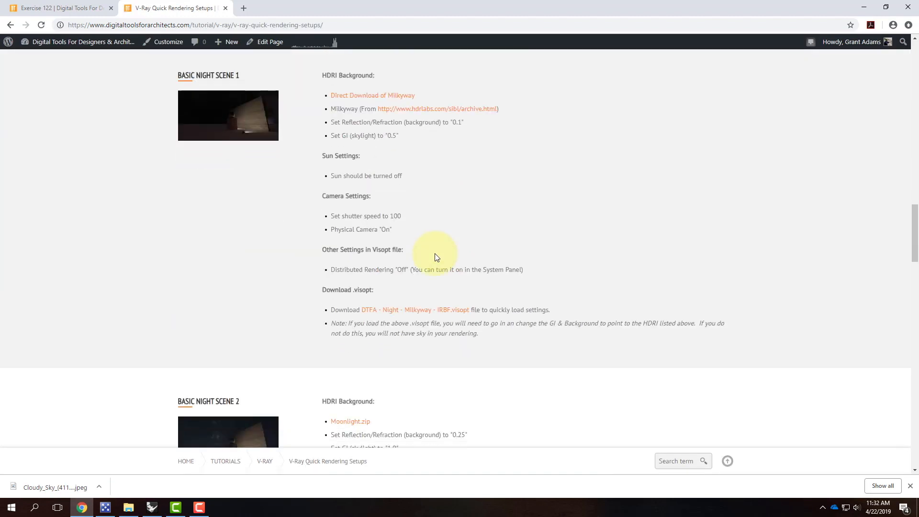
scroll(387, 219, up, 4)
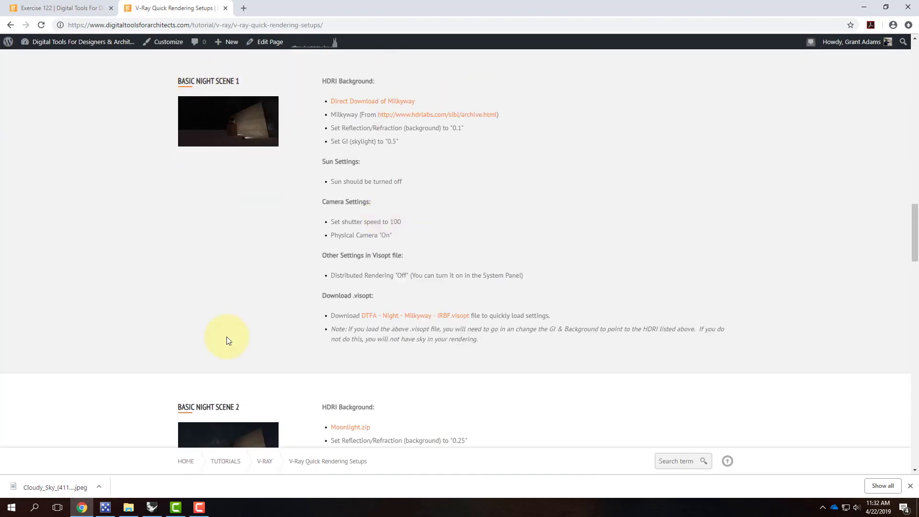
scroll(234, 327, down, 2)
scroll(235, 326, down, 10)
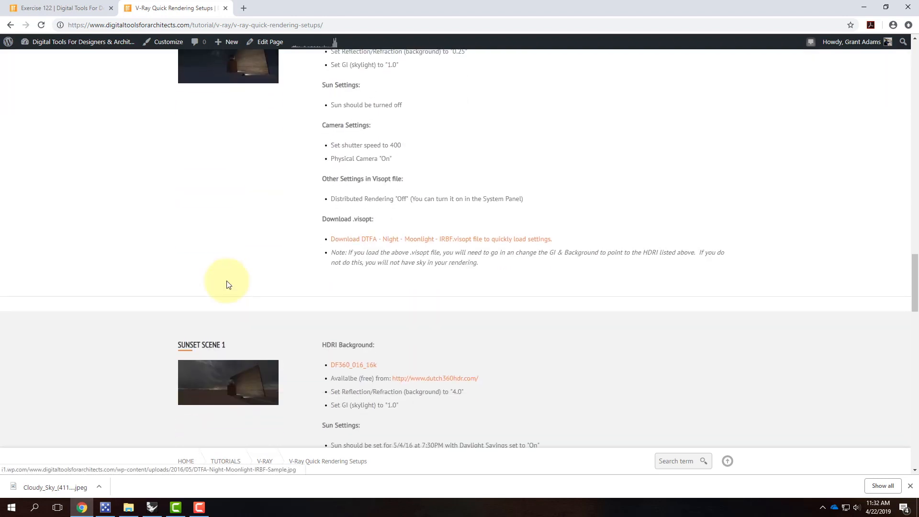
scroll(208, 192, down, 7)
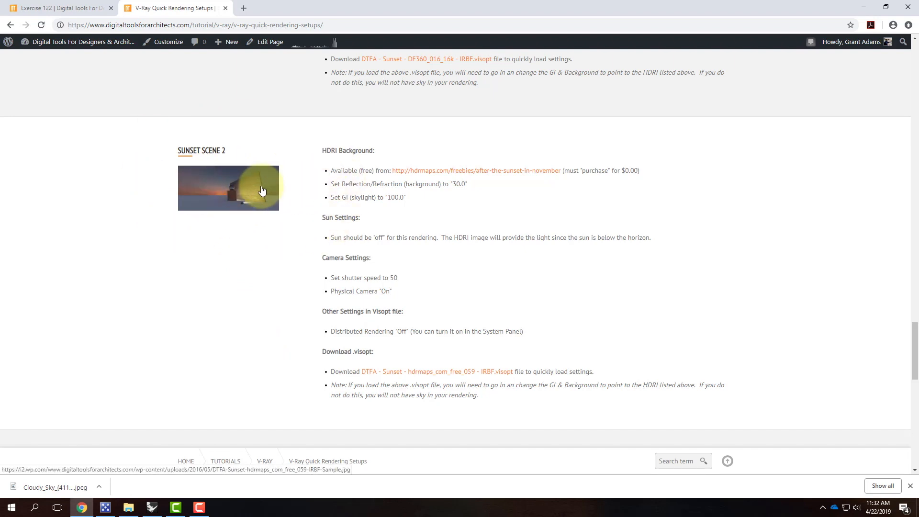
scroll(262, 191, down, 5)
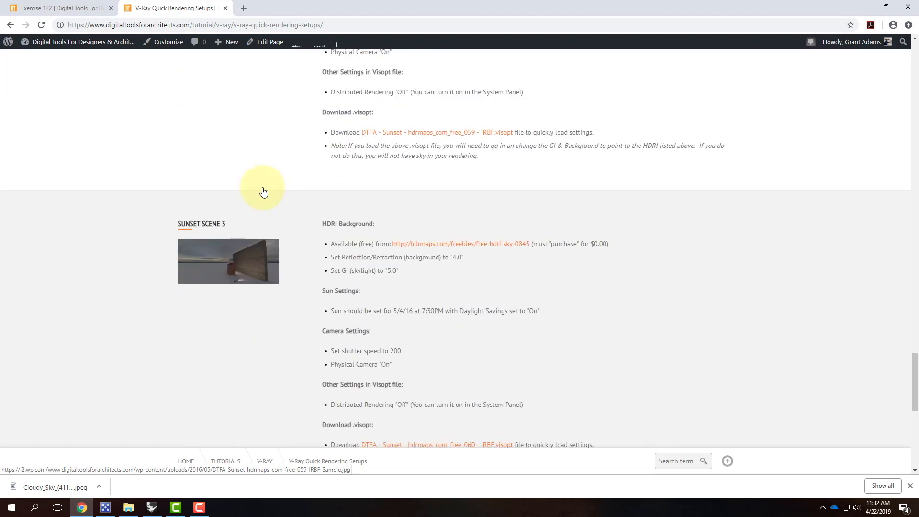
scroll(263, 192, down, 4)
scroll(262, 192, up, 11)
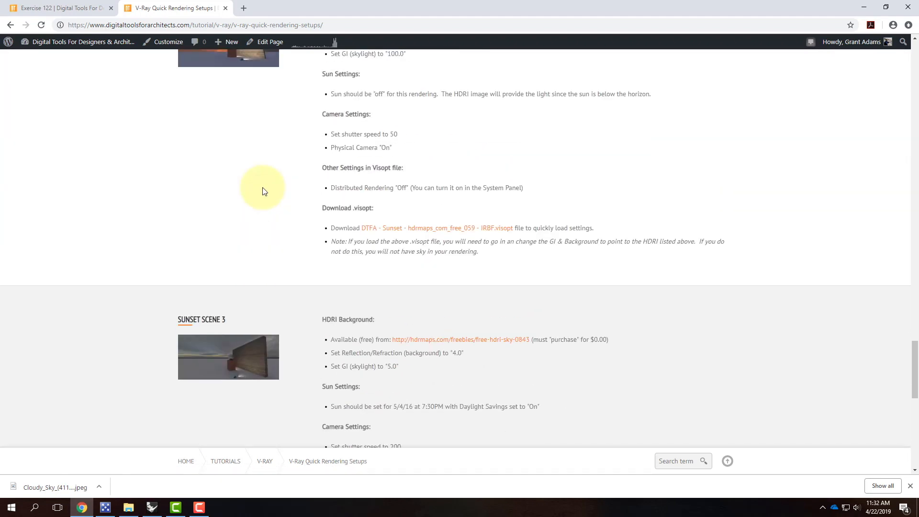
scroll(263, 192, down, 15)
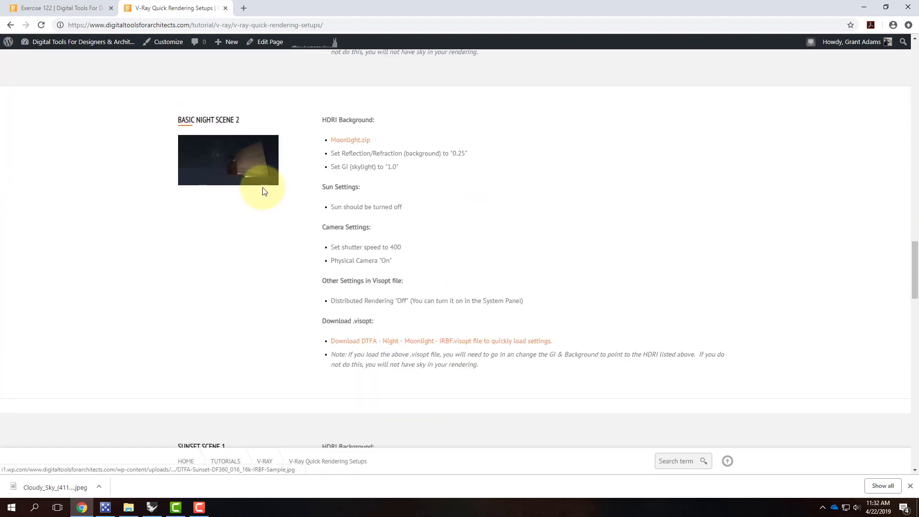
scroll(266, 192, down, 2)
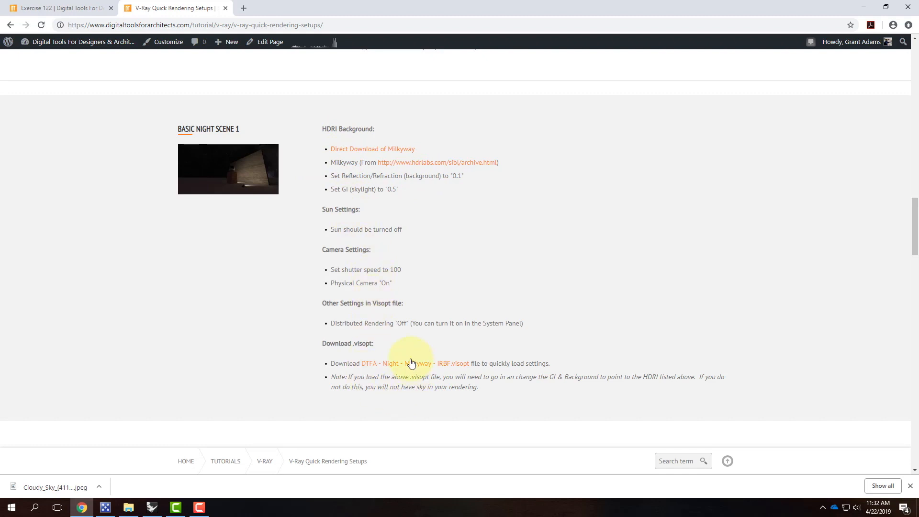
Save the linked DTFA-Night-Milkyway-IRBF visopt file from Basic Night Scene 1 to the Desktop
right_click(445, 366)
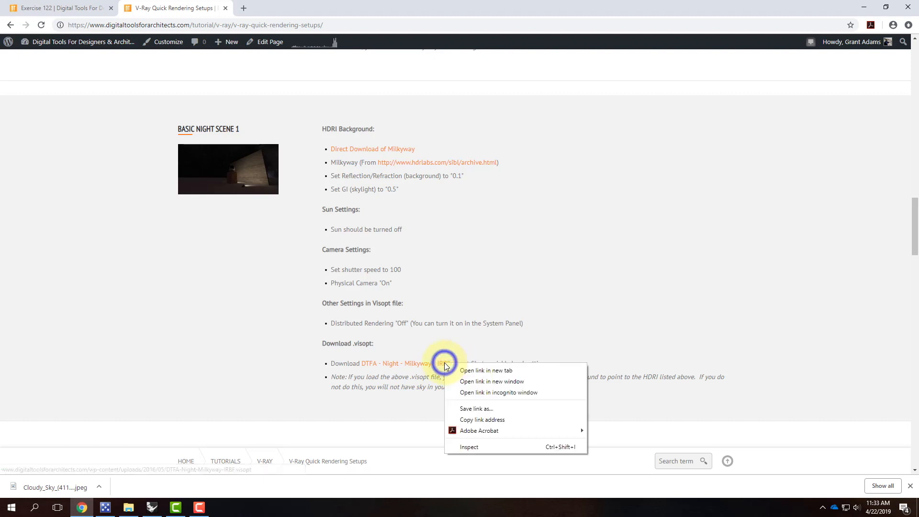
click(479, 409)
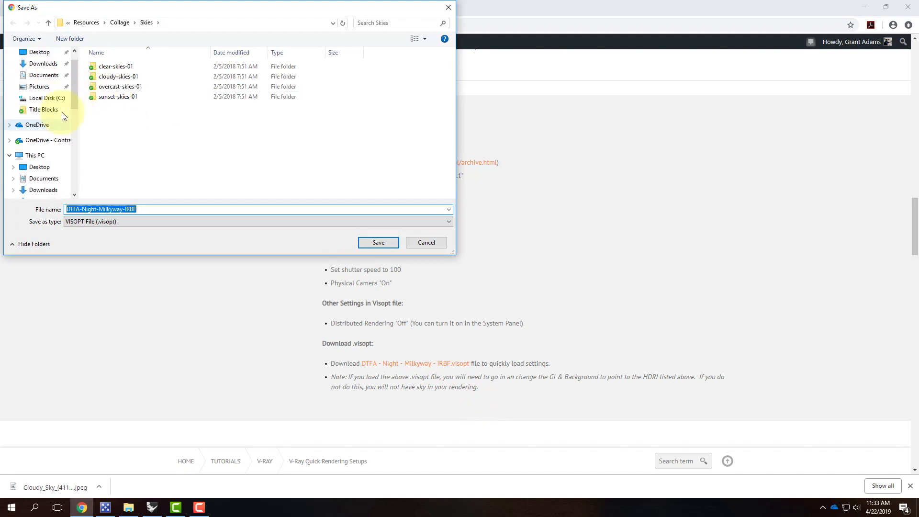
click(39, 51)
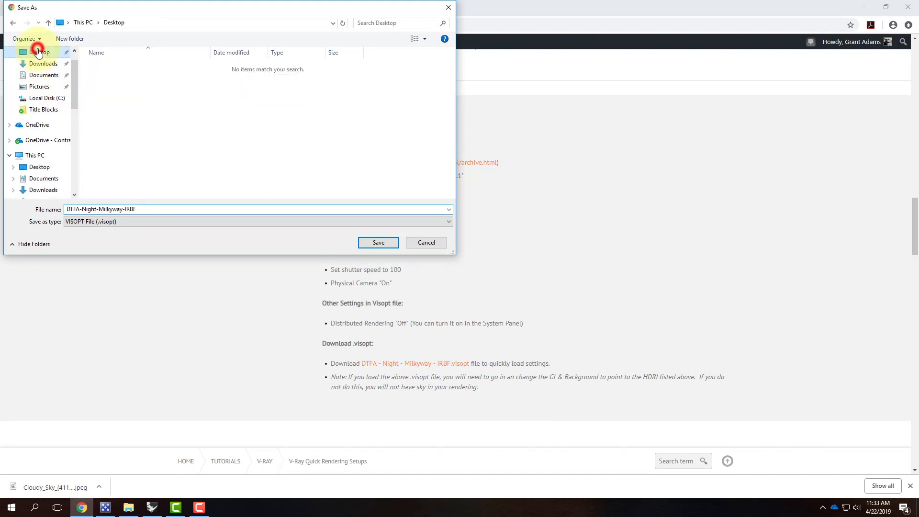
click(378, 243)
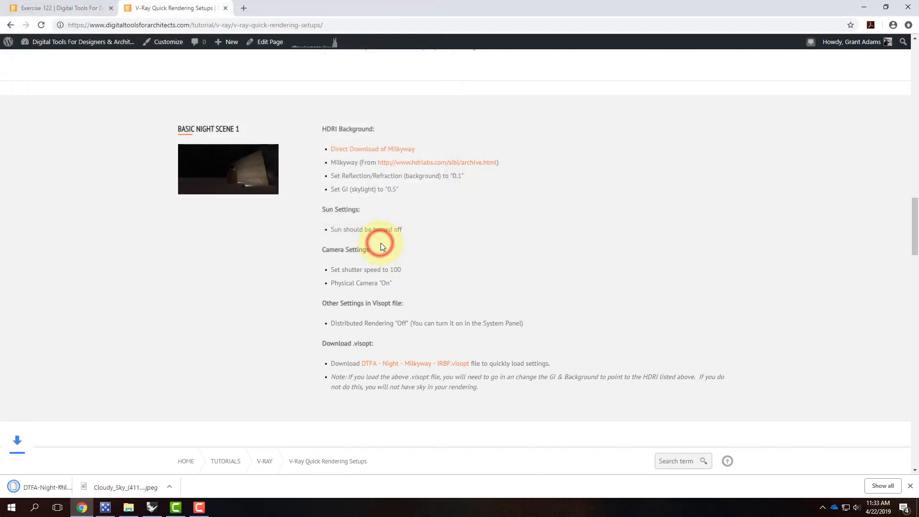
View the Milkyway visopt file's contents in the browser, and return to the rendering setups page
click(421, 366)
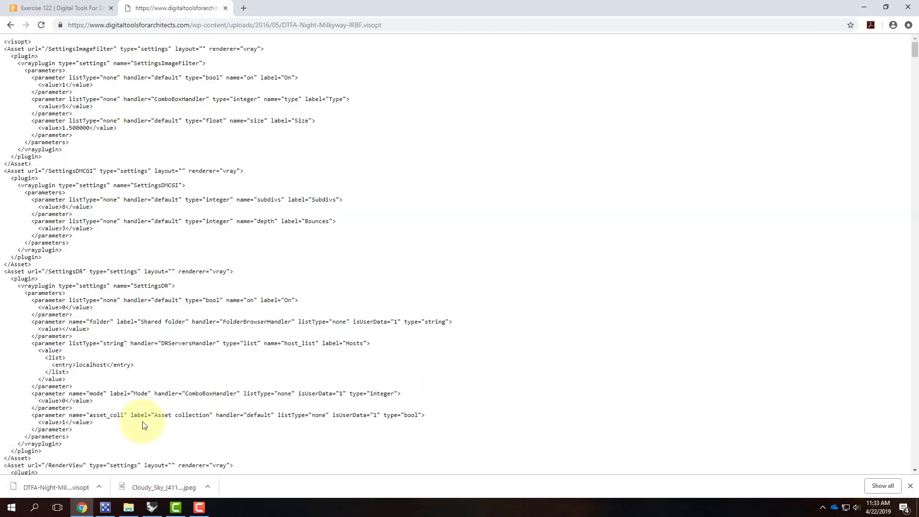
click(8, 25)
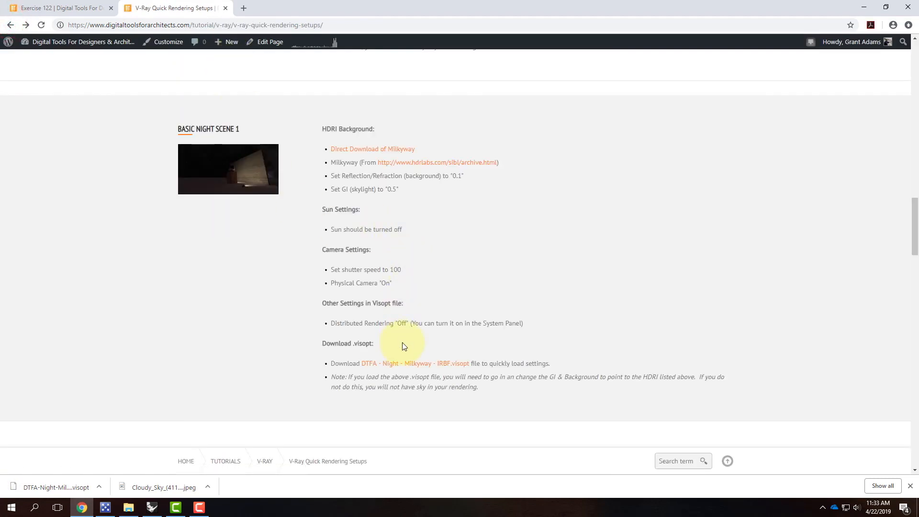
Switch back to Rhino and open the V-Ray option editor, collapsing the Output settings and expanding the DMC sampler settings
click(864, 7)
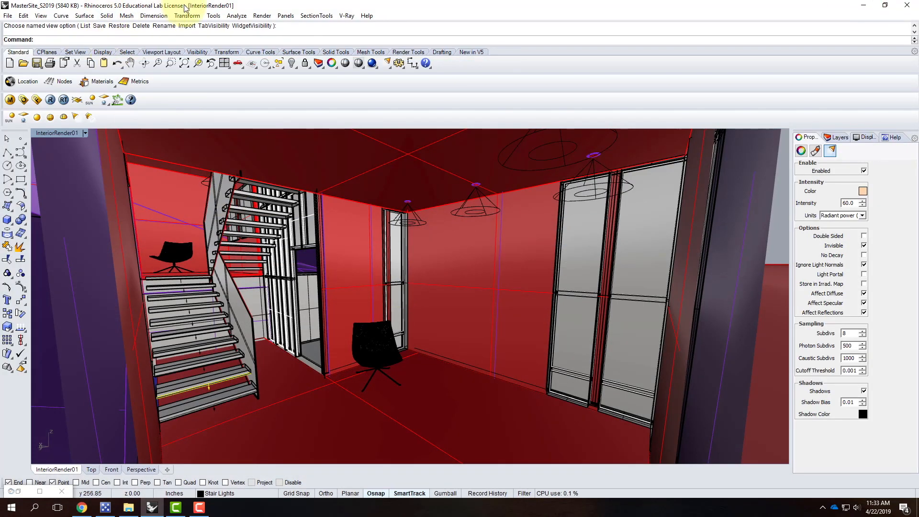
click(22, 100)
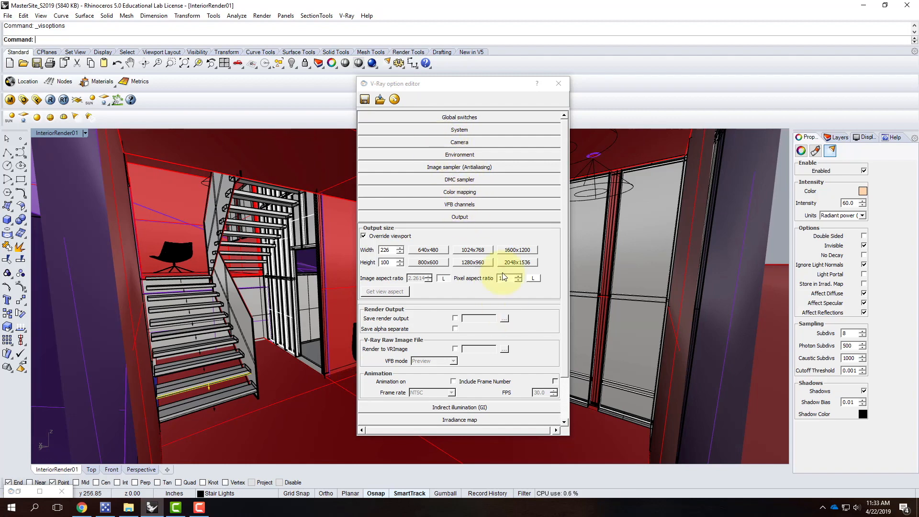
click(493, 216)
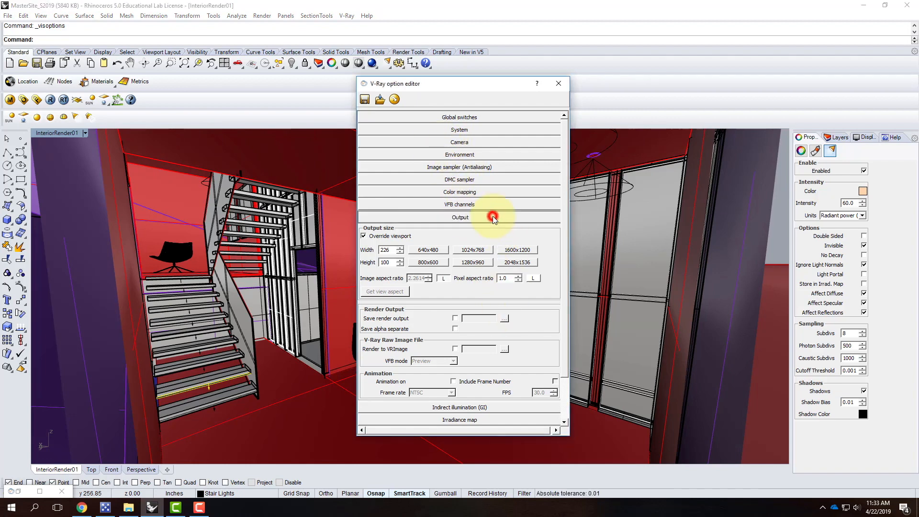
click(453, 181)
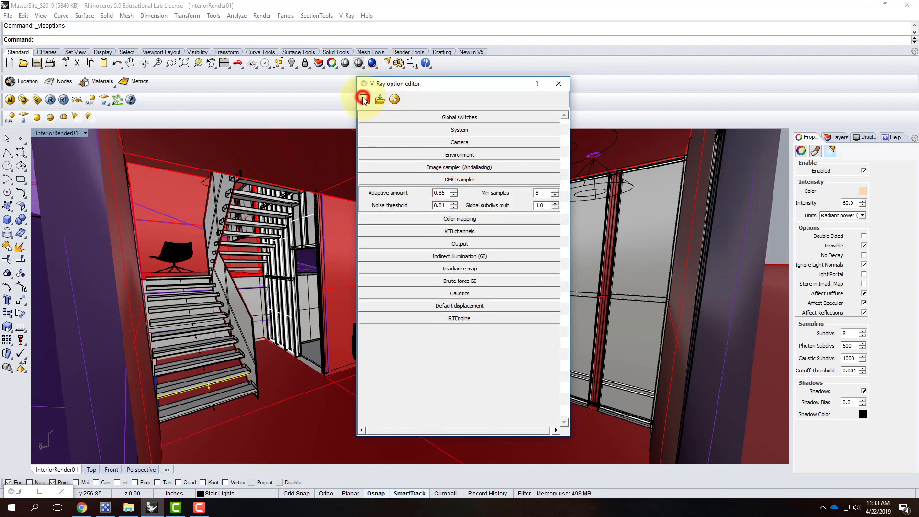
Start saving the current V-Ray options to a visopt file in the S2019 folder of A205 - Artist's Retreat, under Live - A136 Exercises
click(363, 99)
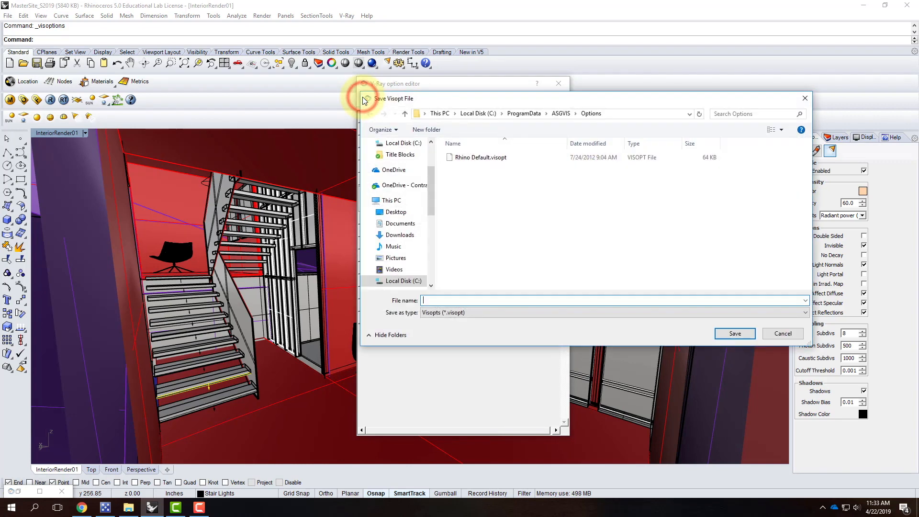
click(402, 187)
click(471, 211)
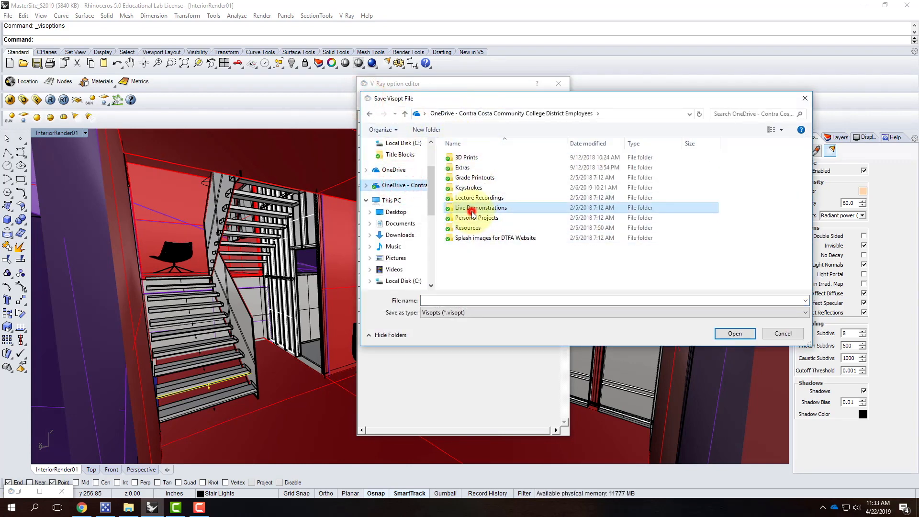
double_click(471, 211)
double_click(463, 167)
double_click(463, 157)
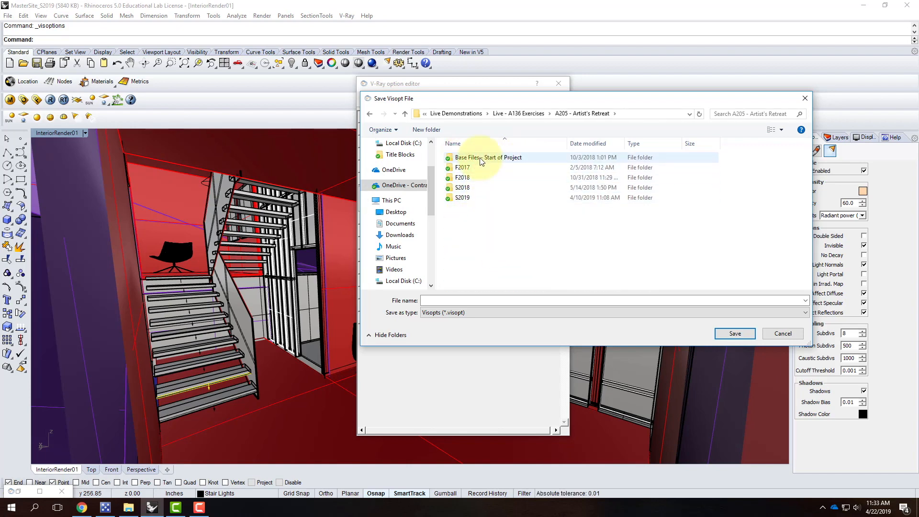
double_click(462, 197)
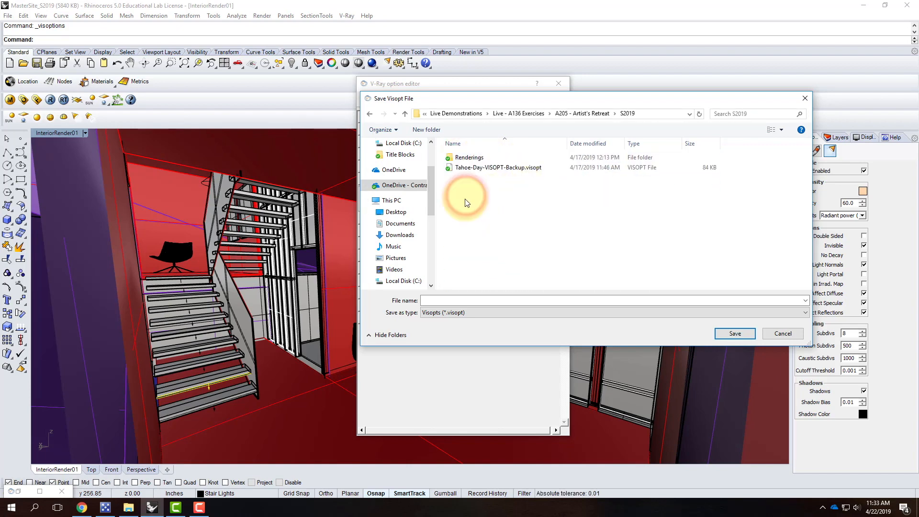
Save the current V-Ray options as Ocean-Day-VISOPT-Backup.visopt in the S2019 folder, basing the name on the existing Tahoe backup
click(471, 168)
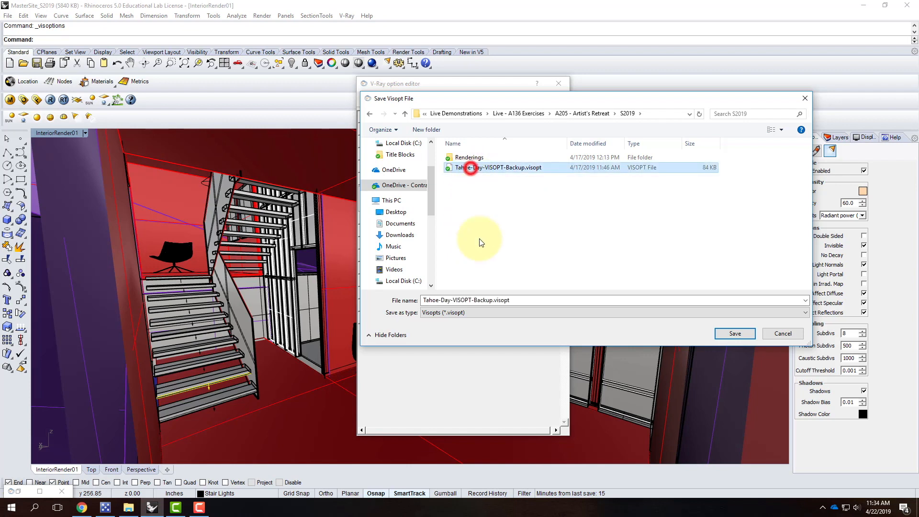
click(428, 300)
click(437, 300)
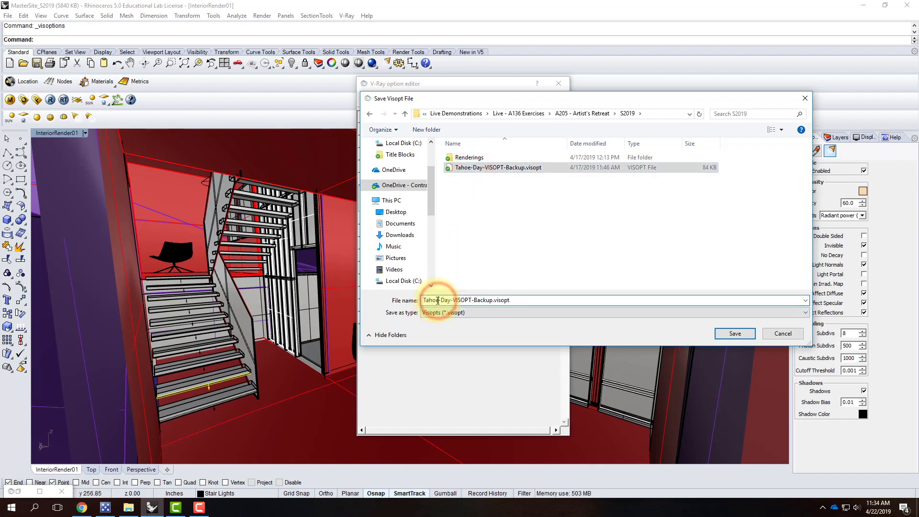
drag(439, 300, 420, 298)
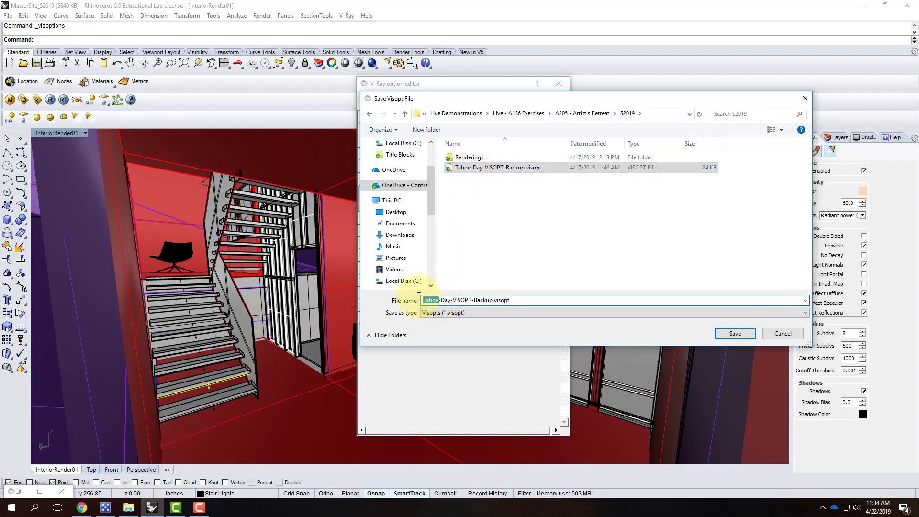
text(Ocean)
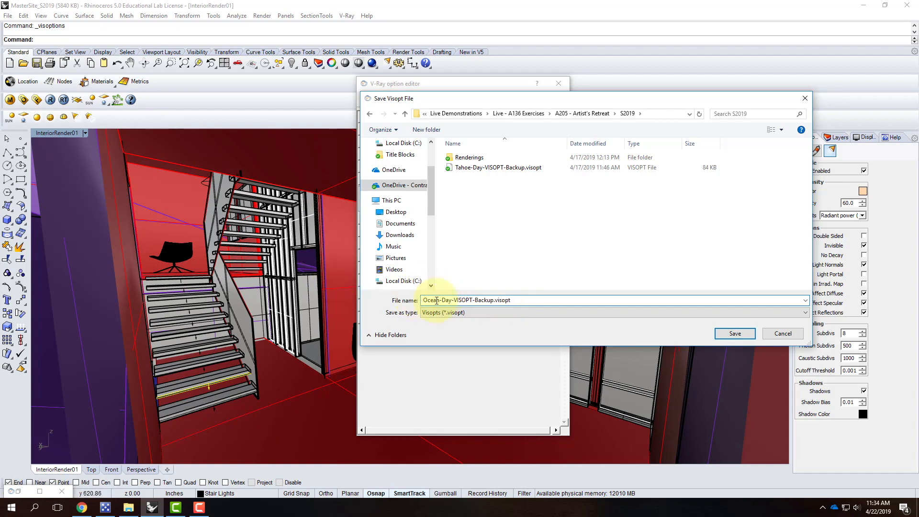
click(737, 335)
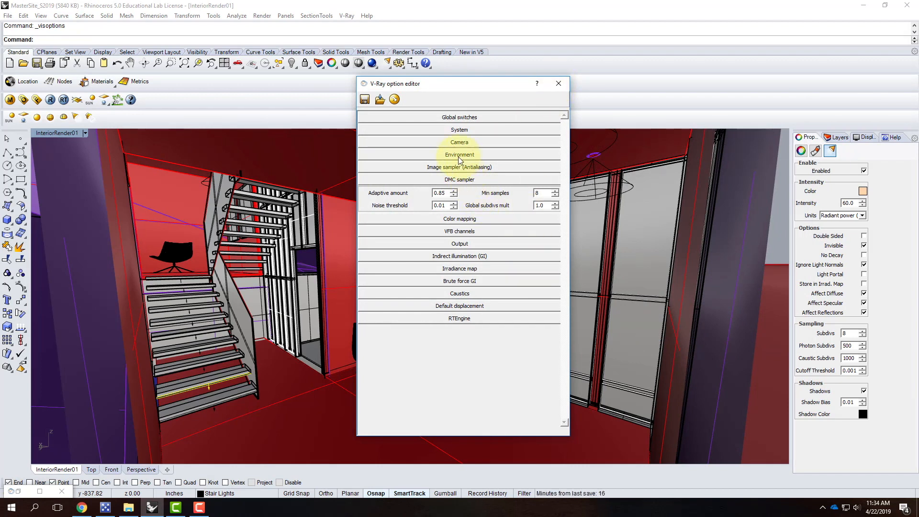
Load DTFA-Night-Milkyway-IRBF.visopt into the V-Ray options from the OneDrive folder Resources > V-Ray > V-Ray HDRI > Night HDRIs > Milkyway
click(381, 101)
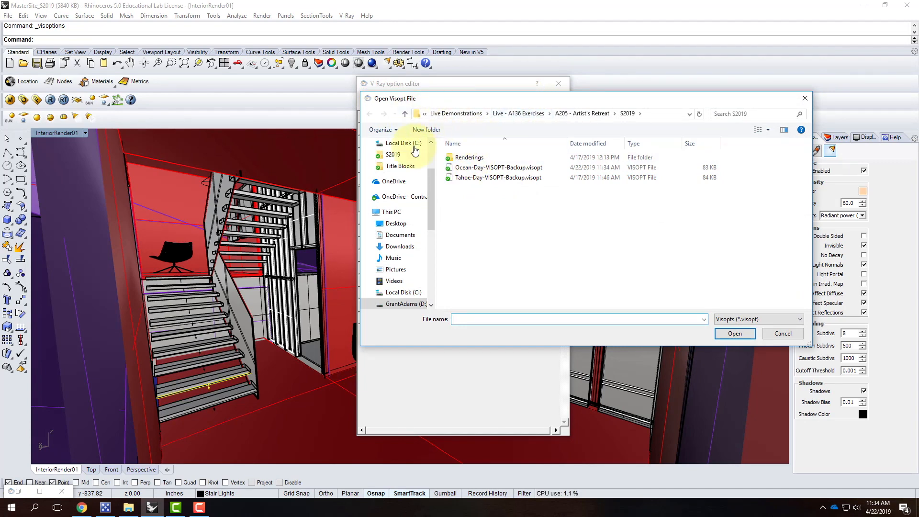
click(405, 195)
double_click(477, 230)
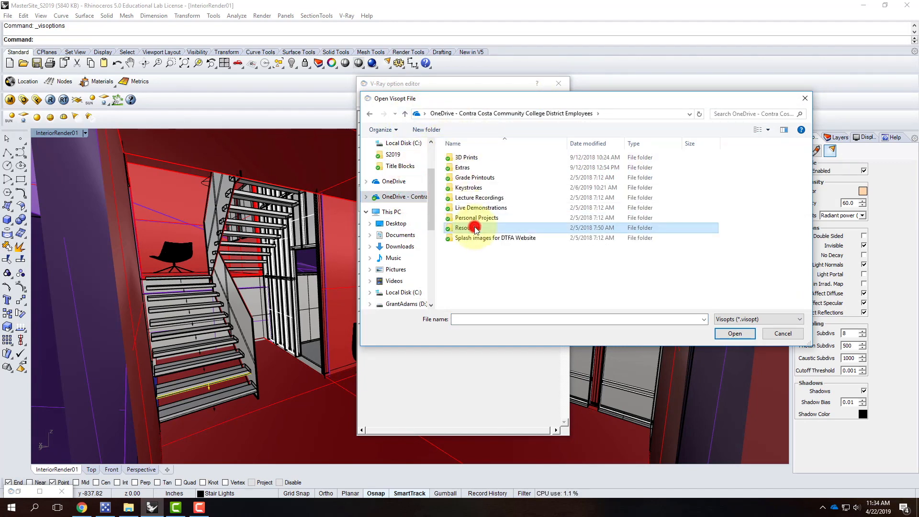
click(471, 269)
double_click(471, 269)
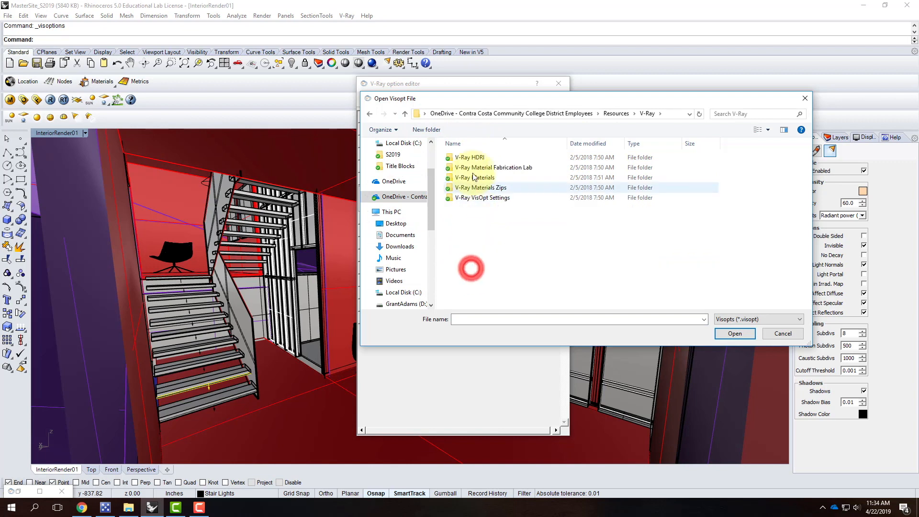
double_click(474, 157)
double_click(471, 167)
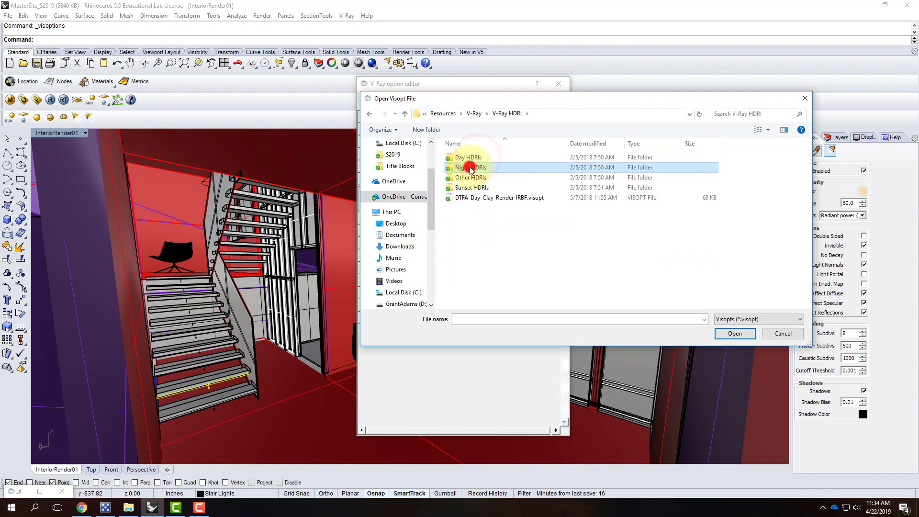
double_click(474, 157)
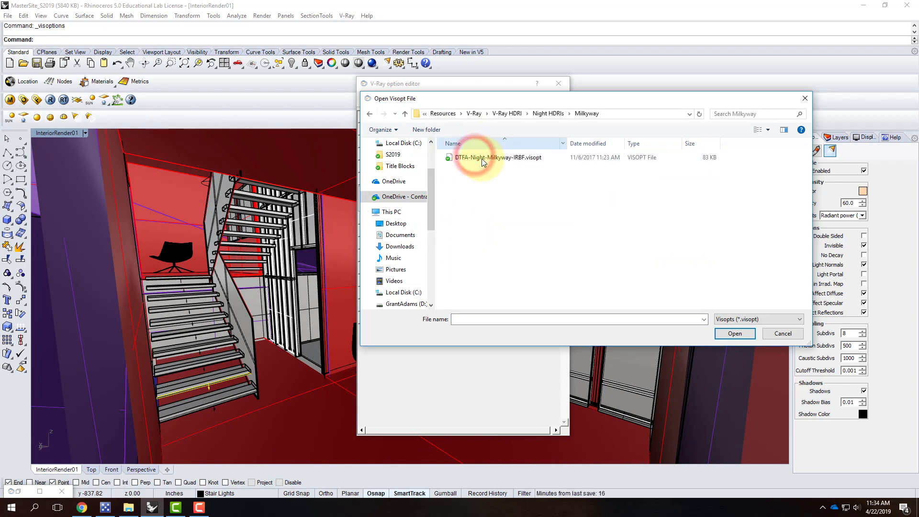
click(480, 157)
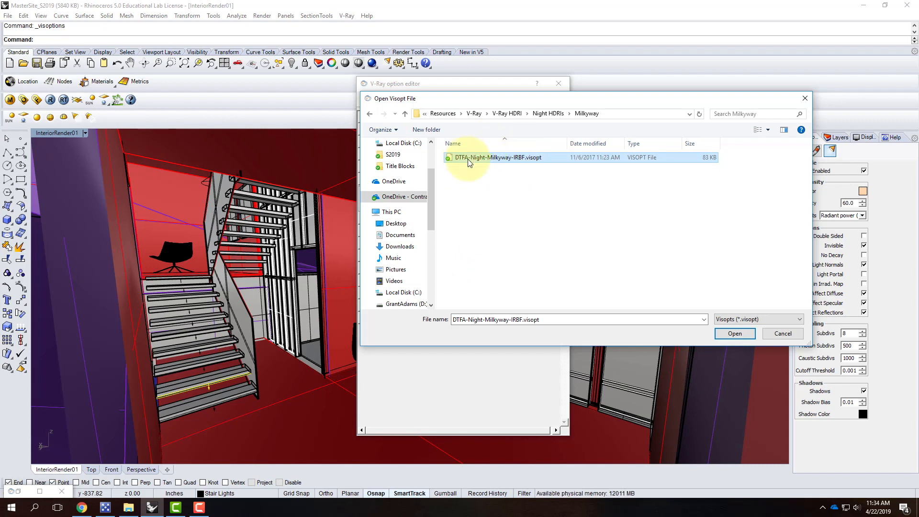
click(735, 335)
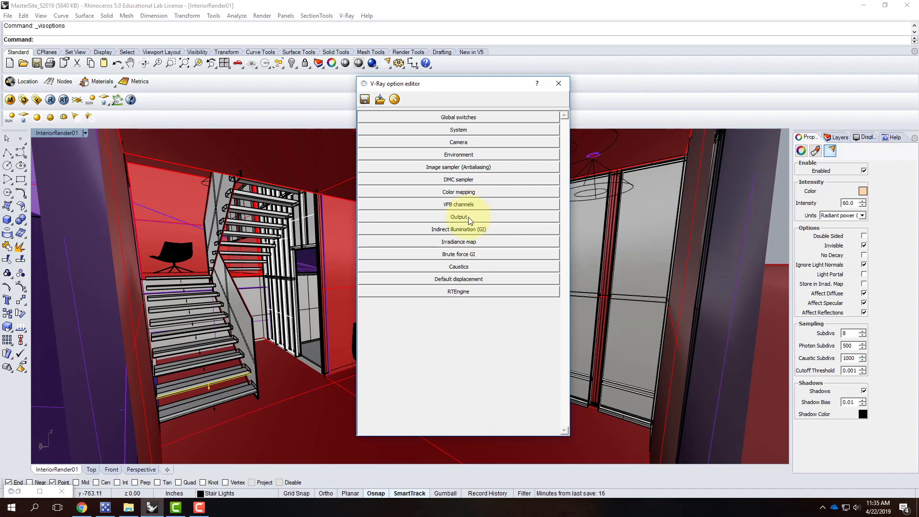
Relink the environment's reflection/refraction background texture to Milkyway_small from the Night HDRIs Milkyway folder, and recheck the assigned file
click(467, 157)
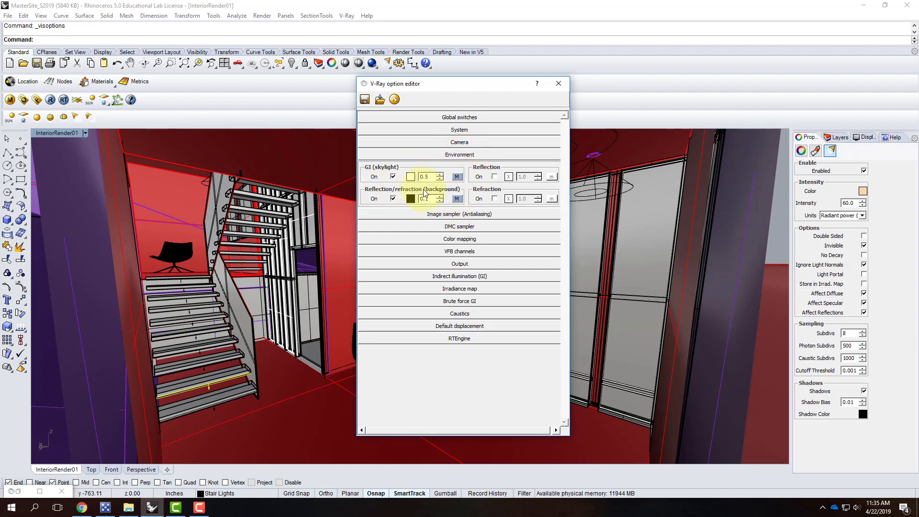
click(457, 199)
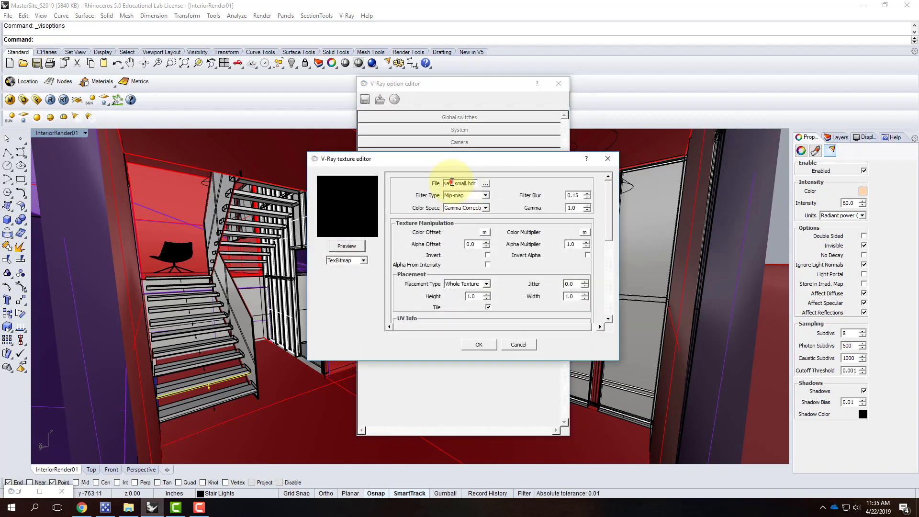
click(485, 184)
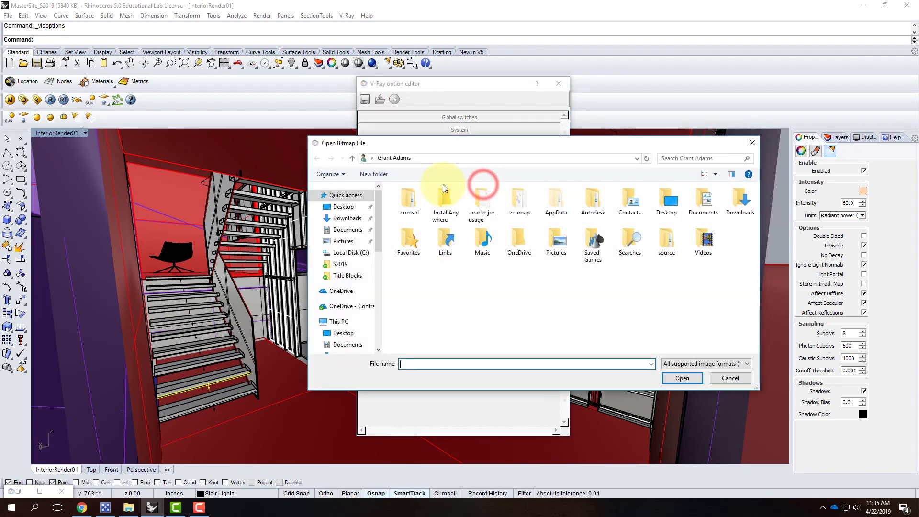
click(349, 306)
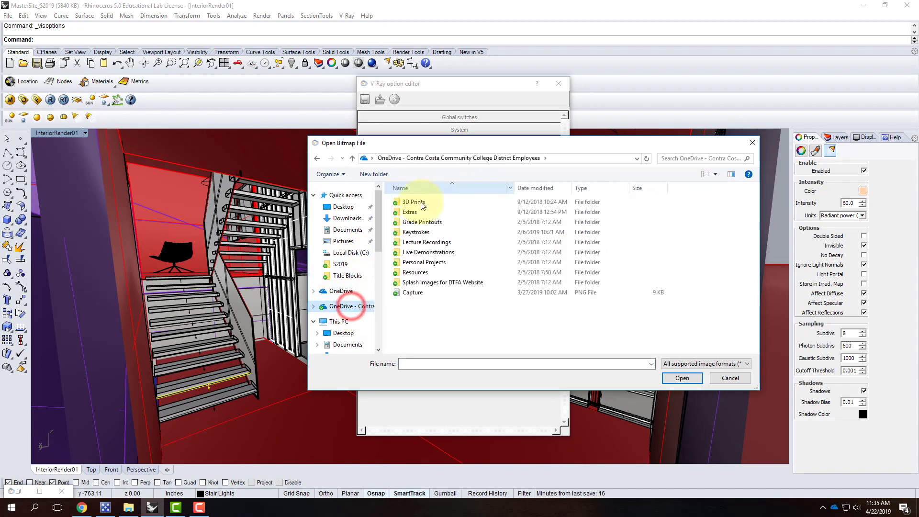
double_click(419, 272)
double_click(413, 312)
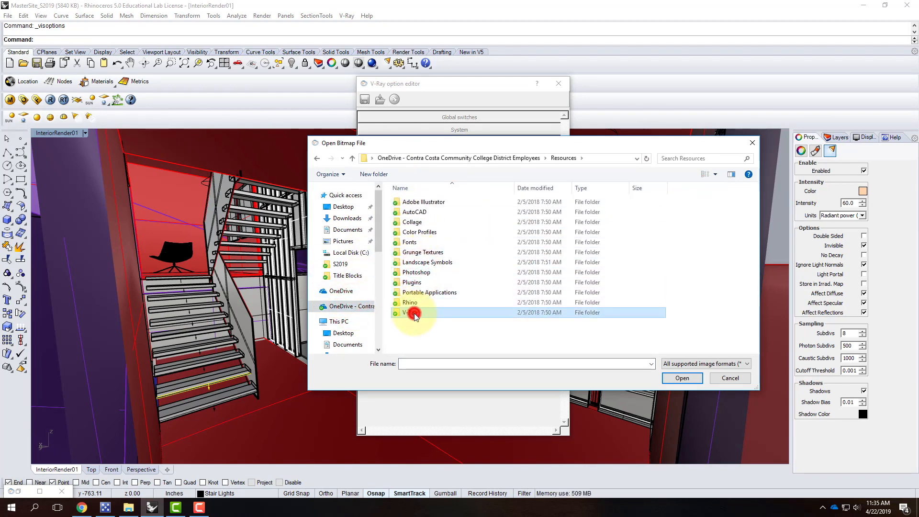
double_click(423, 202)
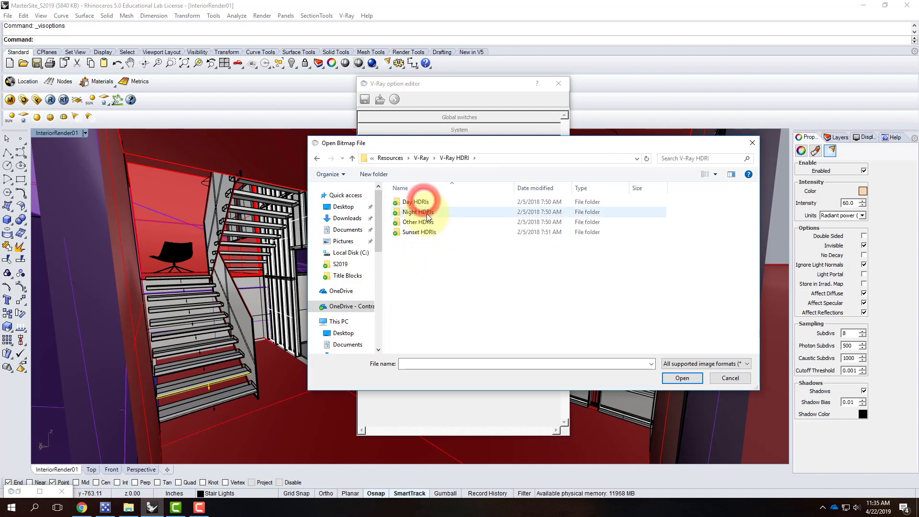
double_click(426, 213)
double_click(426, 203)
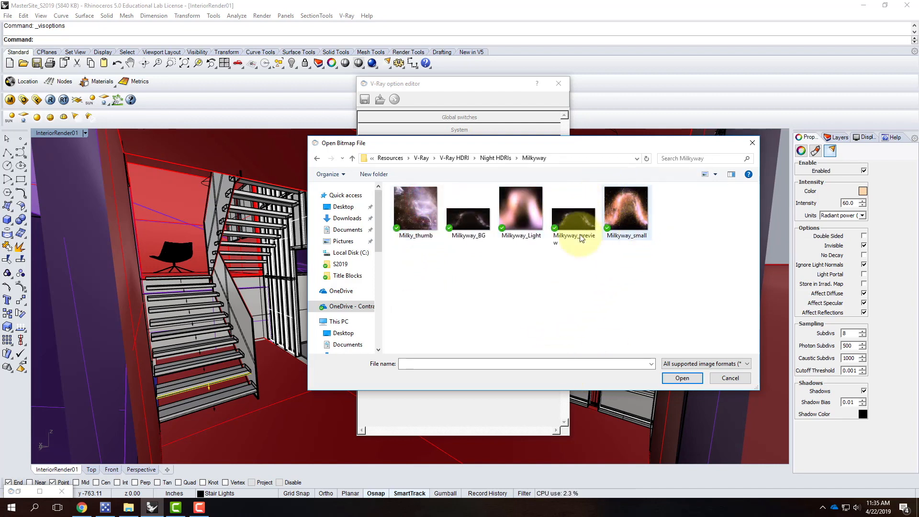
click(637, 210)
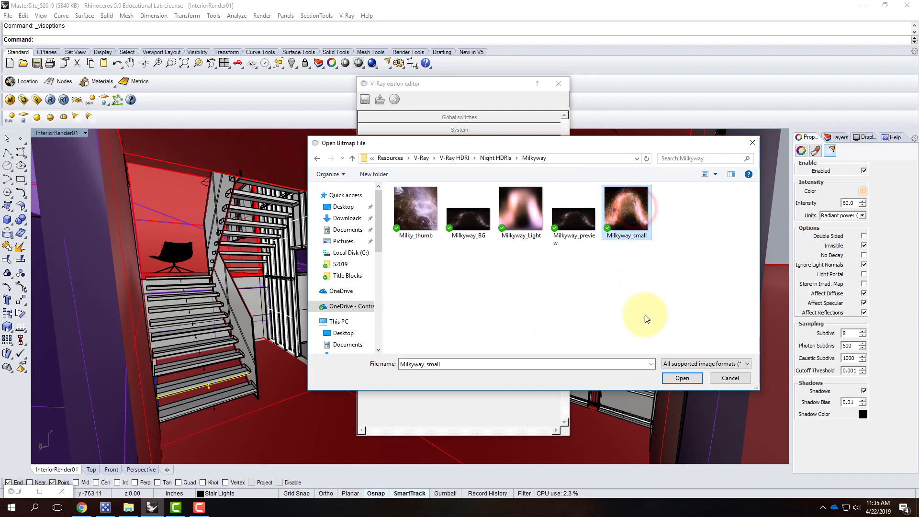
click(682, 377)
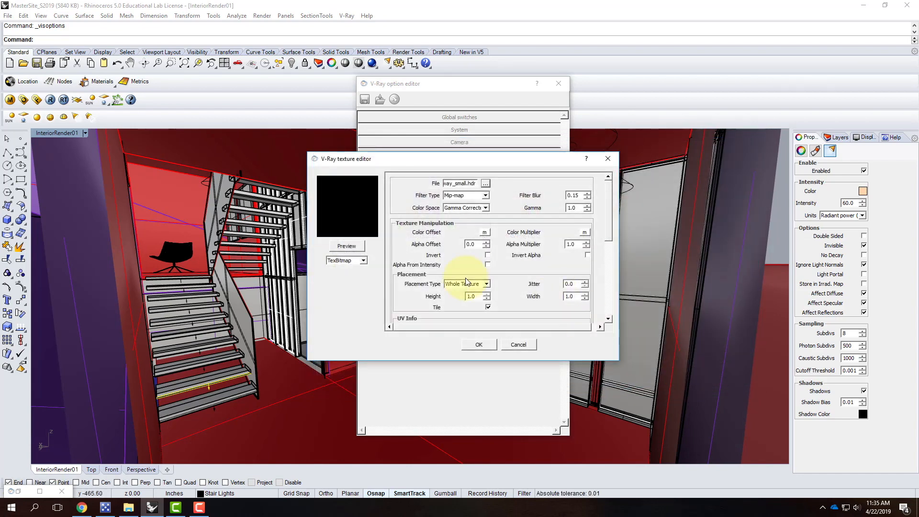
click(480, 345)
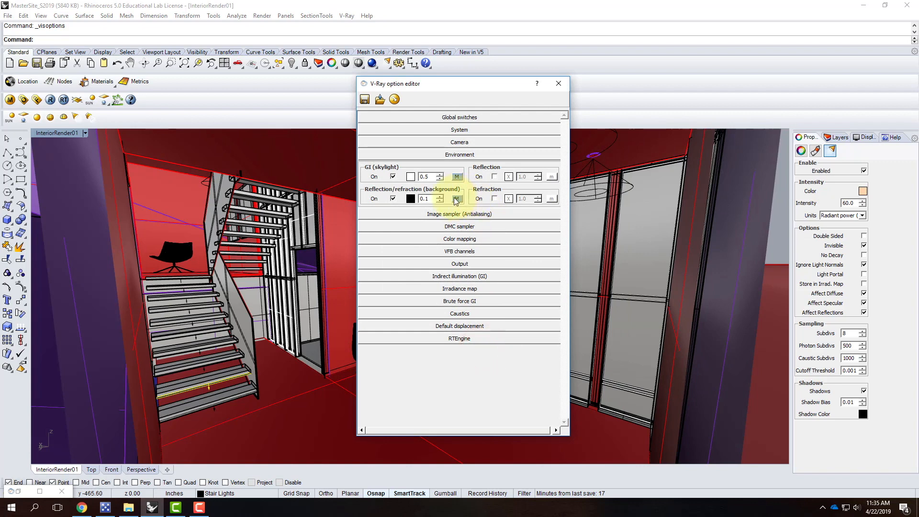
click(458, 199)
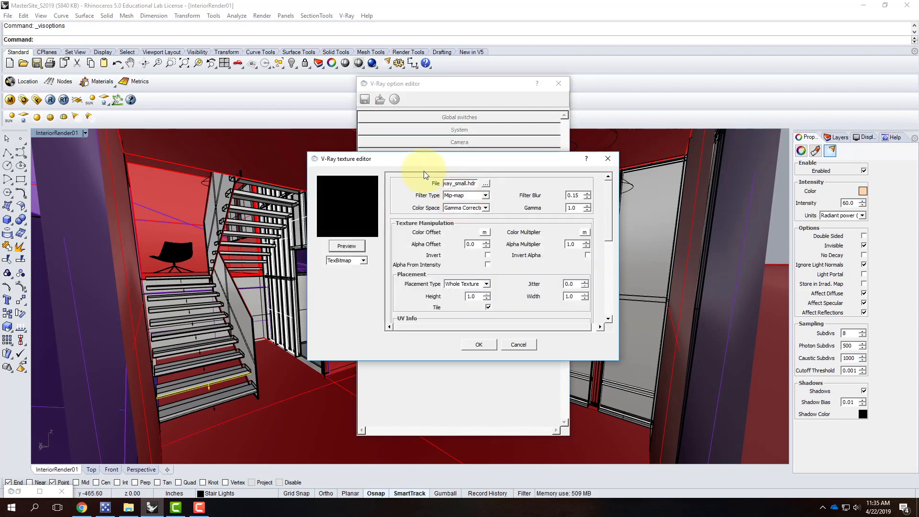
click(519, 345)
Relink the environment's GI skylight texture to Milkyway_Light from the Milkyway folder, and collapse the Environment settings
click(459, 176)
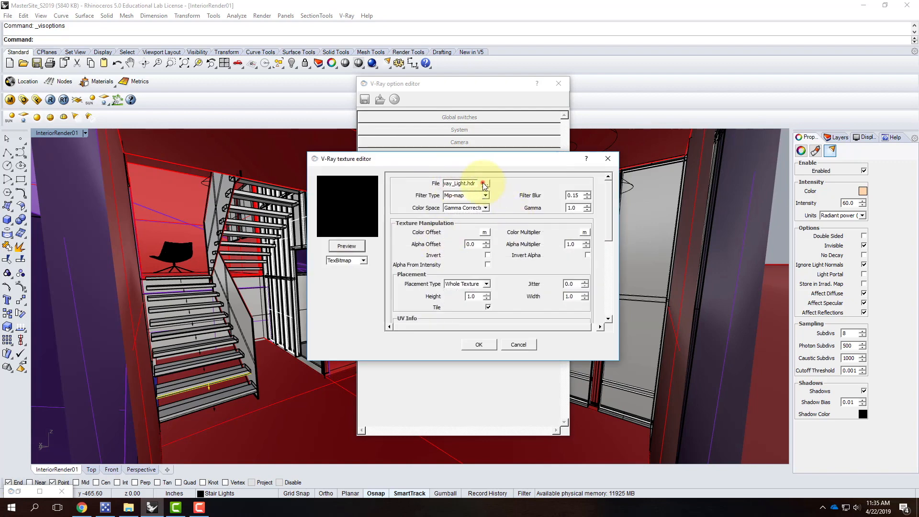
click(485, 184)
click(520, 211)
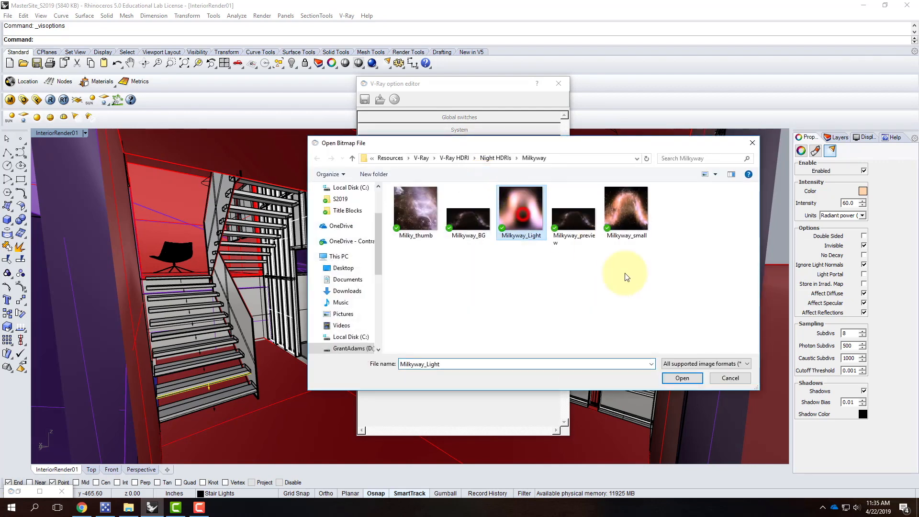
click(682, 379)
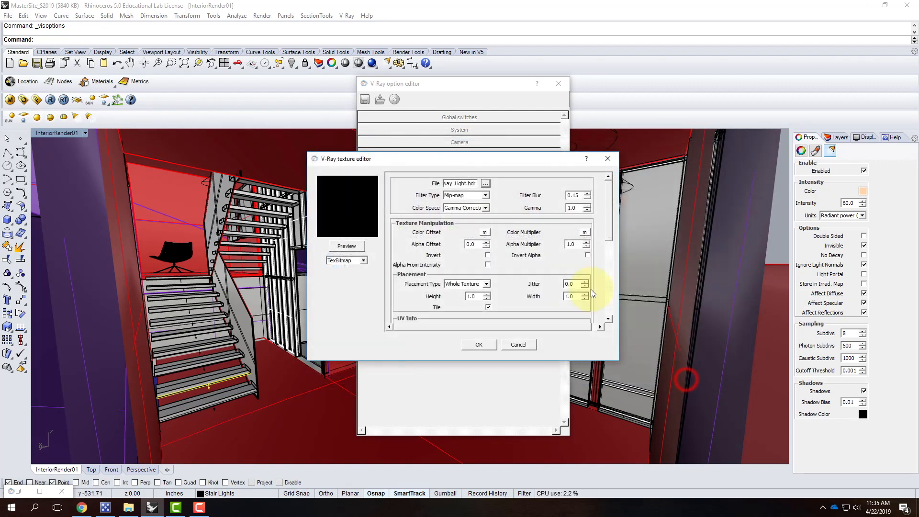
click(489, 349)
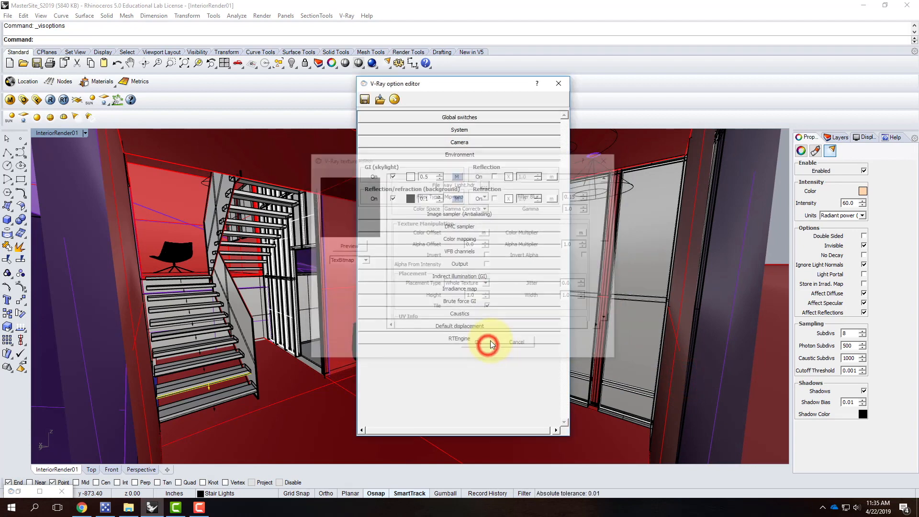
click(460, 153)
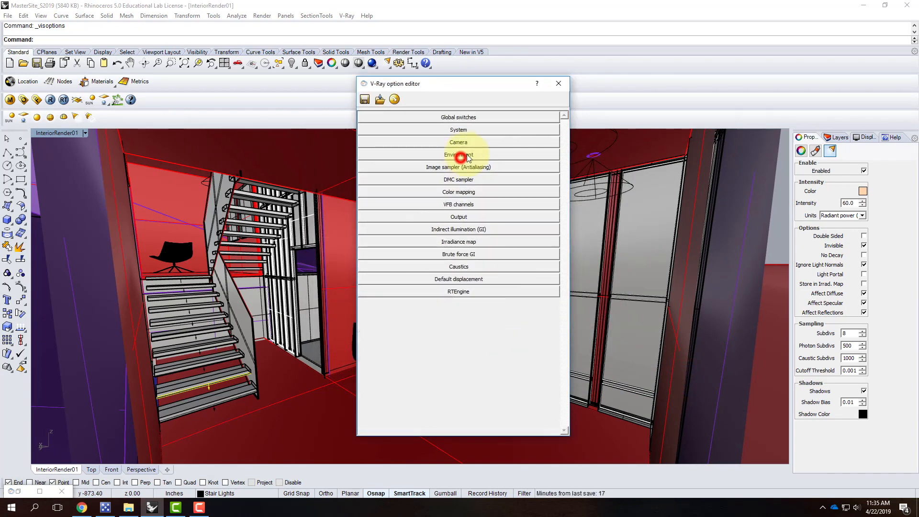
Match the output's image aspect ratio to the current view, lock it, and set the render height to 100
click(458, 217)
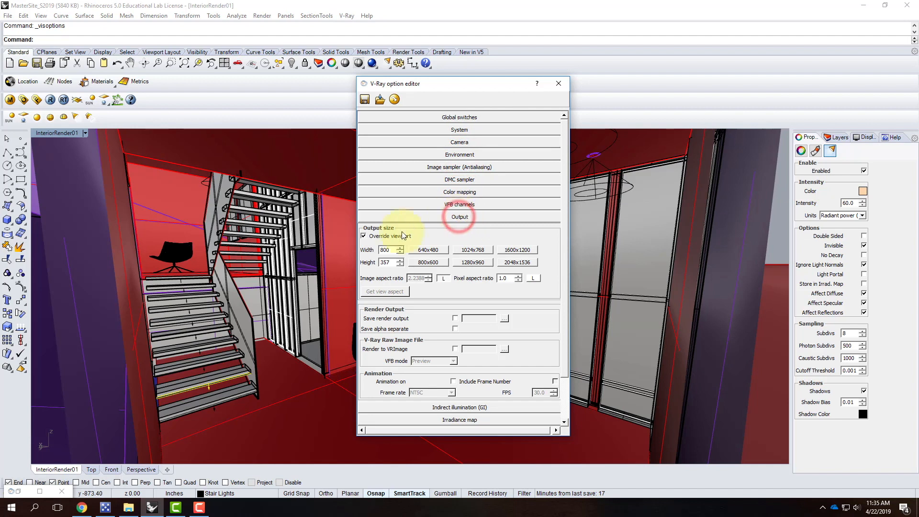
click(442, 279)
click(393, 291)
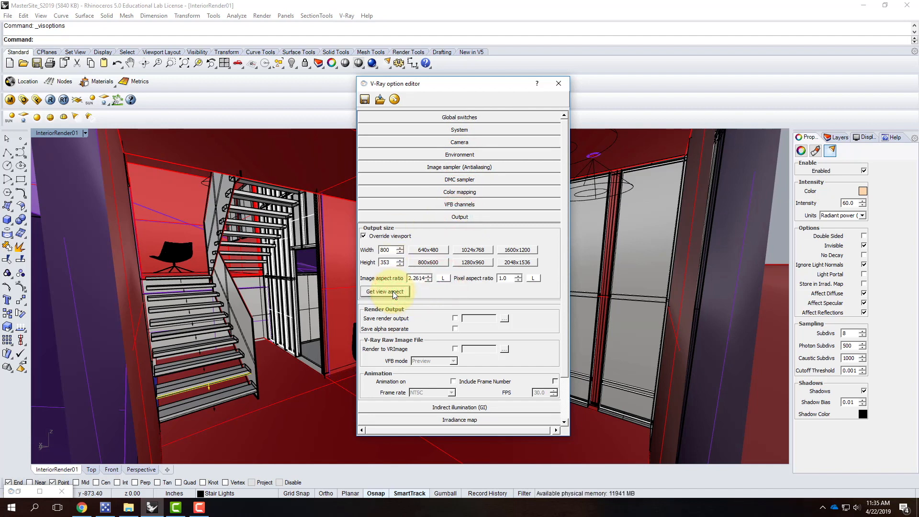
click(442, 279)
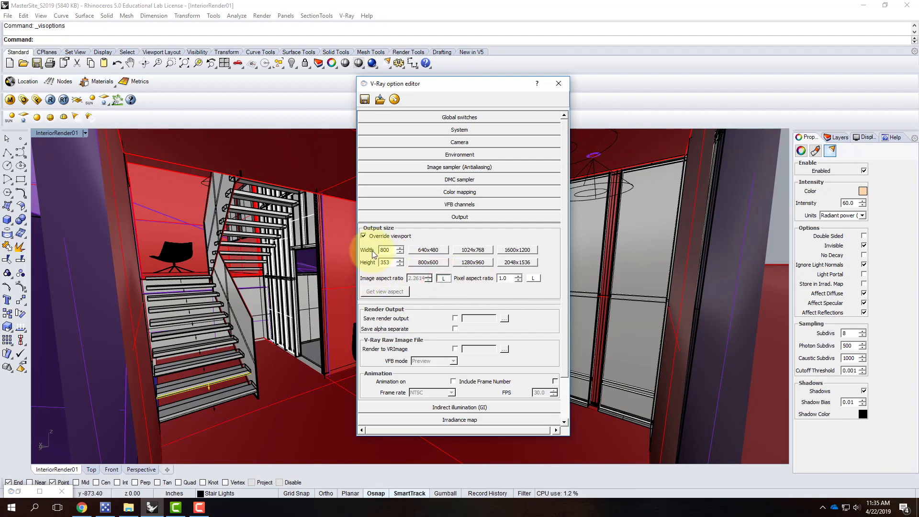
double_click(389, 262)
text(100)
click(389, 250)
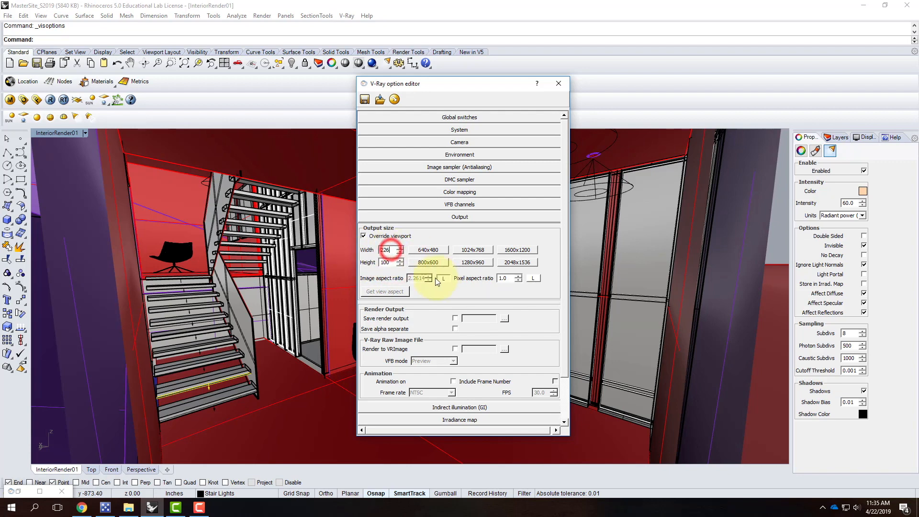
Collapse the Output settings and review the distributed rendering options in the System settings
click(444, 218)
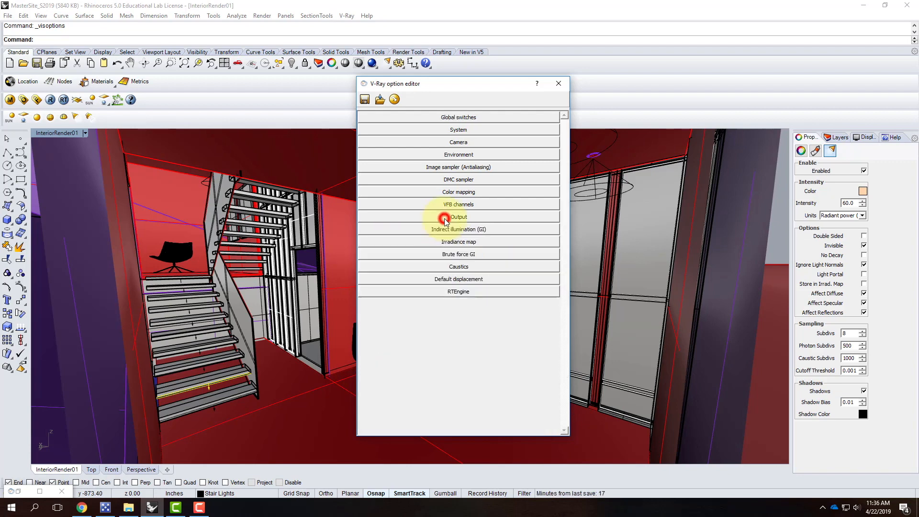
click(452, 127)
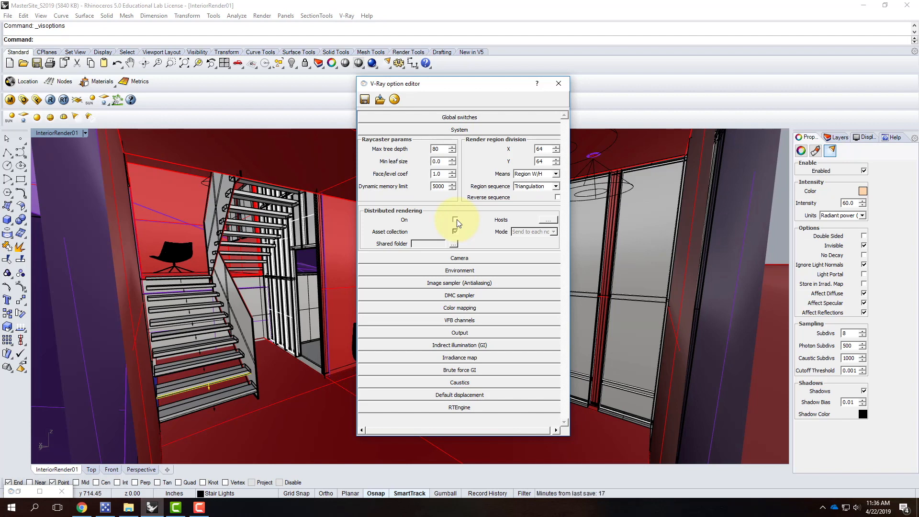
click(464, 130)
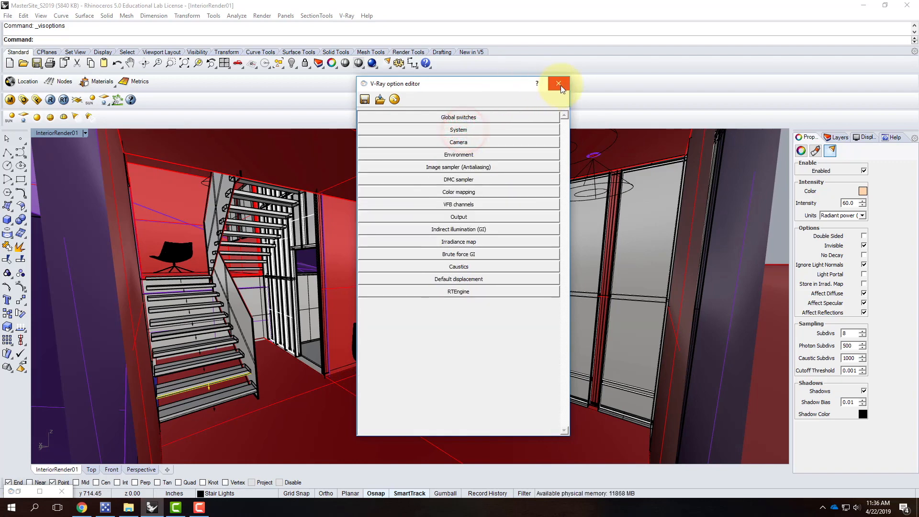
Try a test render of the InteriorRender01 view, check its progress log, and stop it during the prepass
click(560, 85)
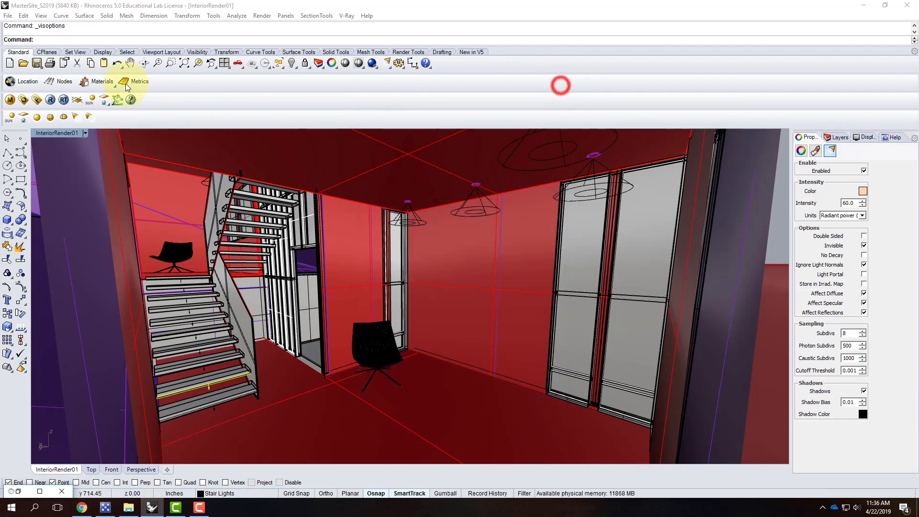
click(50, 100)
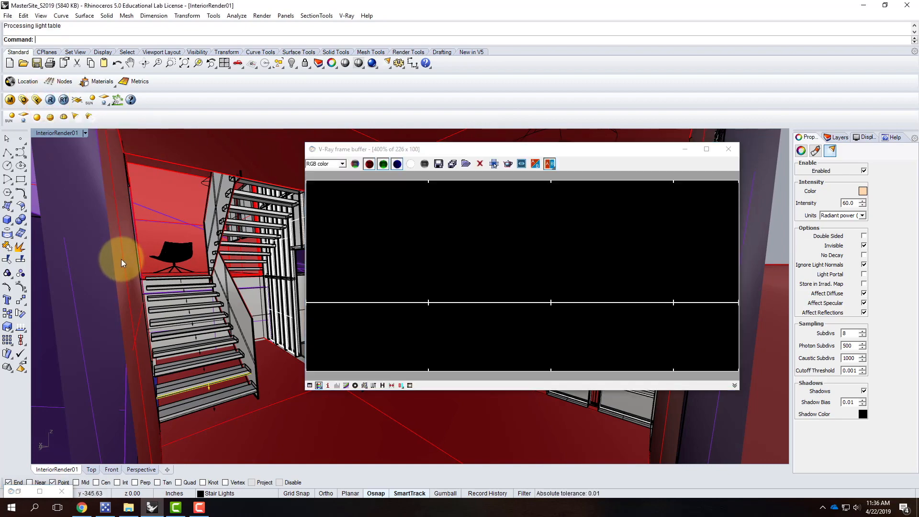
click(42, 493)
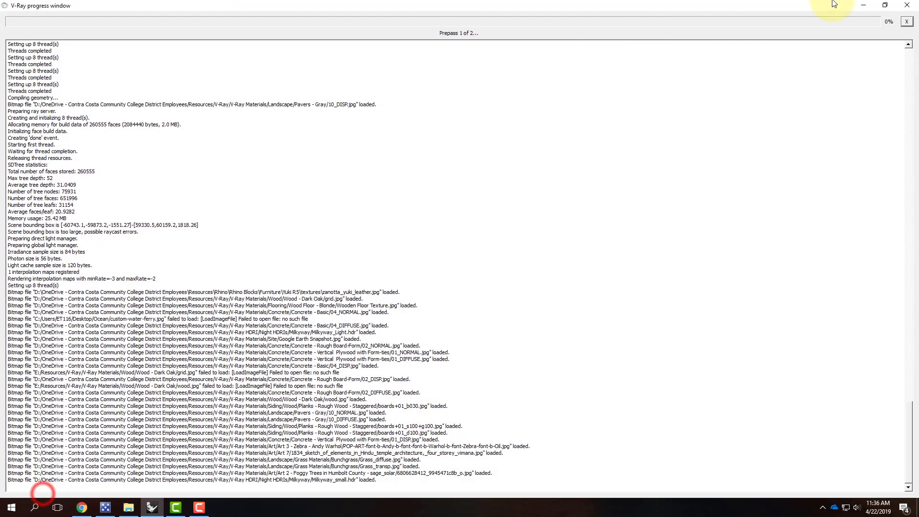
click(886, 5)
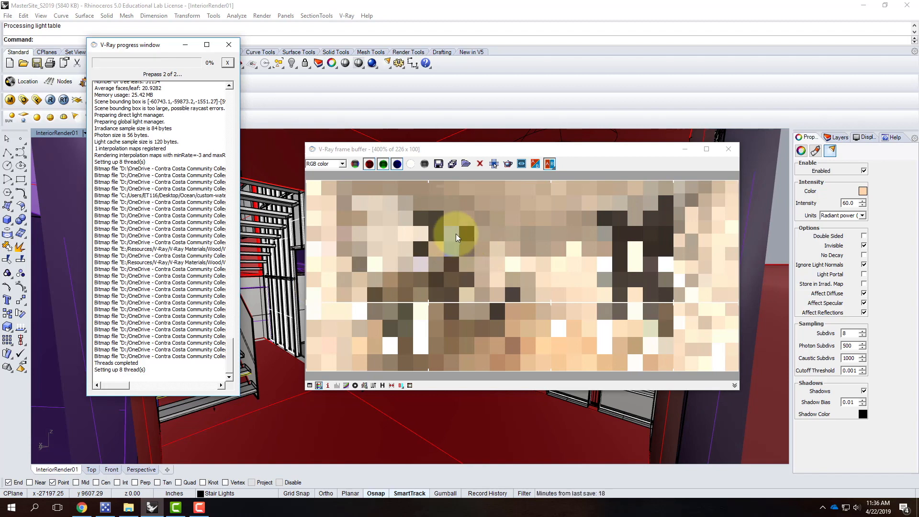
click(733, 151)
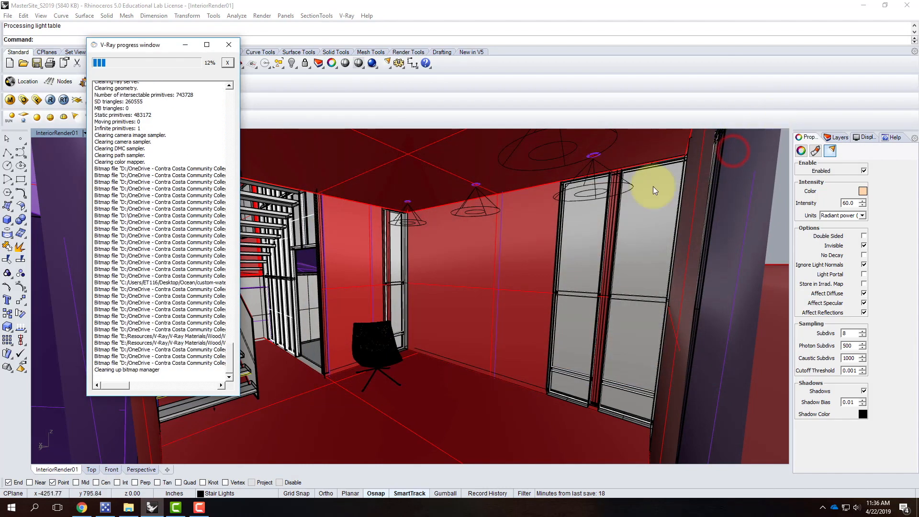
Turn off the Sun layer and render the InteriorRender01 view again
click(835, 137)
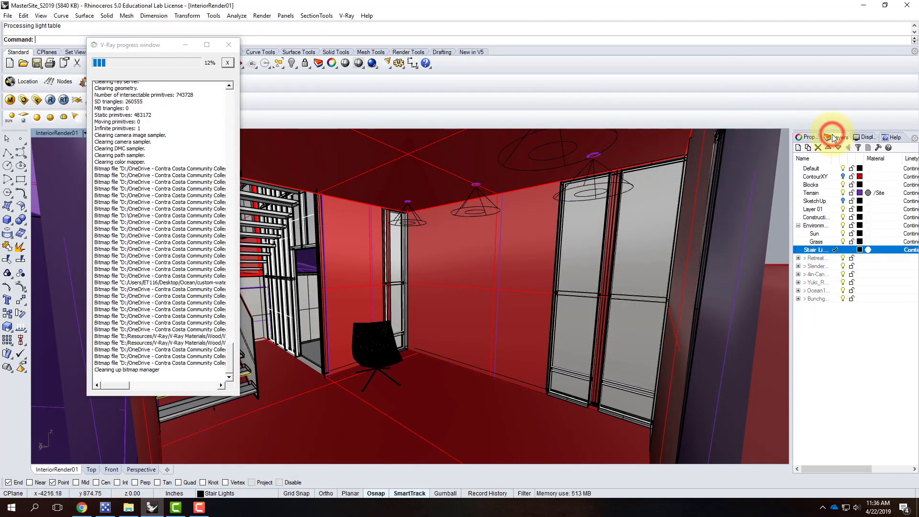
click(815, 233)
click(842, 234)
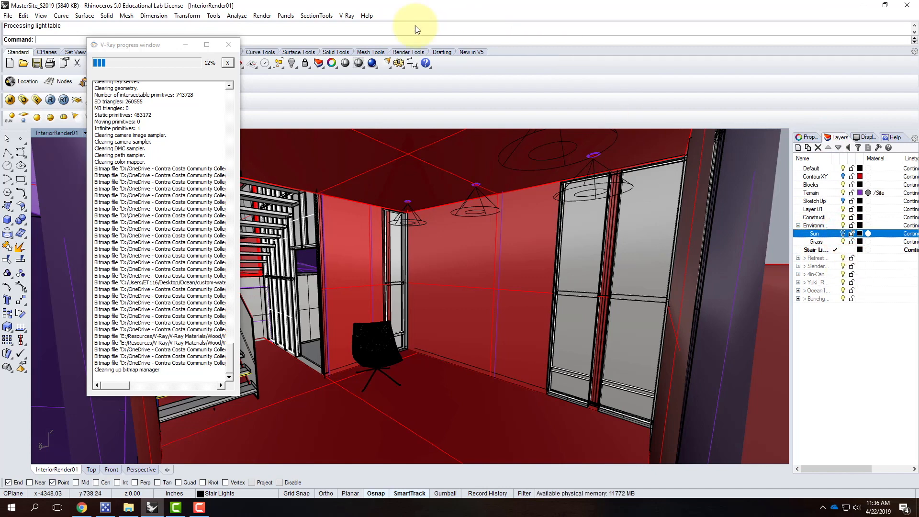
click(228, 45)
click(50, 99)
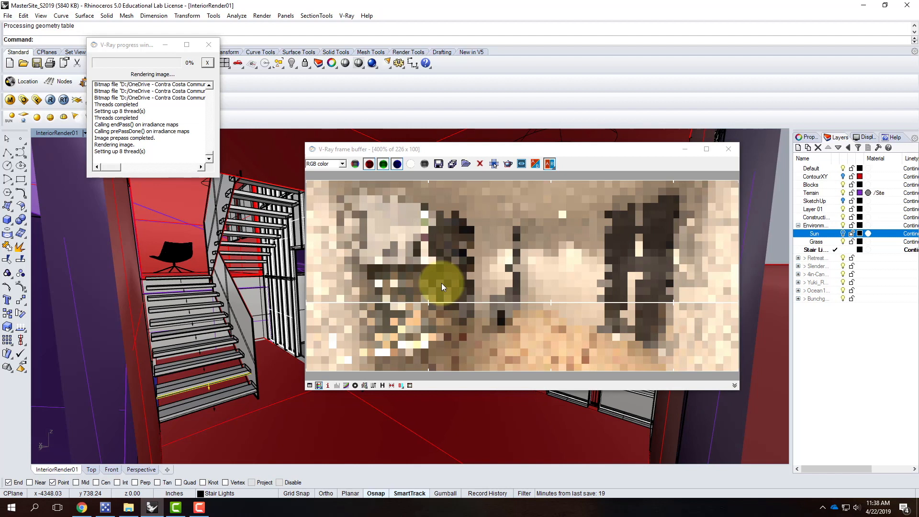
mouse_move(202, 511)
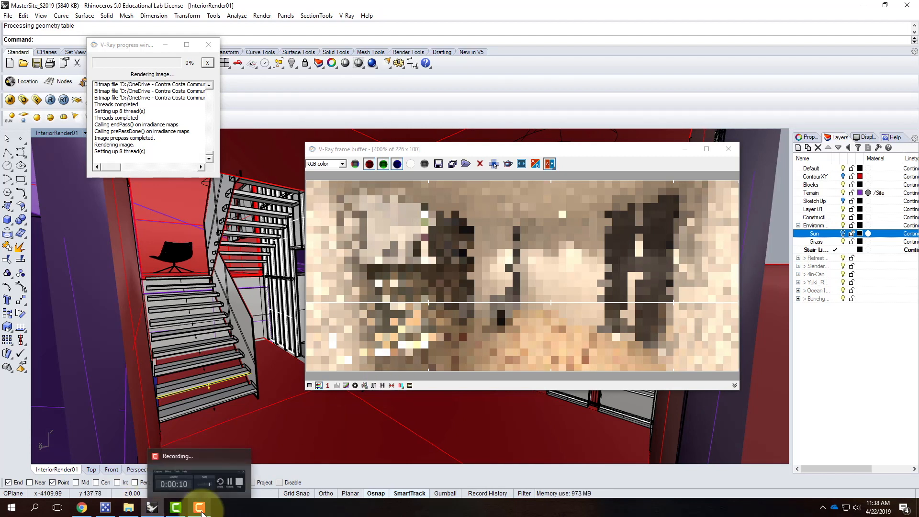
click(202, 511)
click(876, 463)
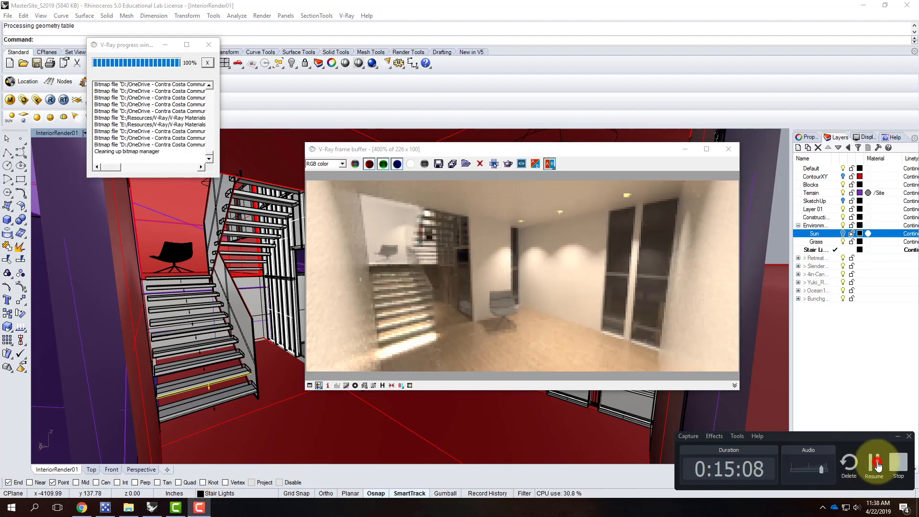
click(877, 463)
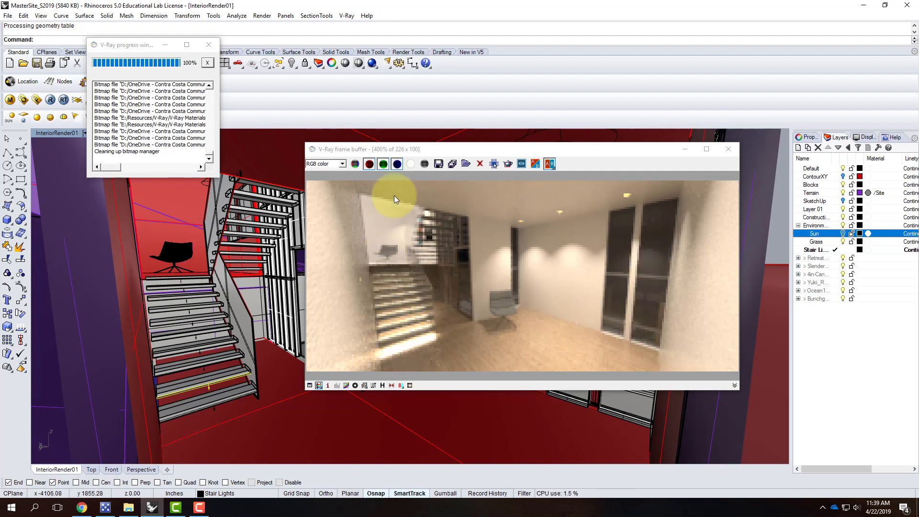
Put the rendered image aside and set the physical camera's shutter speed to 150 in the V-Ray options
click(686, 150)
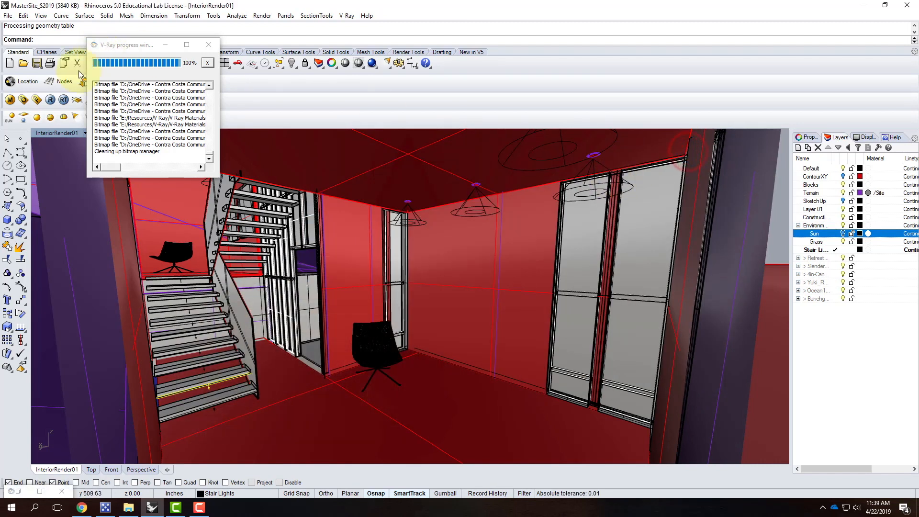
click(23, 100)
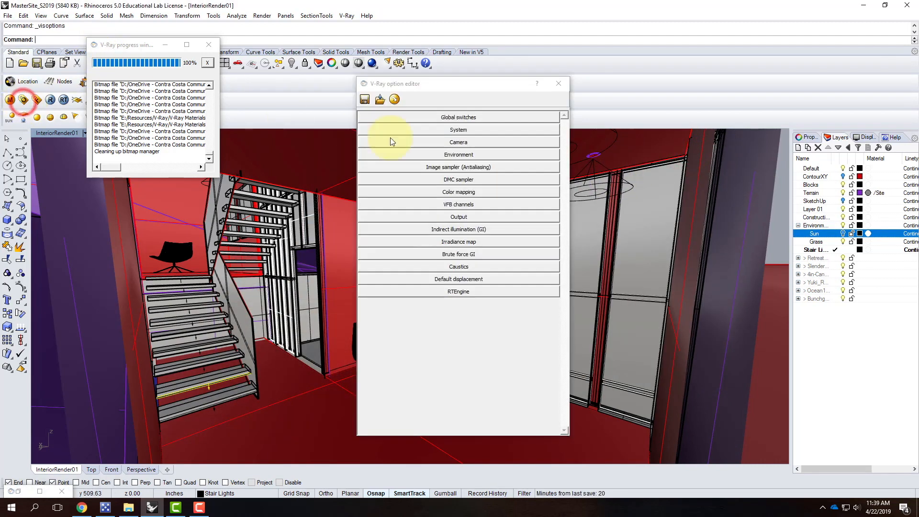
click(428, 144)
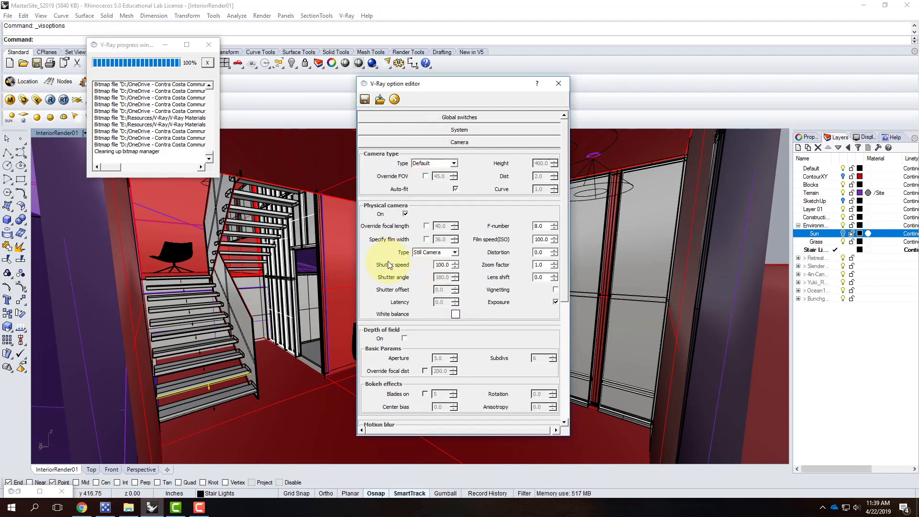
mouse_move(442, 264)
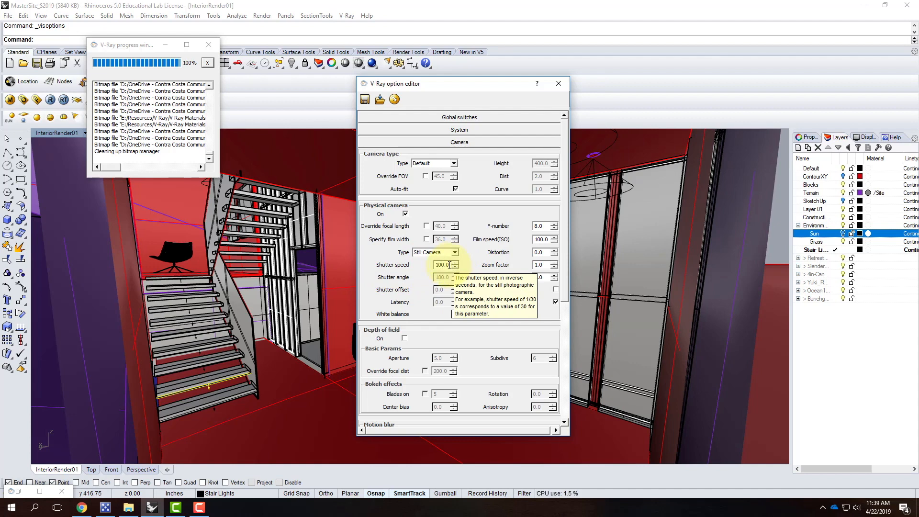
drag(449, 264, 435, 265)
text(15)
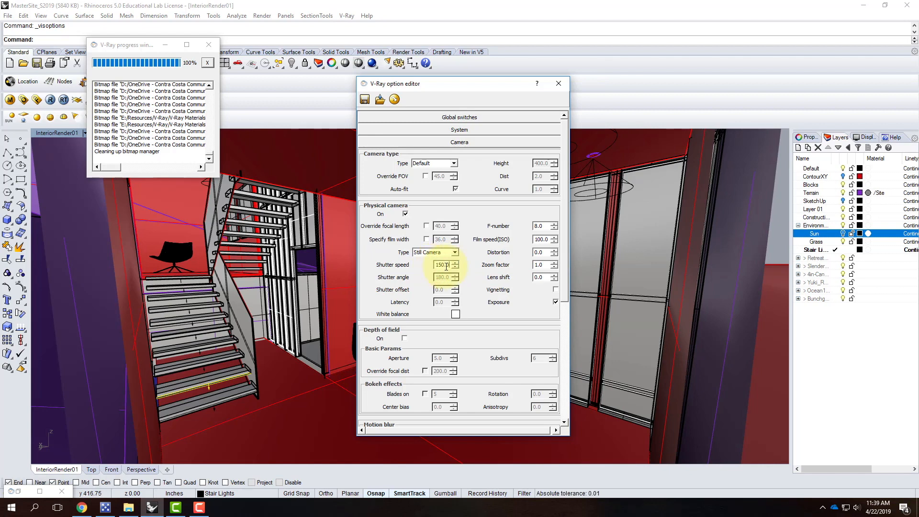
click(445, 281)
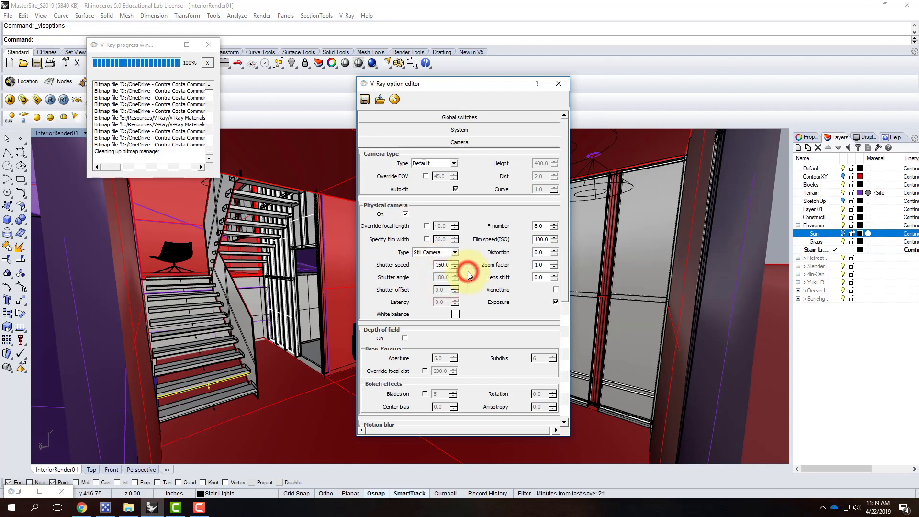
click(504, 142)
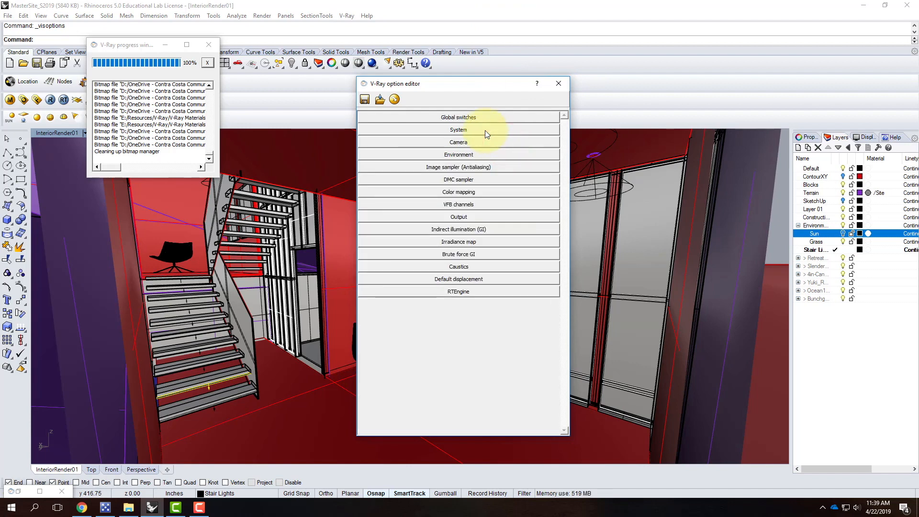
Enable distributed rendering in the System settings, search the network for render servers, and add the spawner found to the hosts
click(485, 131)
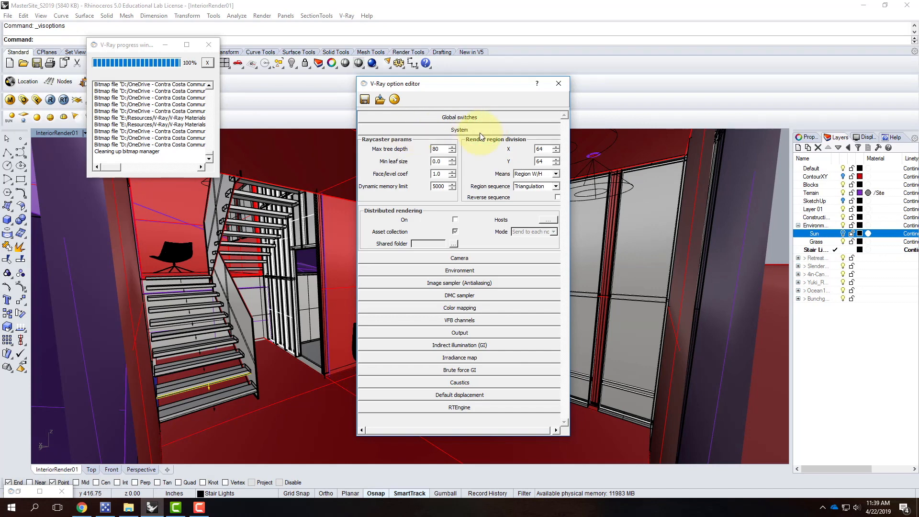
click(454, 219)
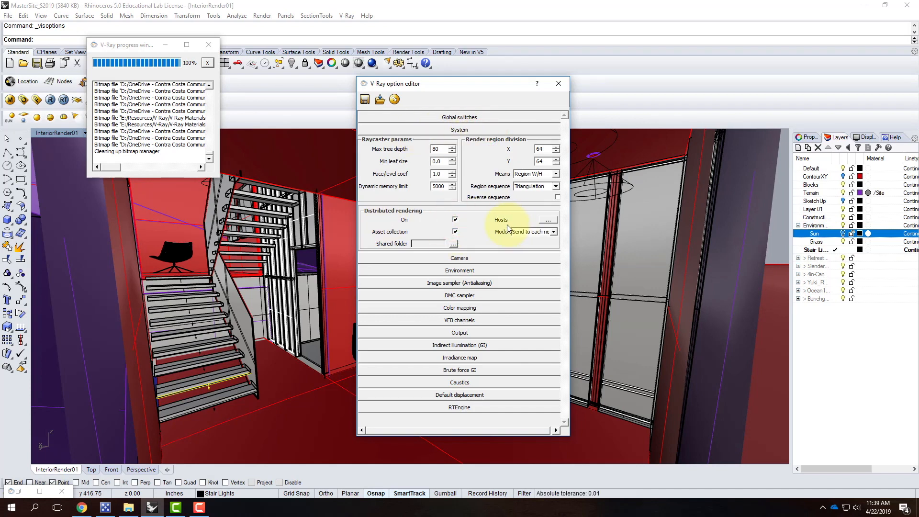
click(549, 221)
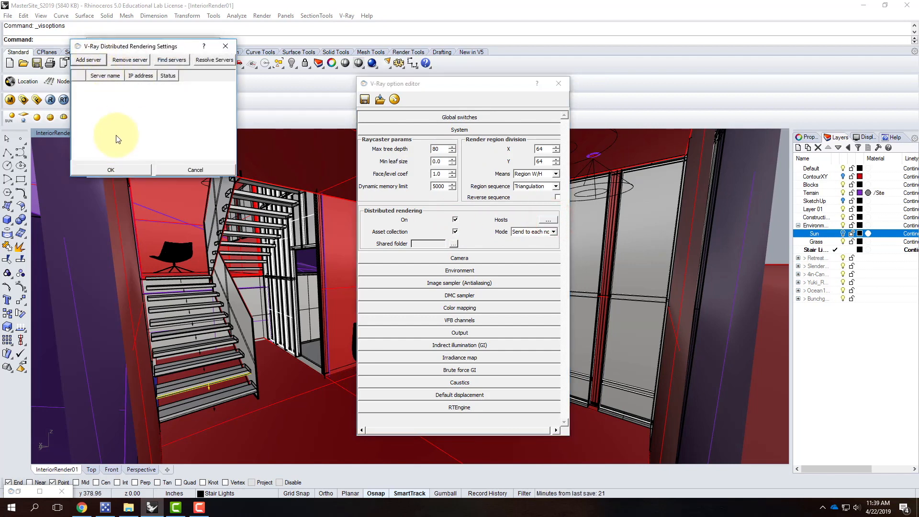
click(174, 61)
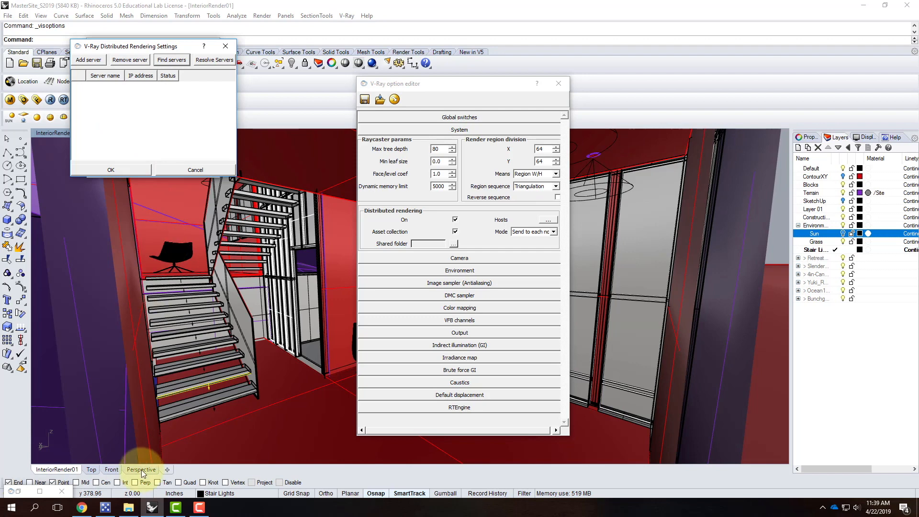
click(34, 506)
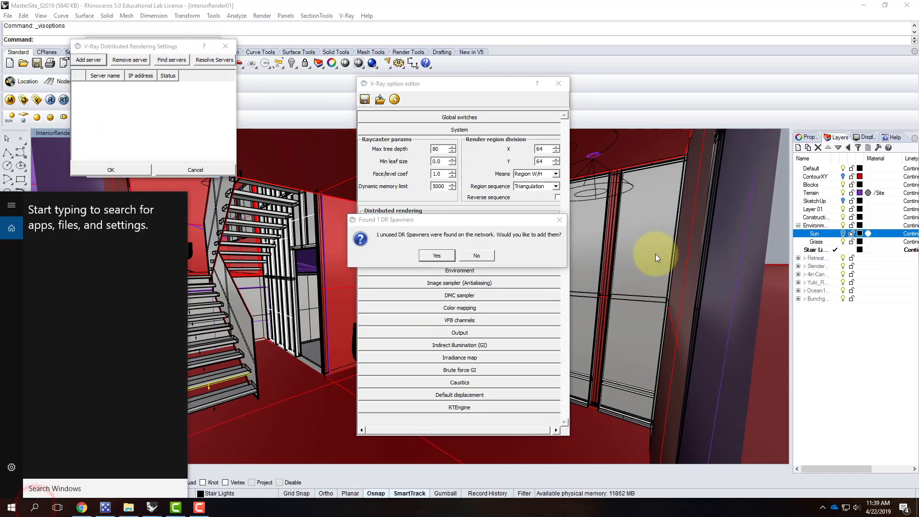
click(456, 258)
click(456, 258)
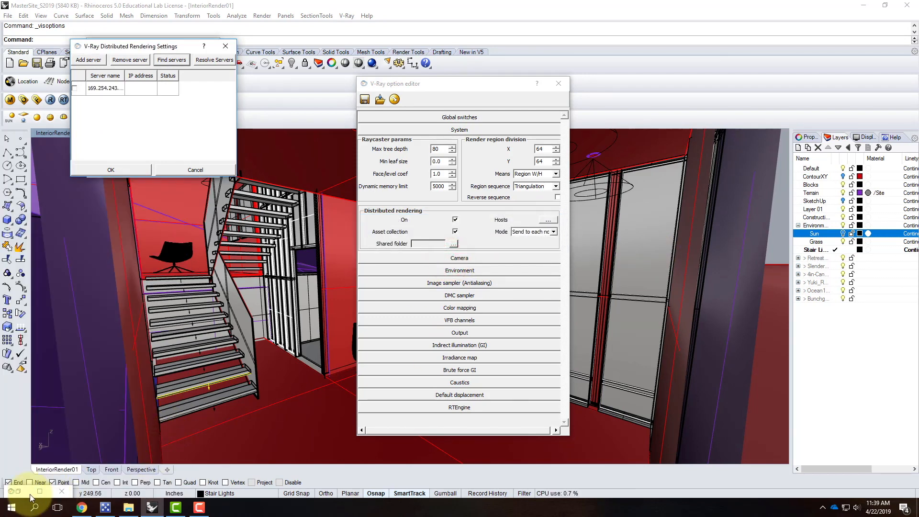
Open Command Prompt, run ipconfig, and highlight the IPv4 address of the main Ethernet adapter
click(34, 508)
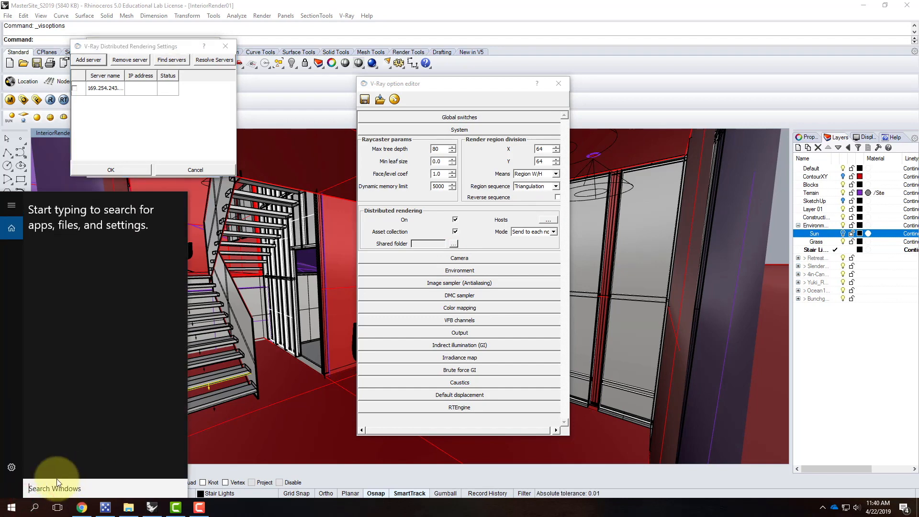
click(48, 488)
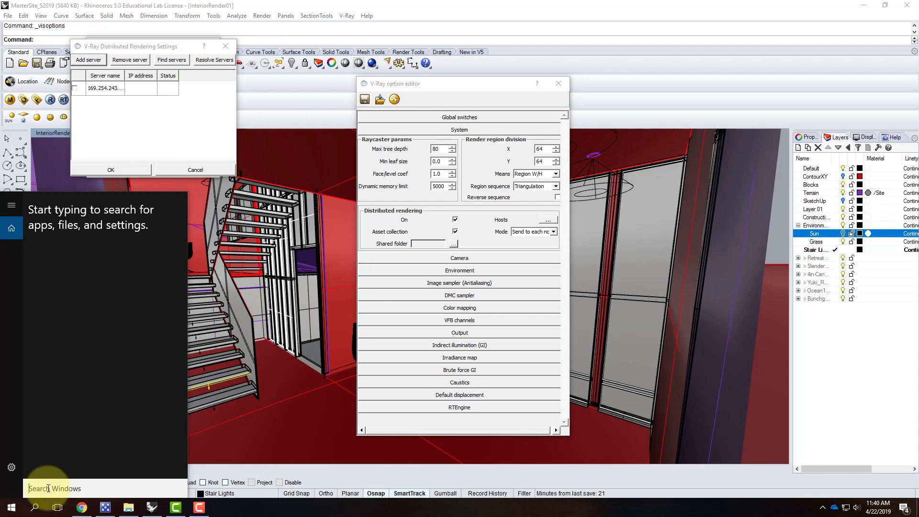
text(cmd)
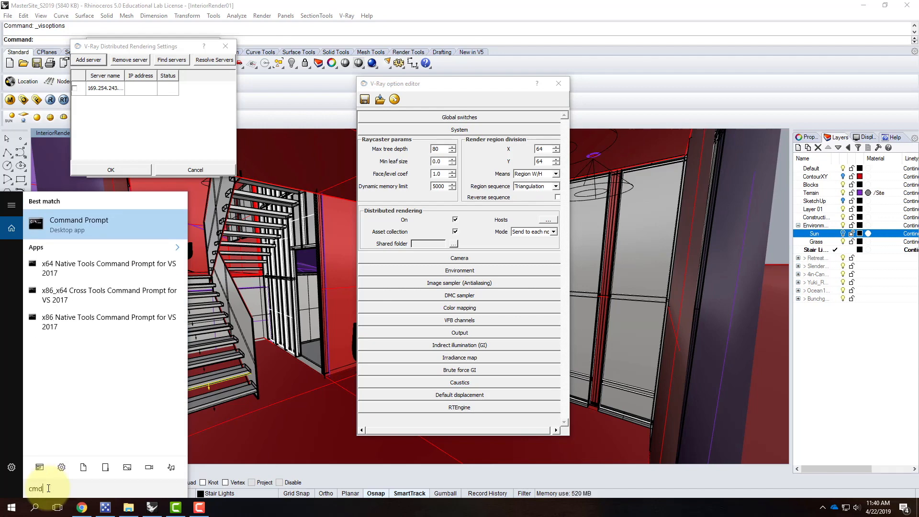
key(Return)
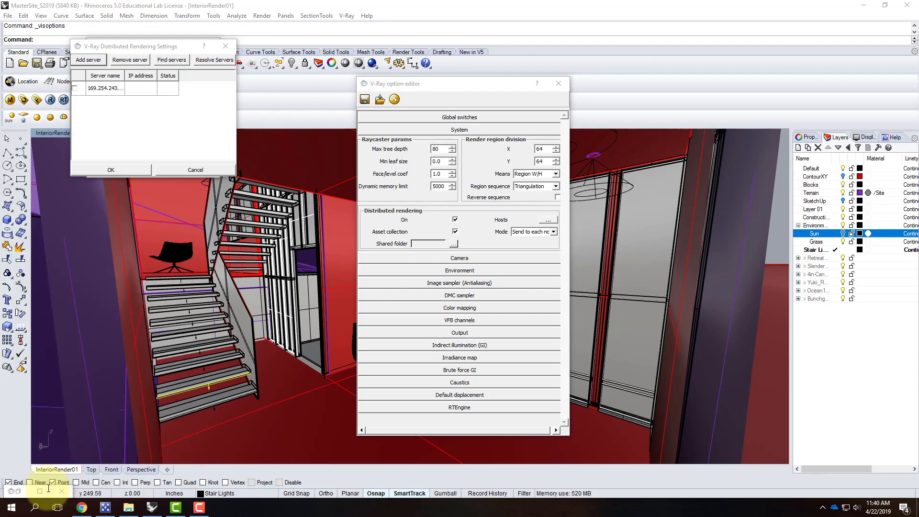
text(ipconfig)
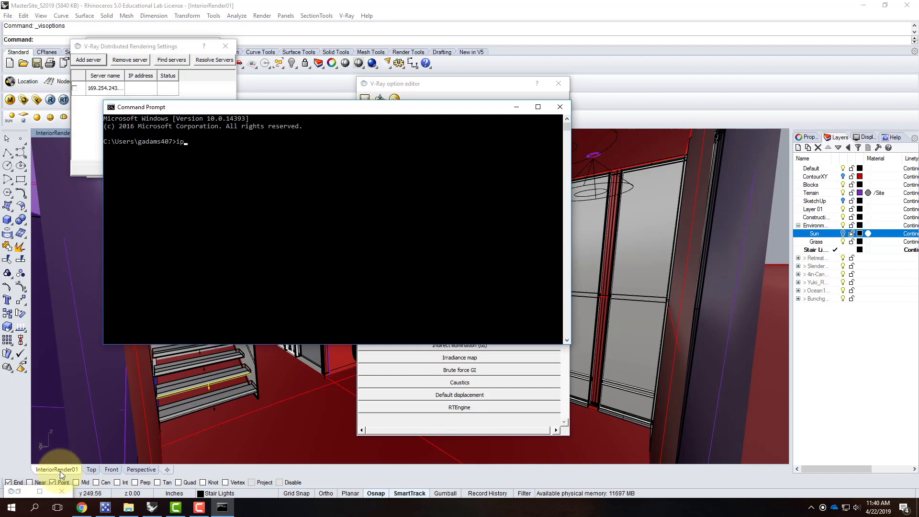
key(Return)
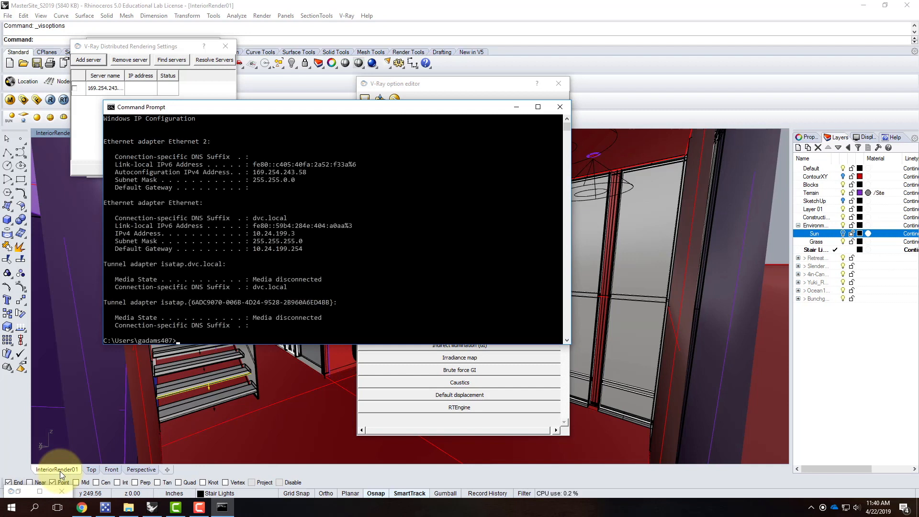
drag(296, 234, 253, 233)
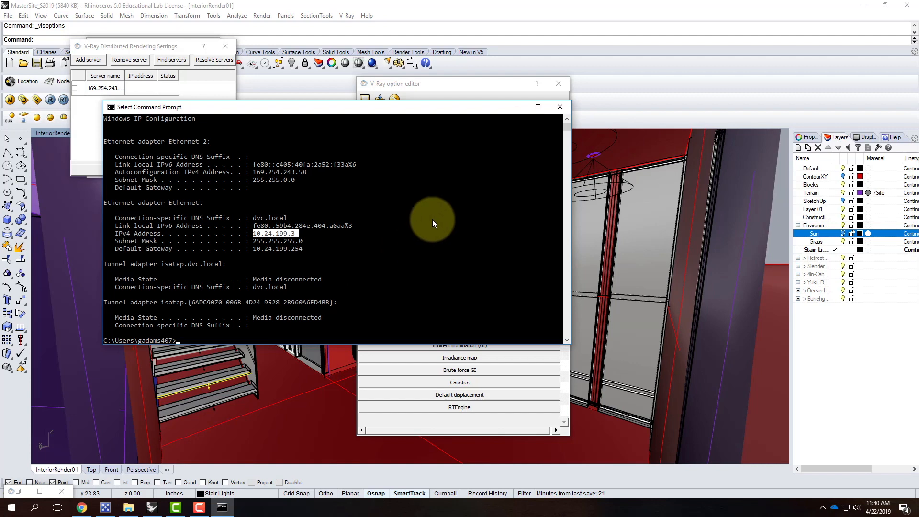
Add 10.24.199.1 as a distributed rendering server, copying the 10.24.199. prefix of the address before confirming
click(212, 86)
click(85, 61)
text(10)
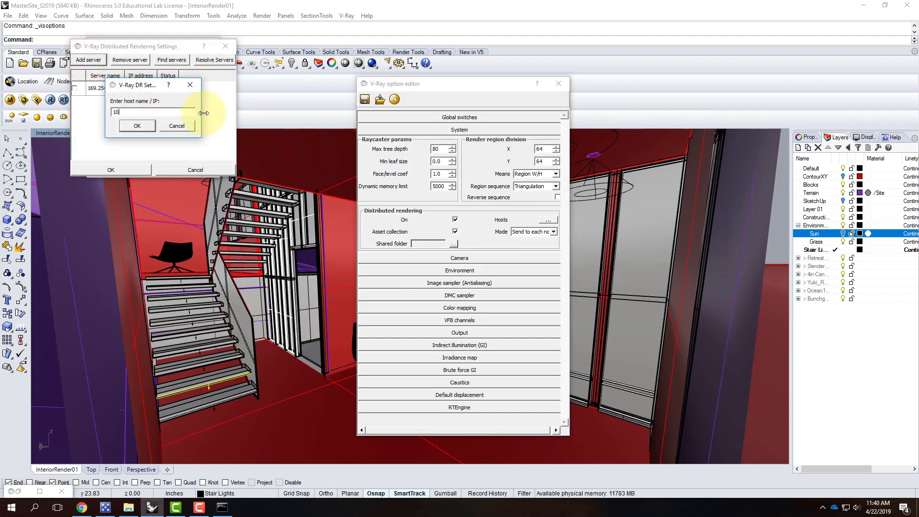
text(.24.199.1)
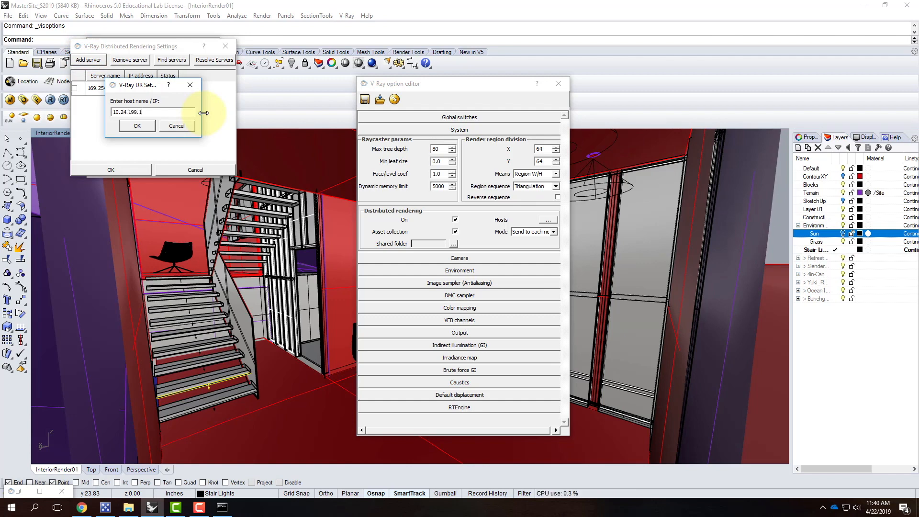
double_click(139, 112)
drag(138, 112, 96, 107)
key(ctrl+c)
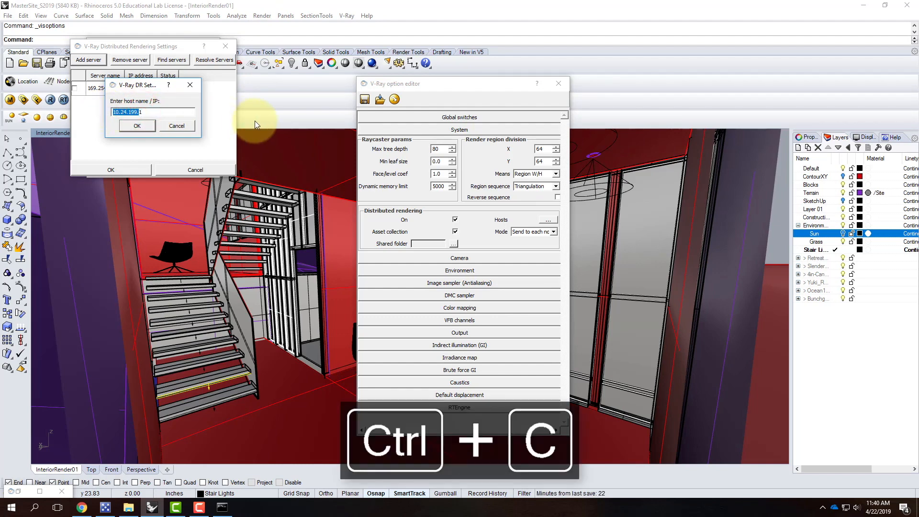
click(137, 126)
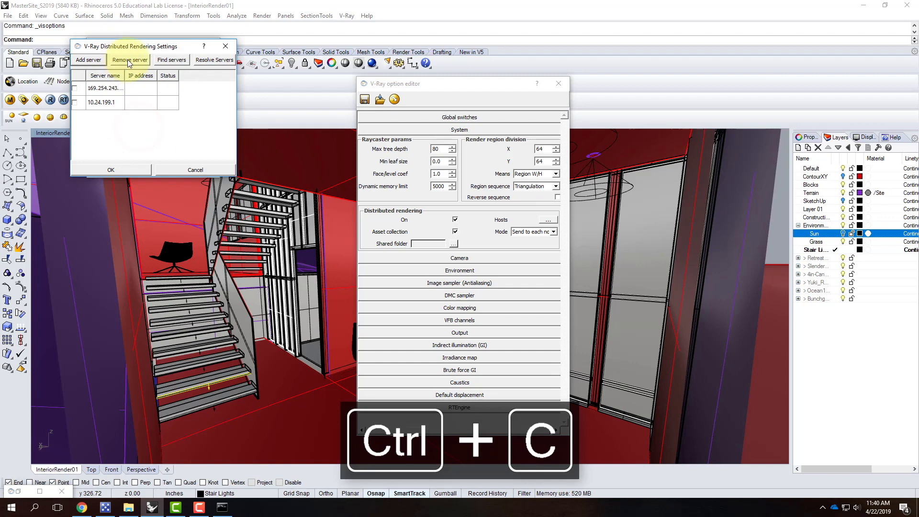
Add 10.24.199.12, 10.24.199.15 and 10.24.199.19 as distributed rendering servers
click(87, 60)
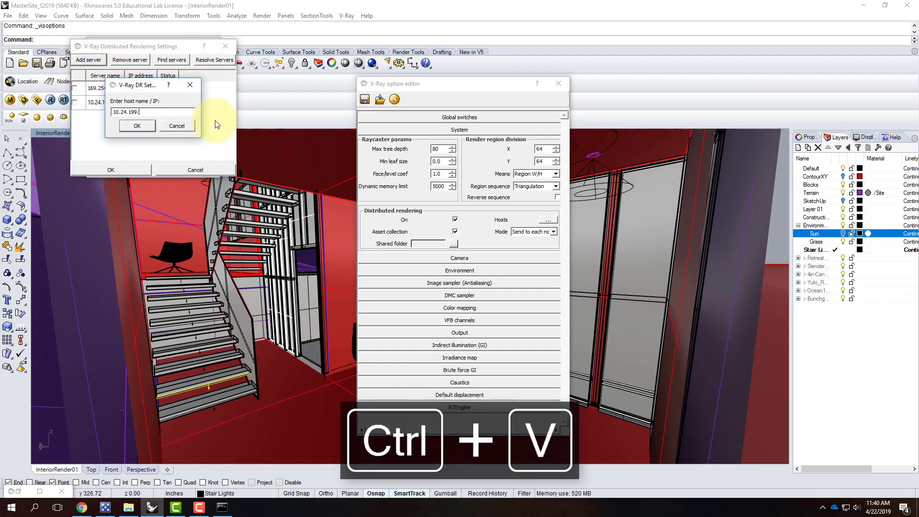
text(2)
click(140, 126)
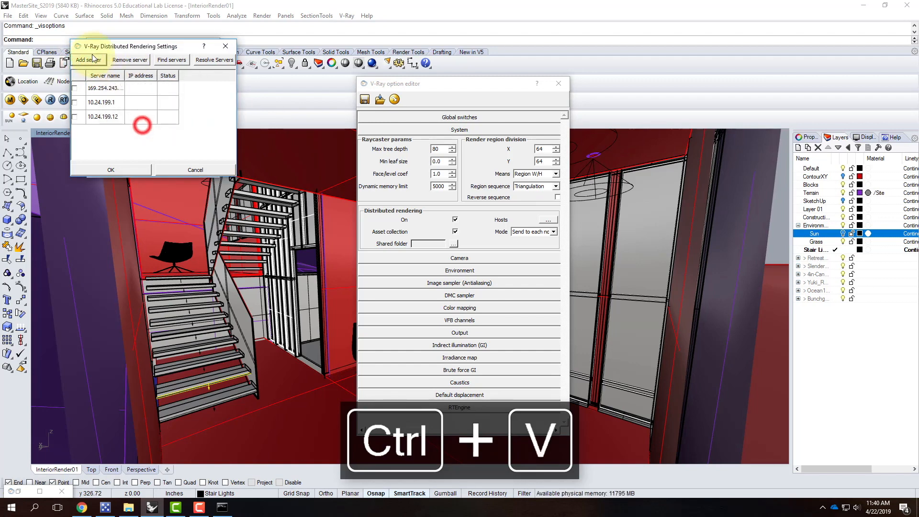
click(91, 59)
key(ctrl+v)
text(15)
click(138, 125)
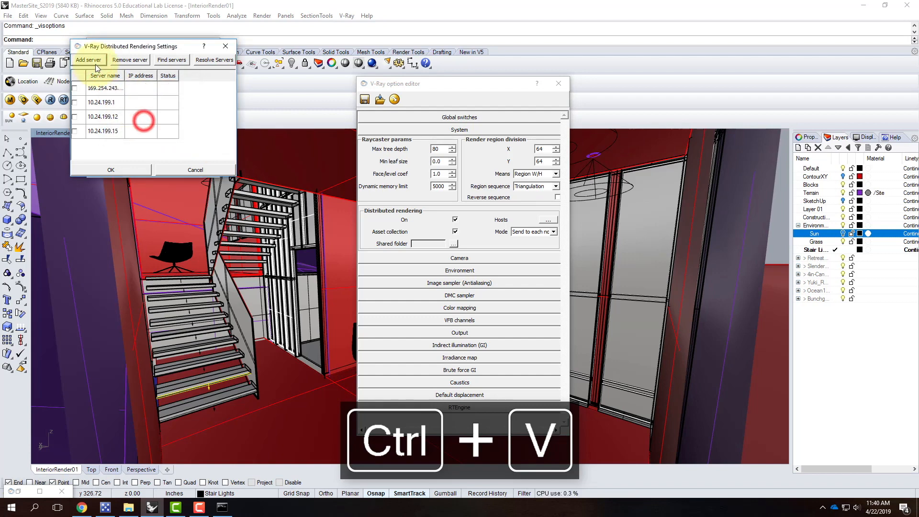
click(95, 61)
key(ctrl+v)
text(1)
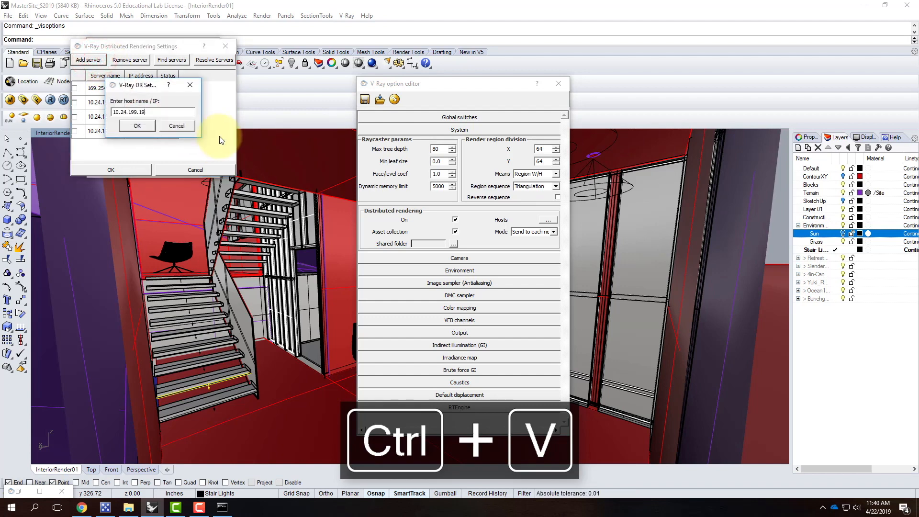
click(138, 126)
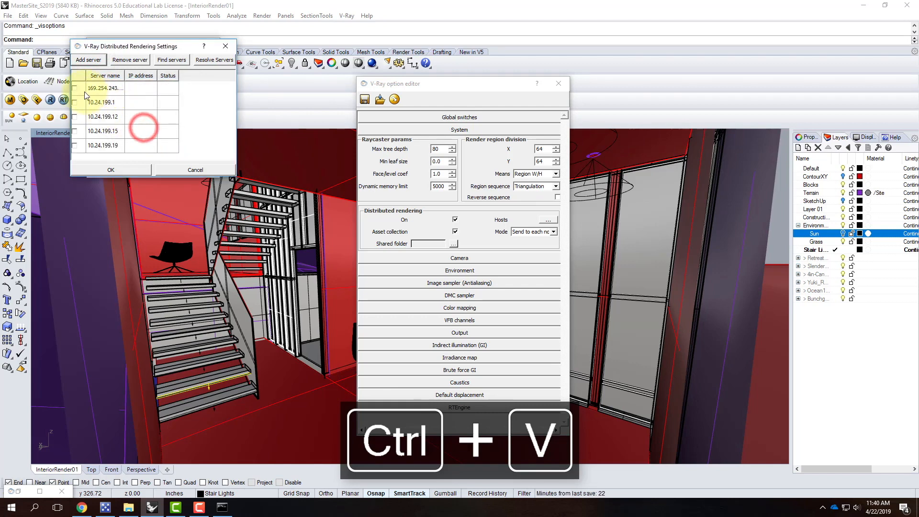
Enable all five listed render servers, resolve them, and accept the distributed rendering settings
click(75, 88)
click(75, 102)
click(75, 117)
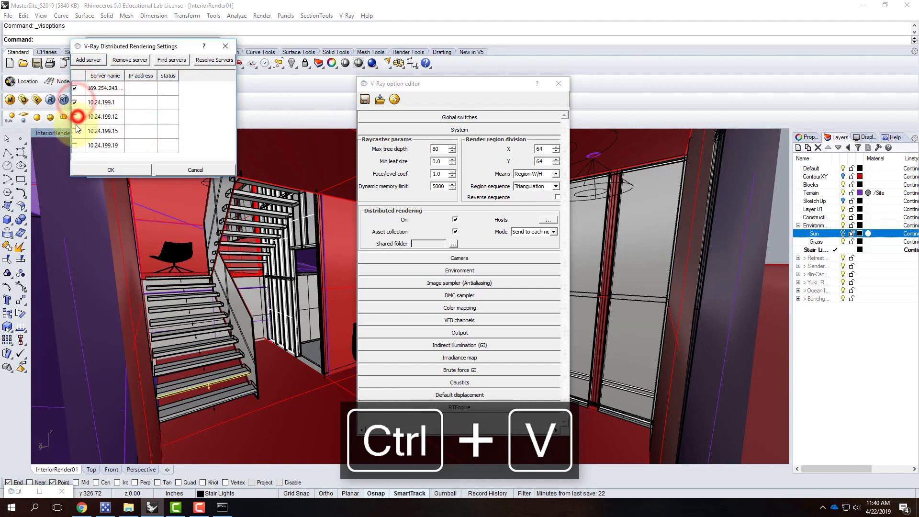
click(75, 131)
click(74, 145)
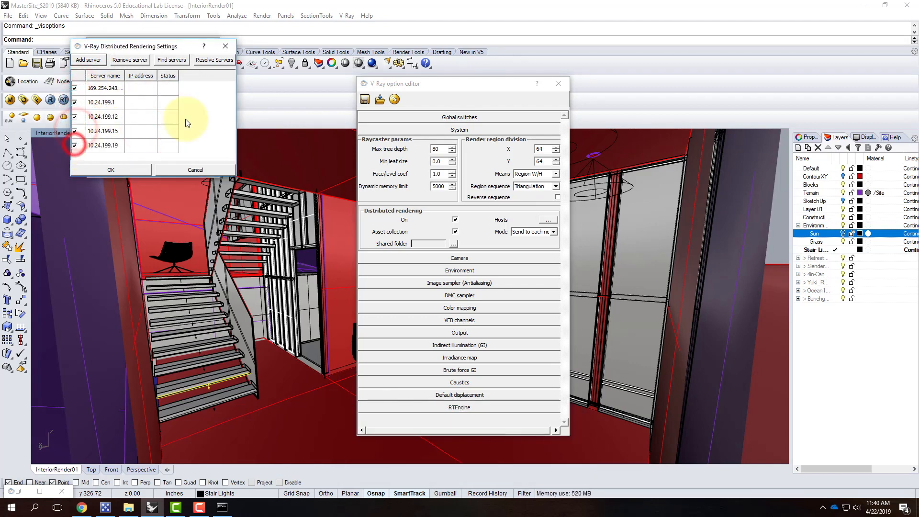
click(222, 62)
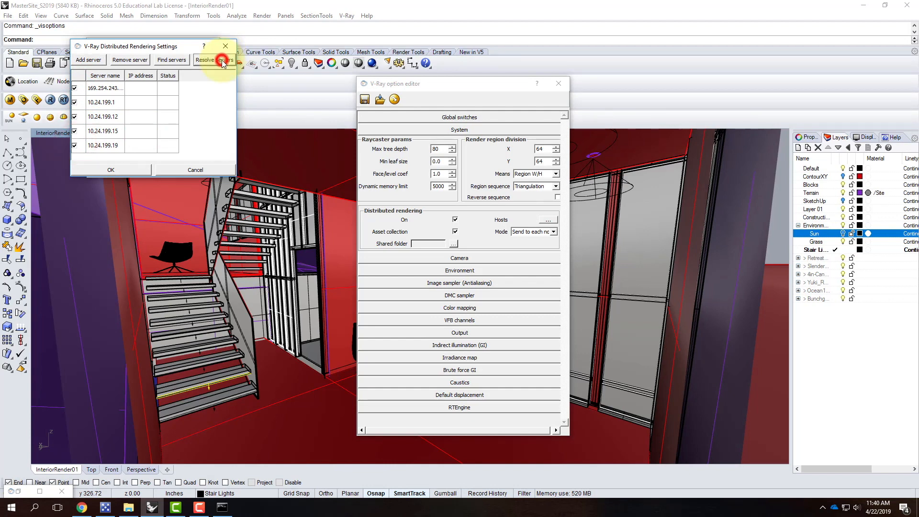
click(127, 169)
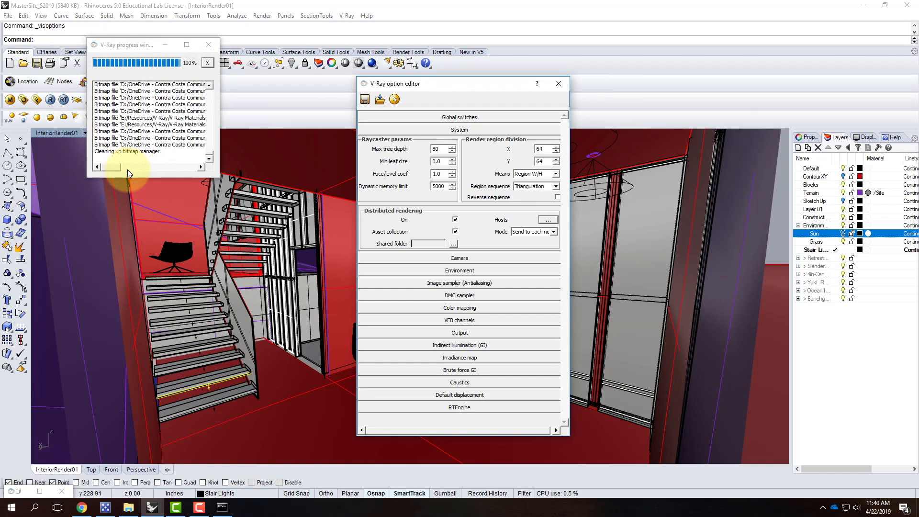
click(208, 45)
Reopen the distributed rendering hosts and add the servers 10.24.199.22, 10.24.199.25 and 10.24.199.31
click(548, 219)
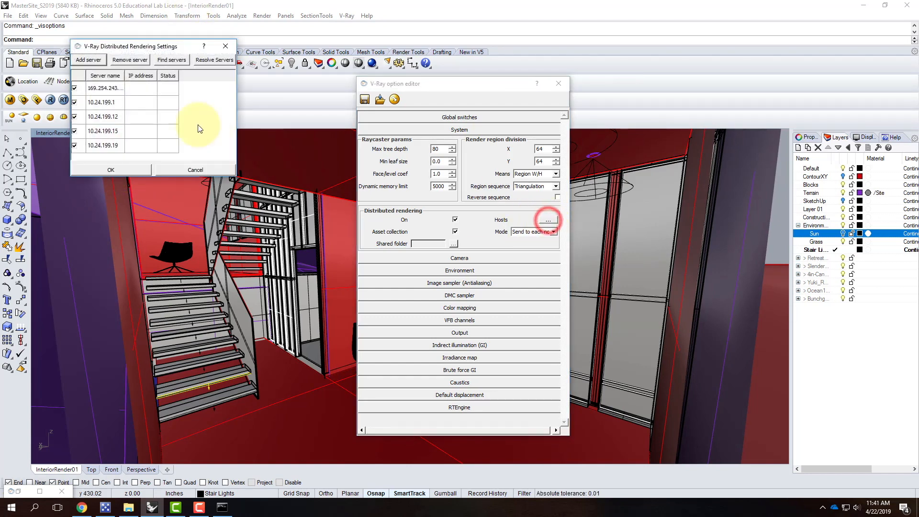
click(88, 59)
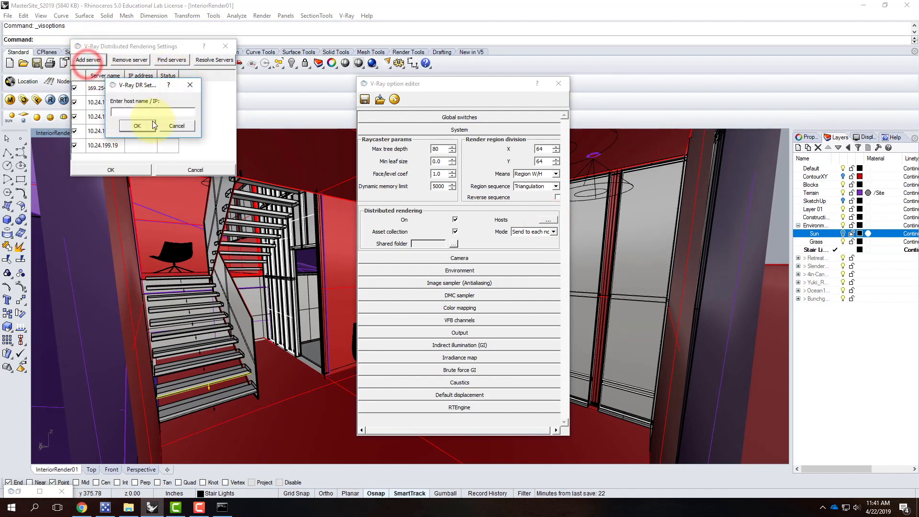
key(ctrl+v)
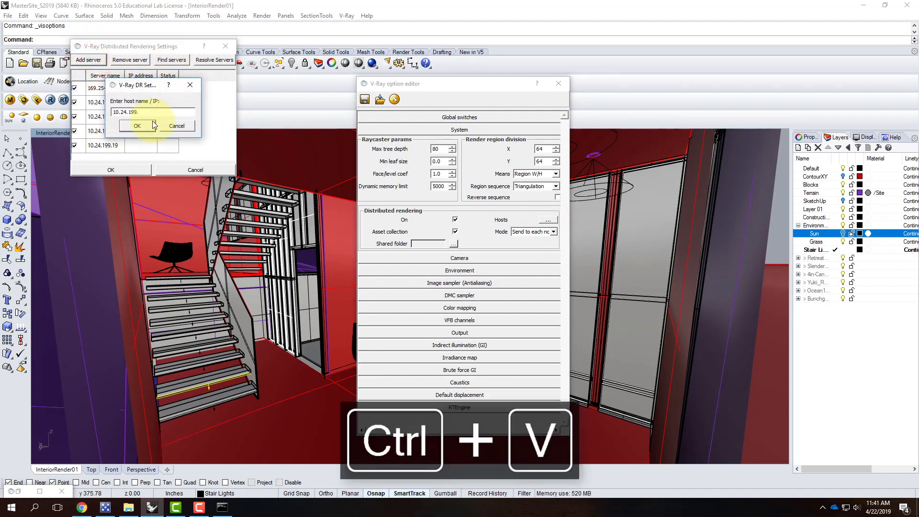
click(137, 125)
click(88, 59)
key(ctrl+v)
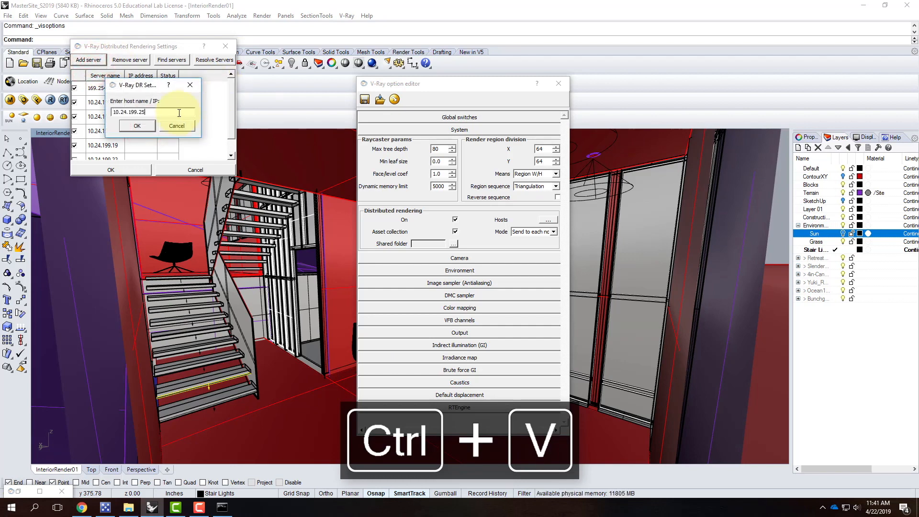
click(138, 125)
click(98, 61)
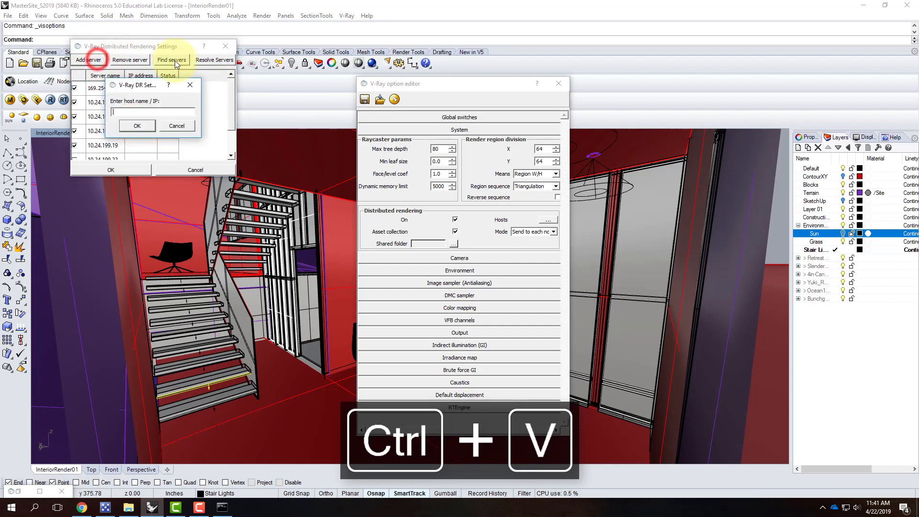
key(ctrl+v)
text(31)
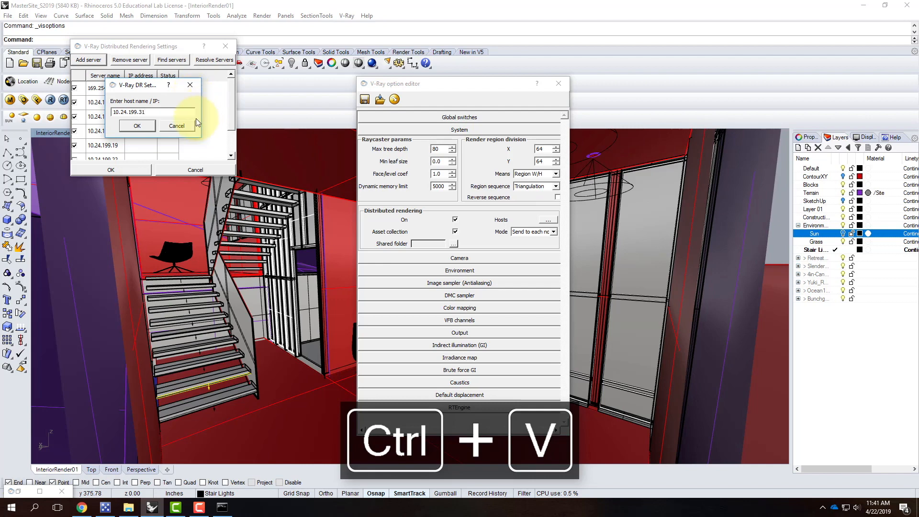
click(137, 126)
Enable the 10.24.199.22, 10.24.199.25 and 10.24.199.31 servers, resolve the server list, and accept the settings
drag(231, 95, 232, 137)
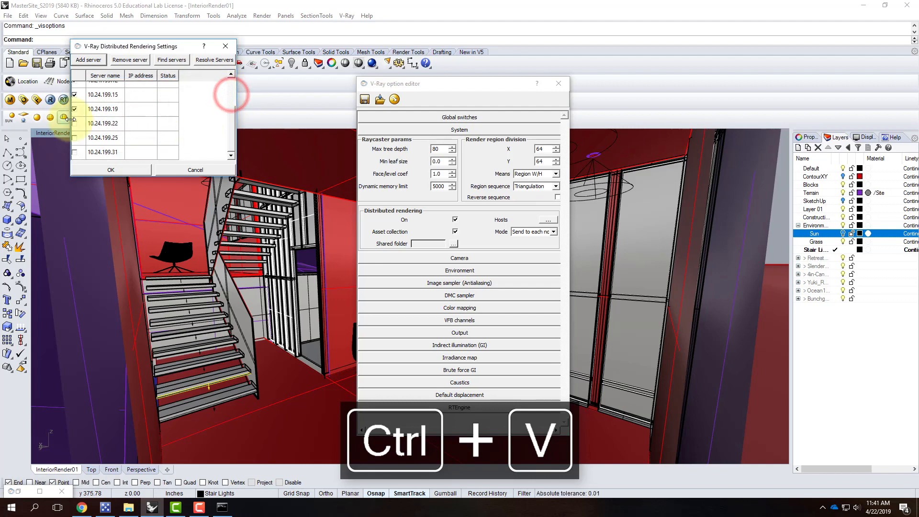
click(75, 123)
click(74, 138)
click(75, 152)
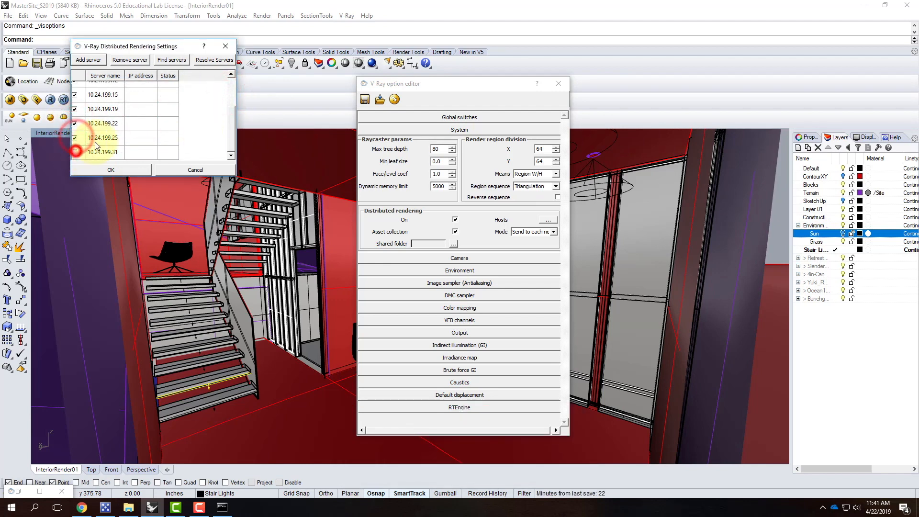
click(211, 60)
click(127, 171)
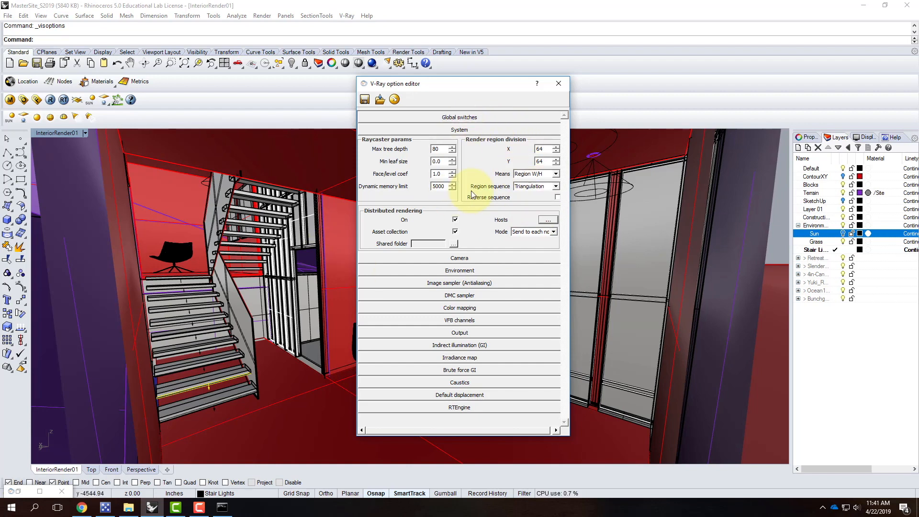
Set the render output size to a width of 2442 and a height of 1080
click(451, 129)
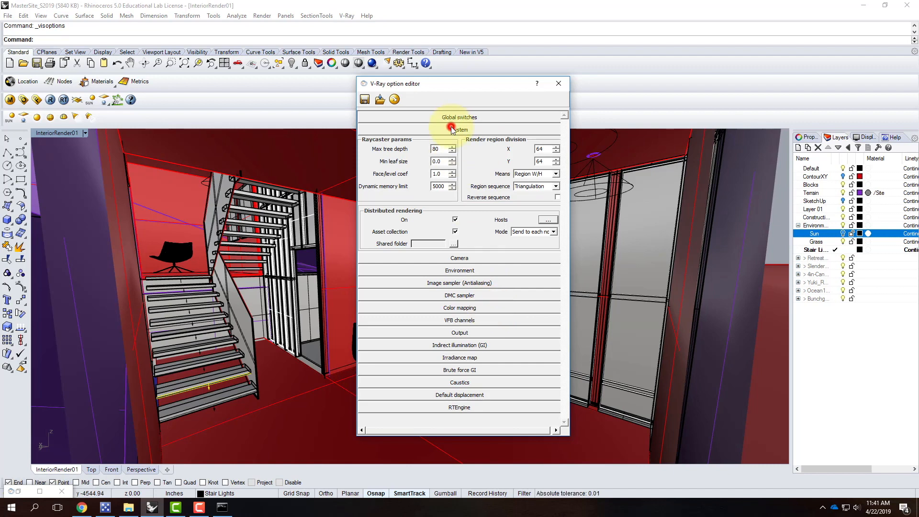
click(455, 218)
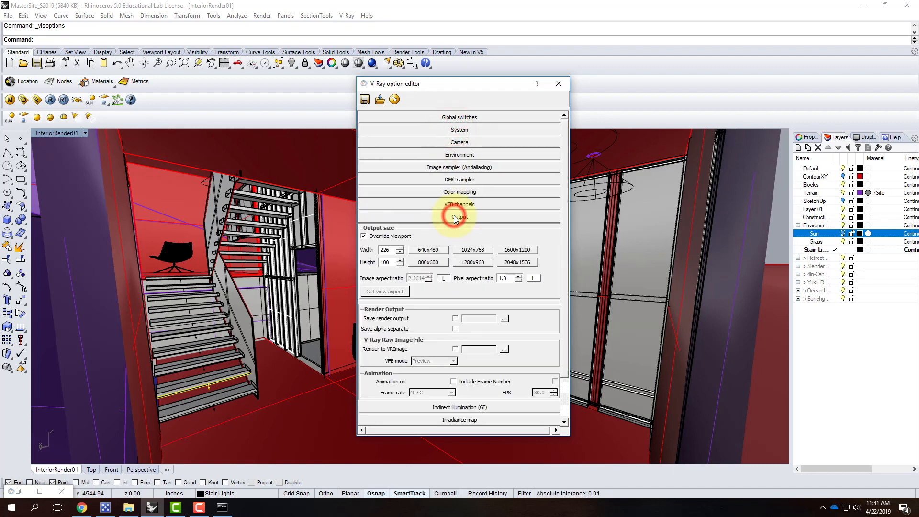
double_click(393, 263)
text(18)
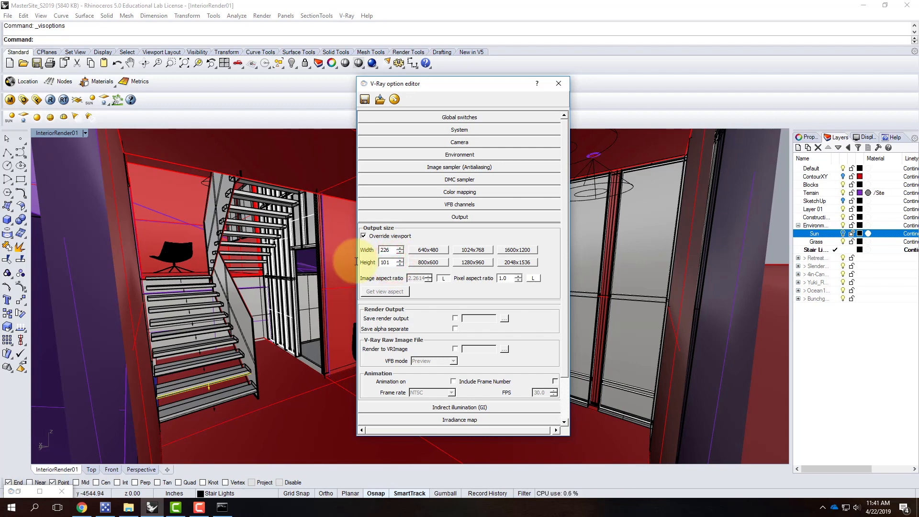
key(BackSpace)
double_click(388, 249)
text(2442)
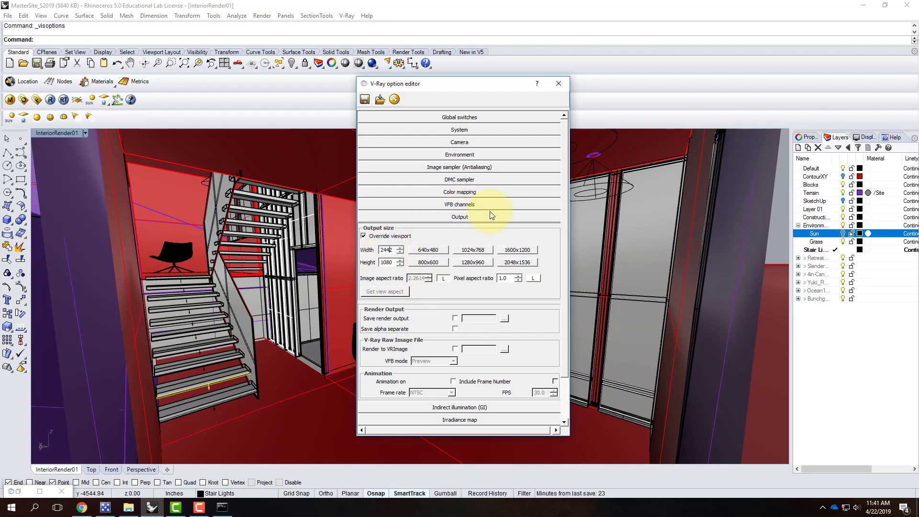
click(426, 216)
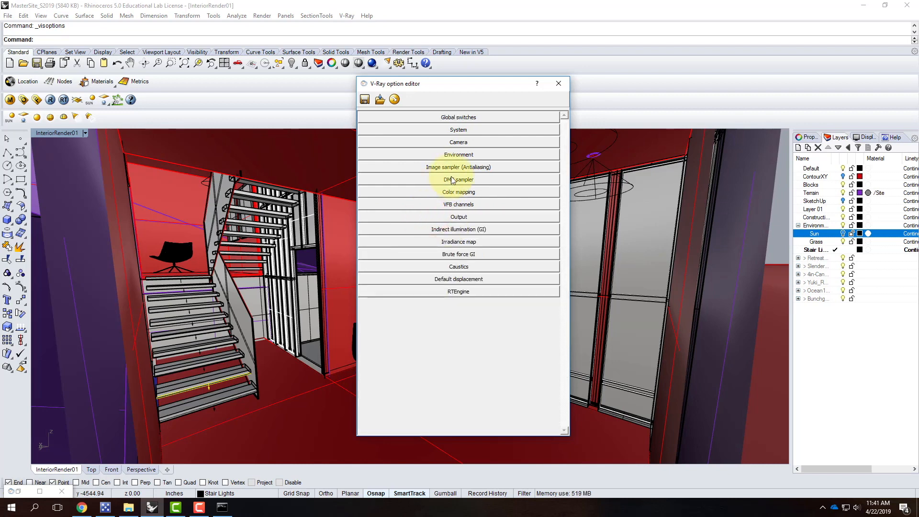
Select the VFB channels RGB color, Alpha, ZDepth, Background, Diffuse, Lighting, Material ID, Reflection, RenderID and Shadow
click(457, 205)
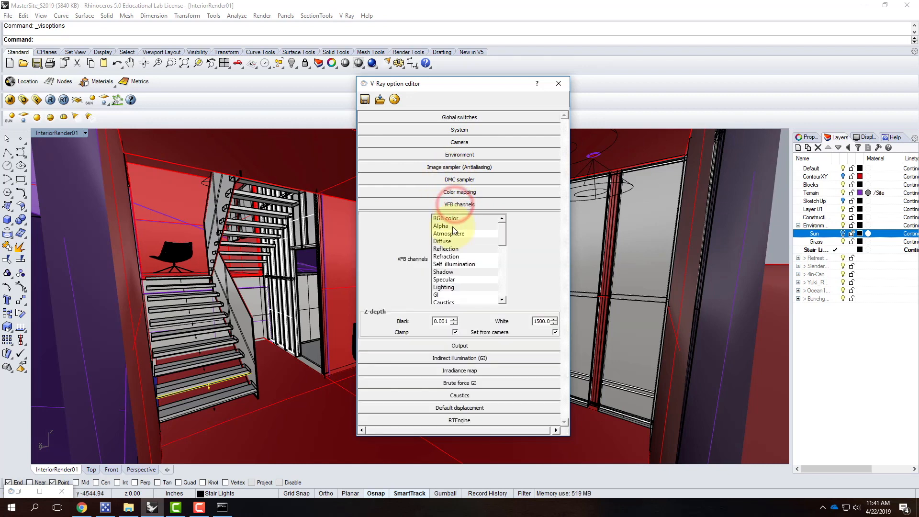
click(530, 227)
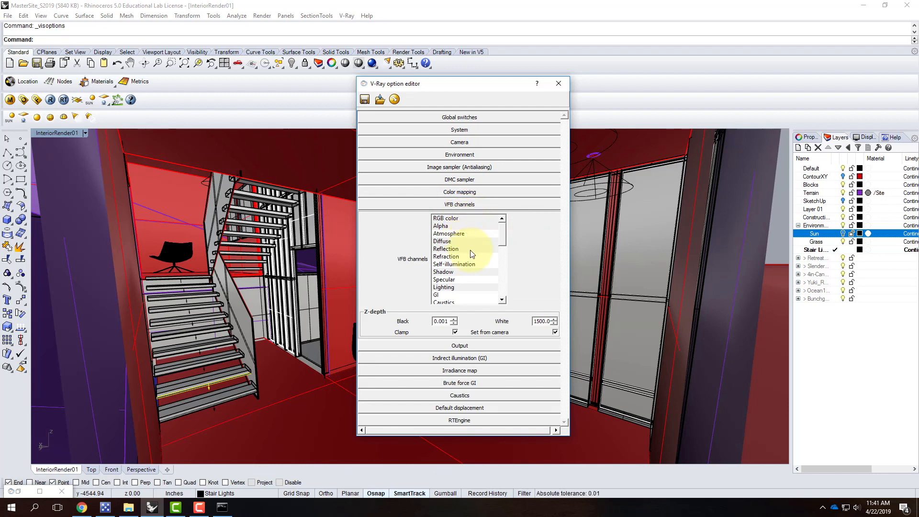
drag(503, 236, 533, 225)
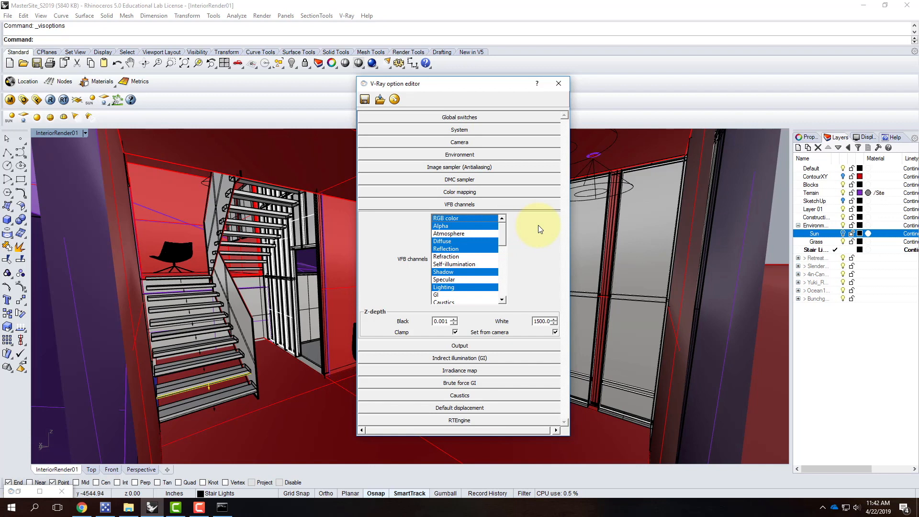
click(479, 205)
click(458, 217)
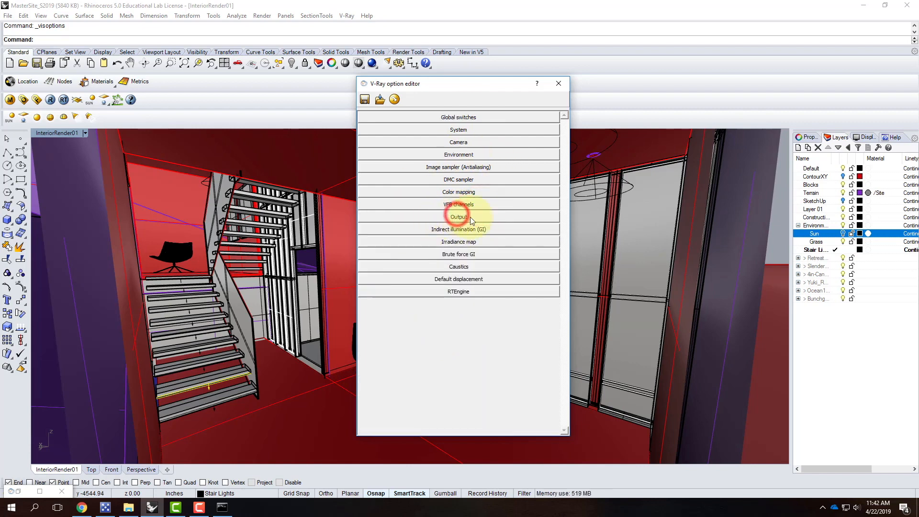
click(465, 205)
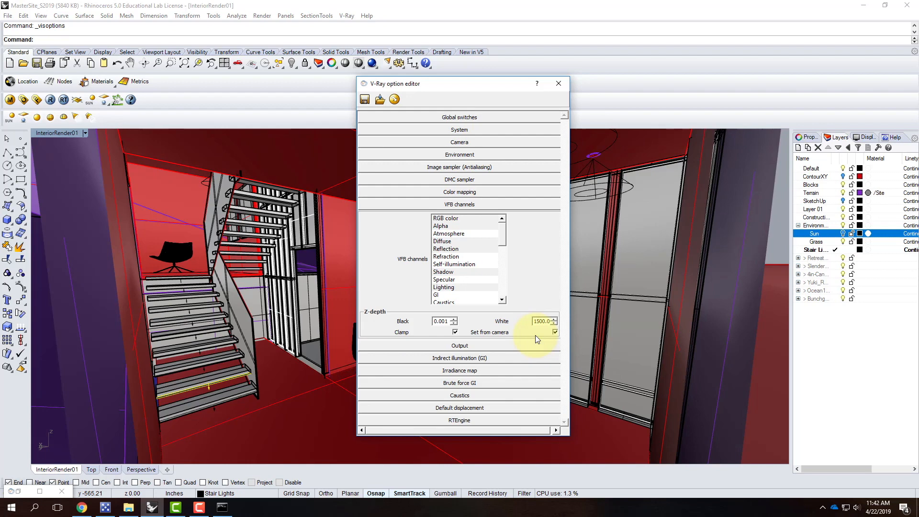
click(459, 205)
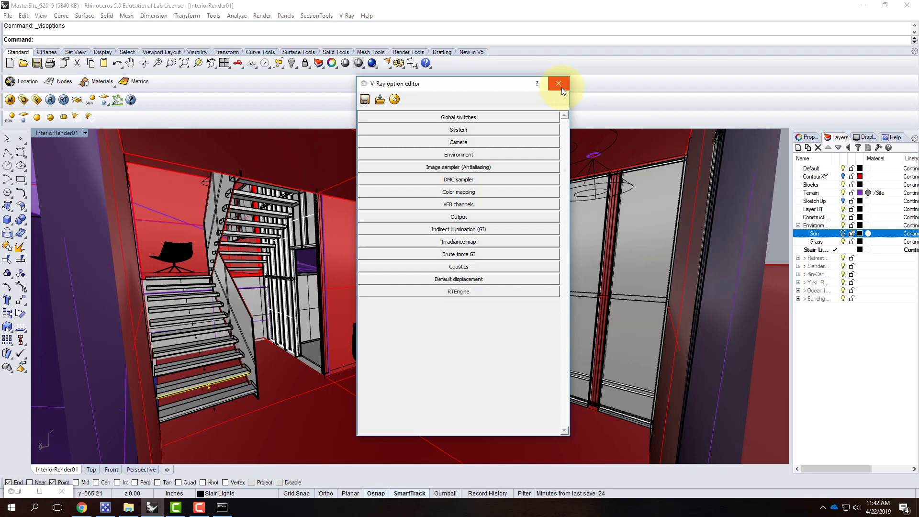
click(198, 507)
click(872, 462)
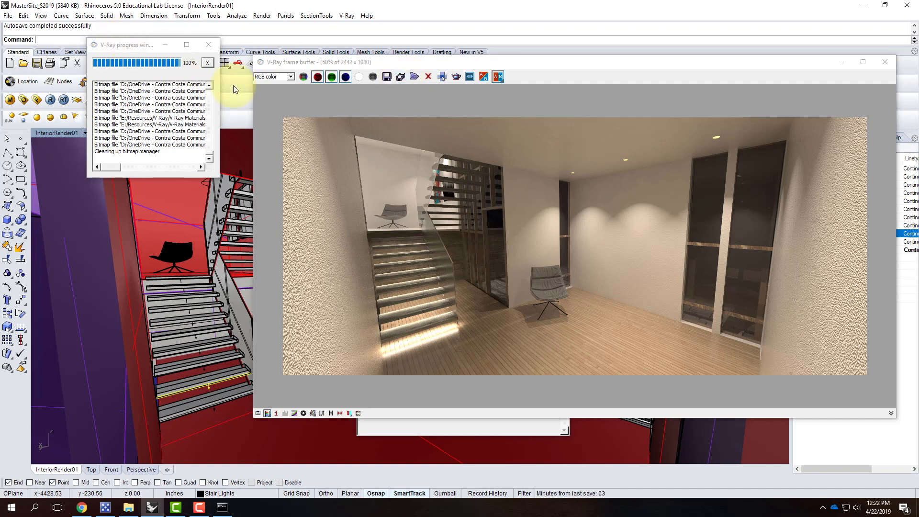
Inspect the finished render's Alpha, ZDepth, Material ID and RenderID channels in the V-Ray frame buffer
click(292, 76)
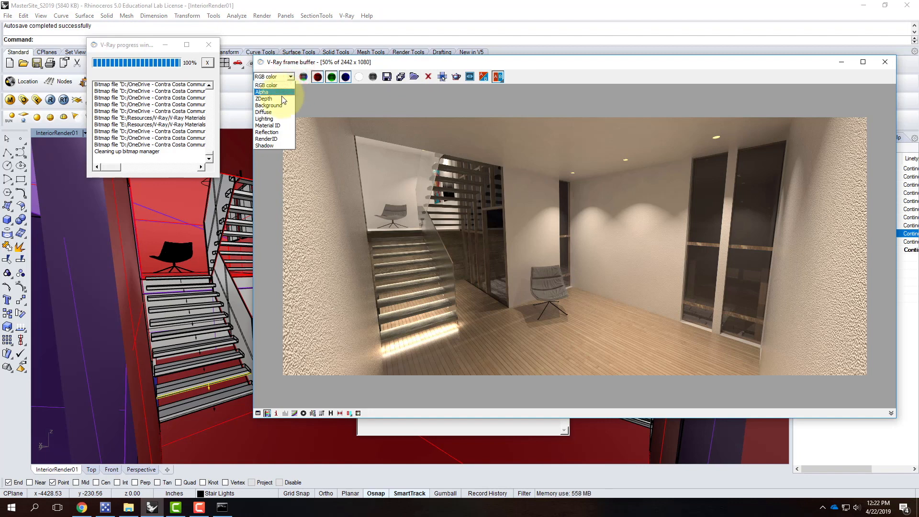
click(282, 91)
click(292, 77)
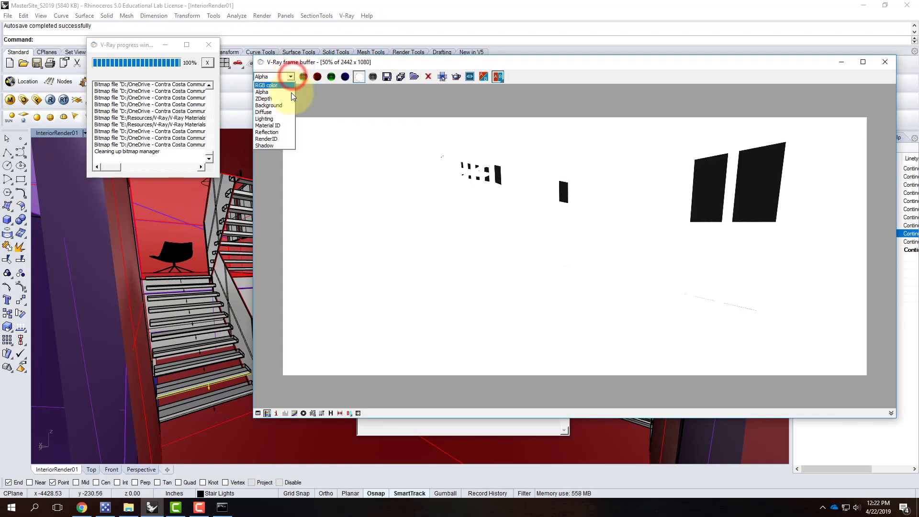
click(290, 99)
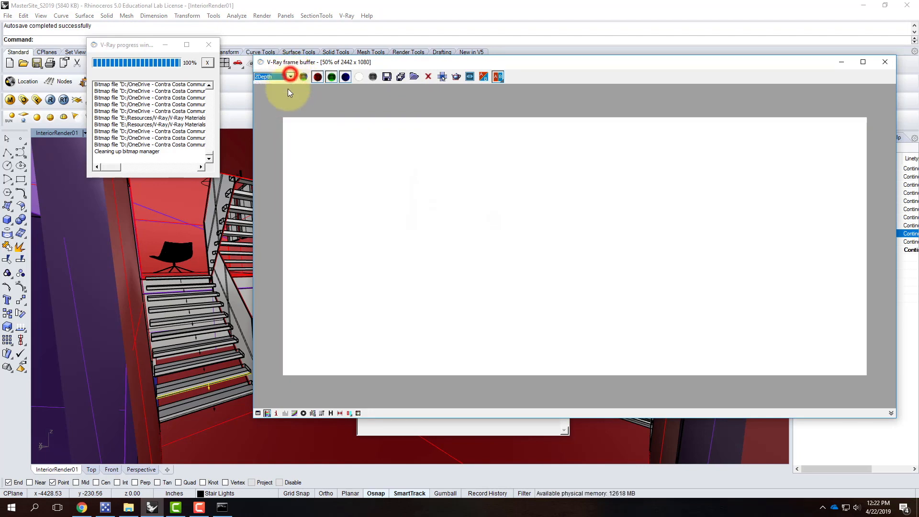
click(290, 77)
click(285, 125)
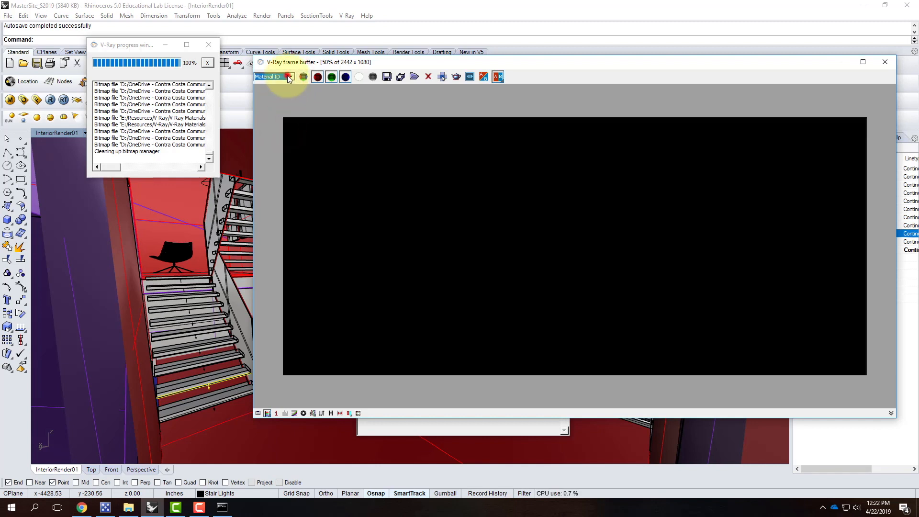
click(287, 76)
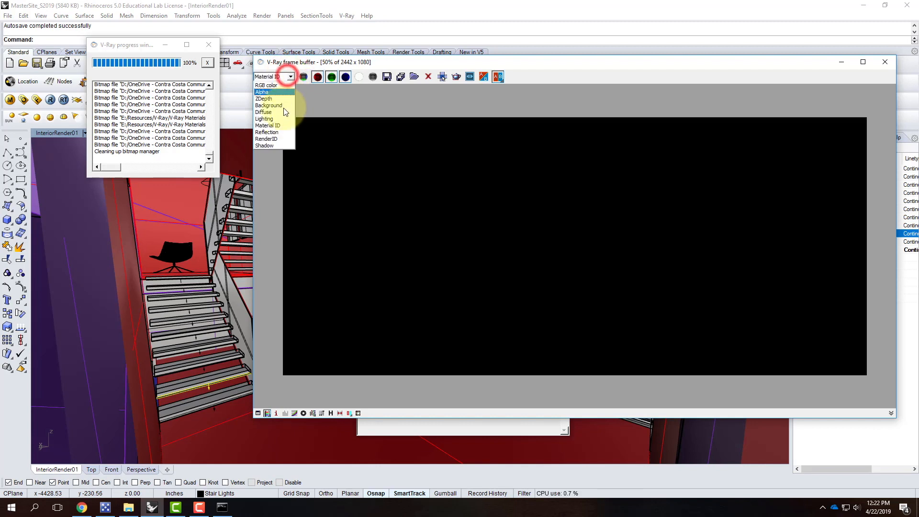
click(281, 138)
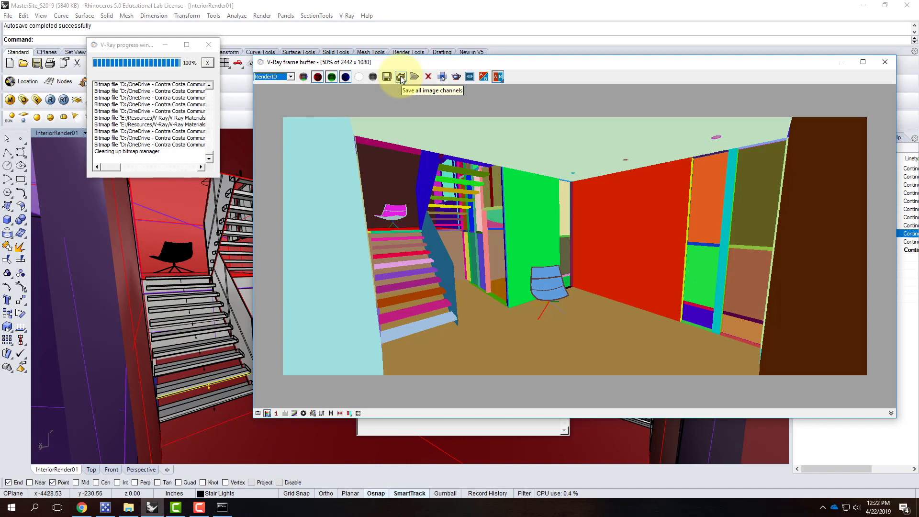
click(199, 507)
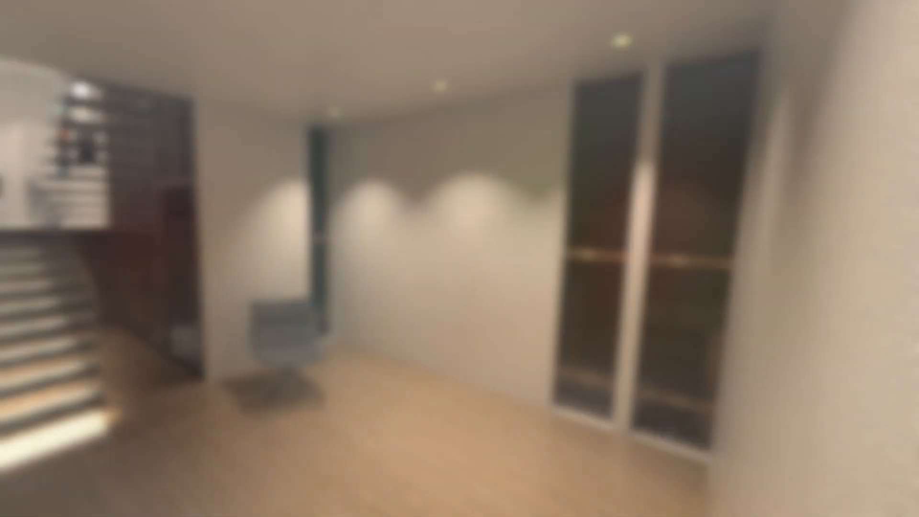